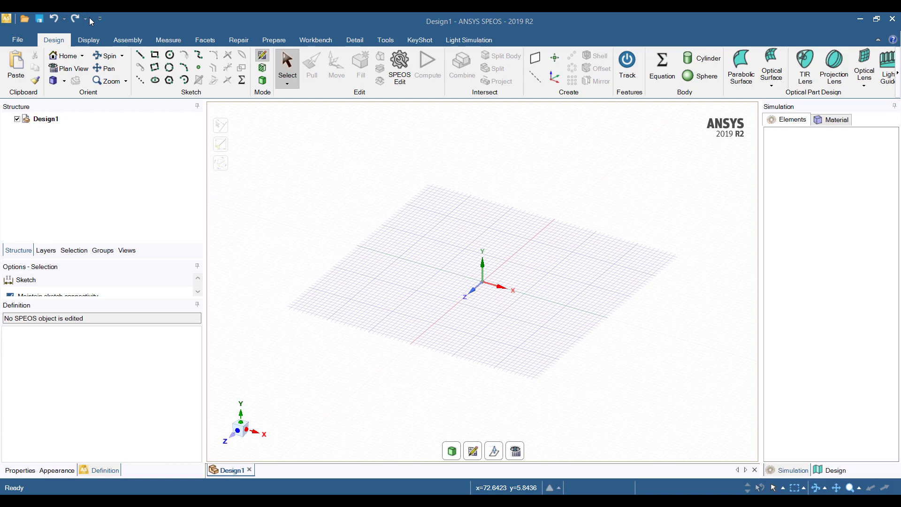
{"action": "key", "text": "super"}
{"action": "type", "text": "sp"}
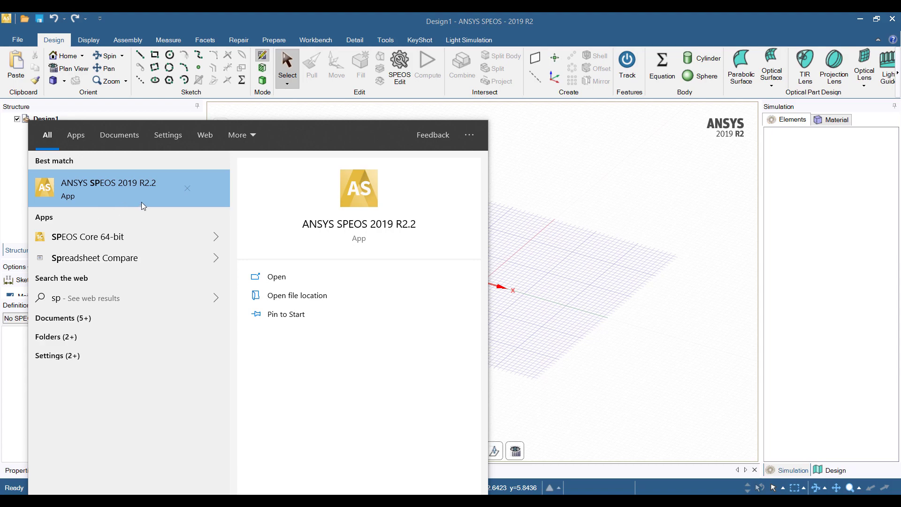
{"action": "left_click", "coordinate": [320, 13]}
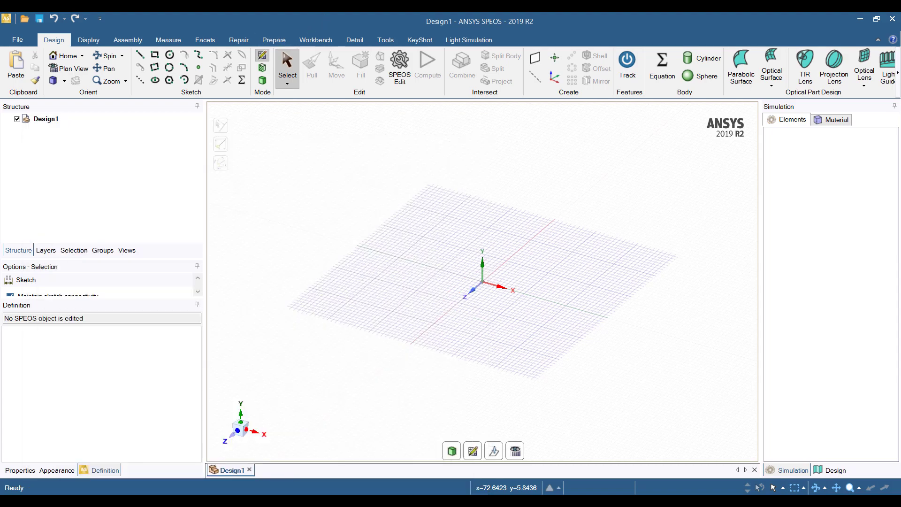
- Bring the 3 parts geometry file from the file window into the empty design
{"action": "key", "text": "alt+Tab"}
{"action": "left_click_drag", "start_coordinate": [370, 118], "coordinate": [679, 120]}
{"action": "left_click_drag", "start_coordinate": [653, 254], "coordinate": [366, 241]}
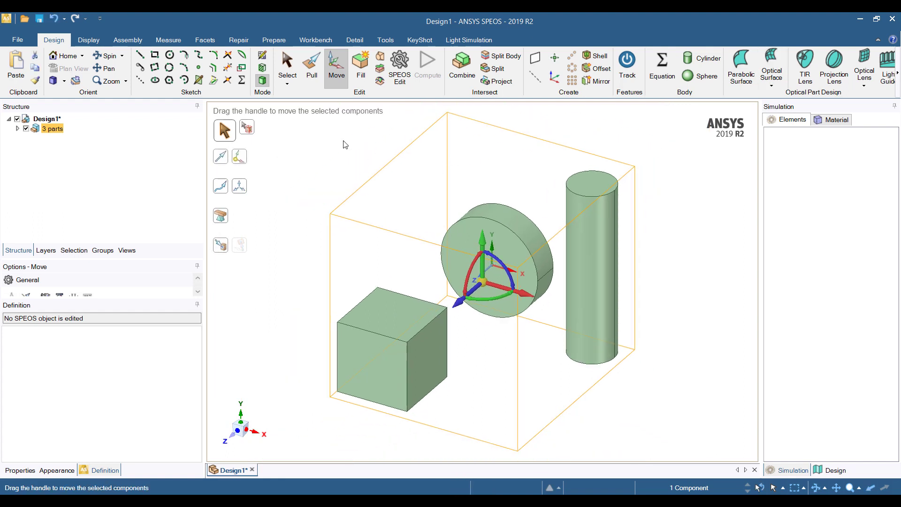
{"action": "key", "text": "Escape"}
{"action": "middle_click_drag", "start_coordinate": [674, 322], "coordinate": [503, 327]}
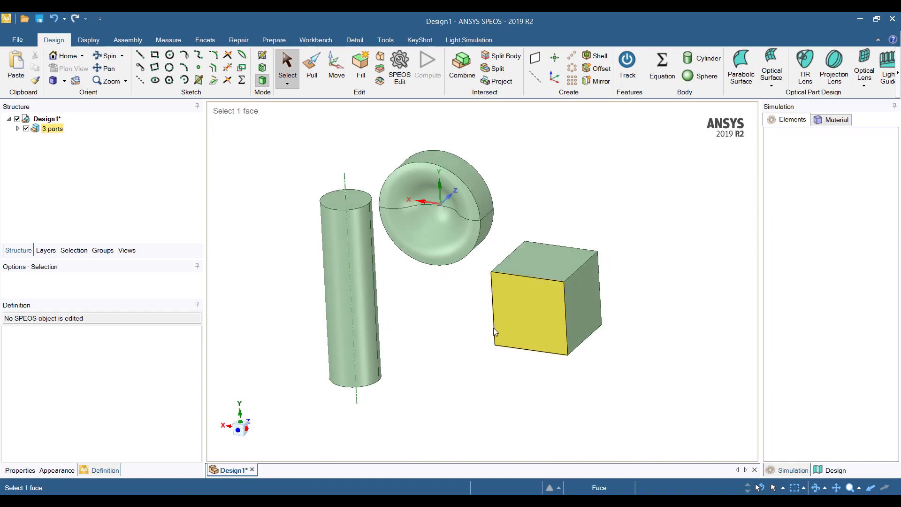
{"action": "middle_click_drag", "start_coordinate": [482, 336], "coordinate": [511, 337]}
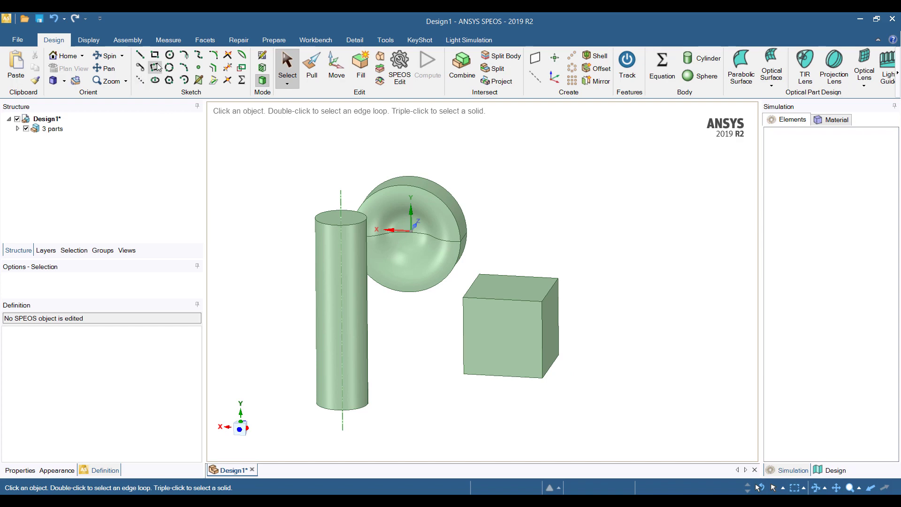
- Start a sketch plane on the cube's front face and move the sketch grid with its move handle
{"action": "left_click", "coordinate": [262, 57]}
{"action": "left_click", "coordinate": [513, 317]}
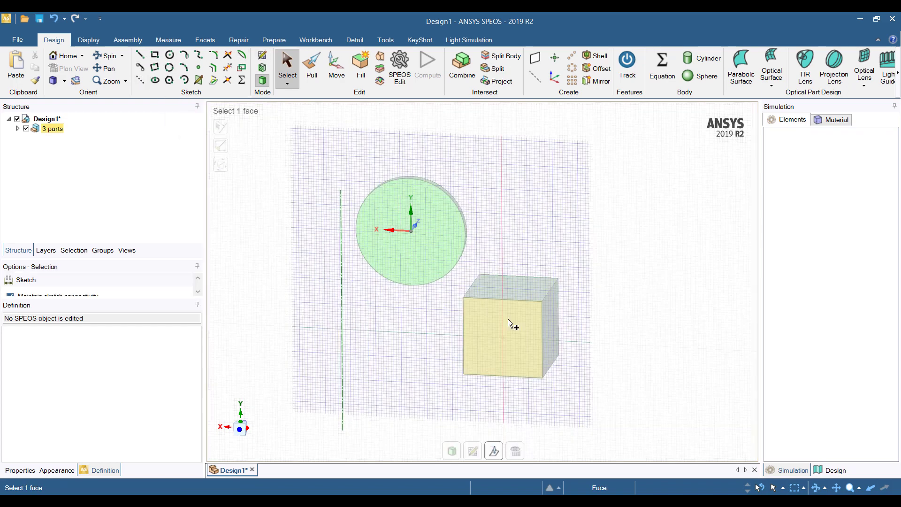
{"action": "left_click", "coordinate": [496, 451]}
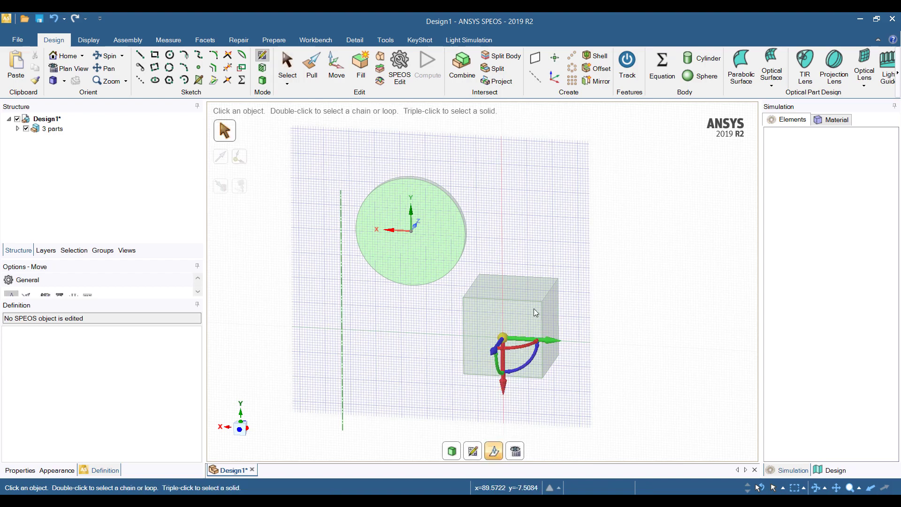
{"action": "middle_click_drag", "start_coordinate": [536, 313], "coordinate": [521, 265]}
{"action": "left_click_drag", "start_coordinate": [468, 308], "coordinate": [347, 355]}
{"action": "mouse_move", "coordinate": [544, 308]}
{"action": "middle_mouse_down"}
{"action": "mouse_move", "coordinate": [514, 311]}
{"action": "mouse_move", "coordinate": [546, 311]}
{"action": "middle_mouse_up"}
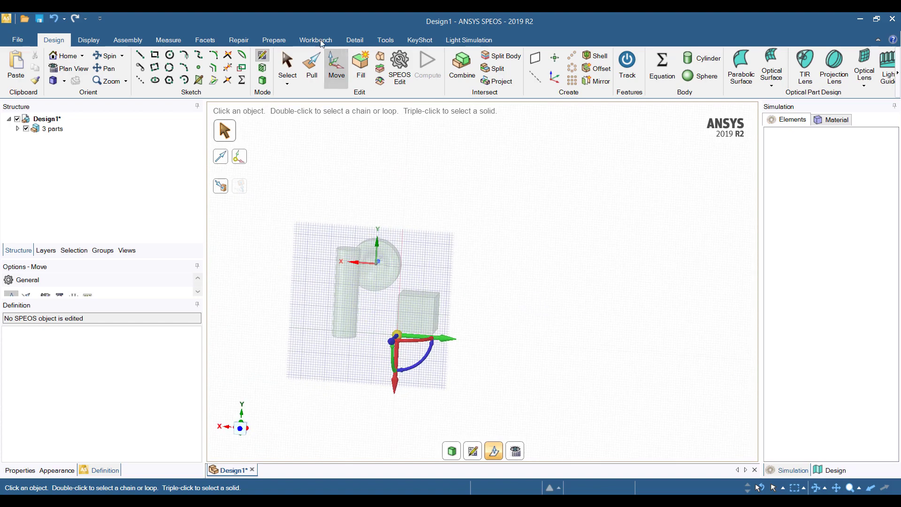
- Sketch a small circle beside the round mirror body and pull it into a solid cylinder about 19 mm long
{"action": "left_click", "coordinate": [169, 55]}
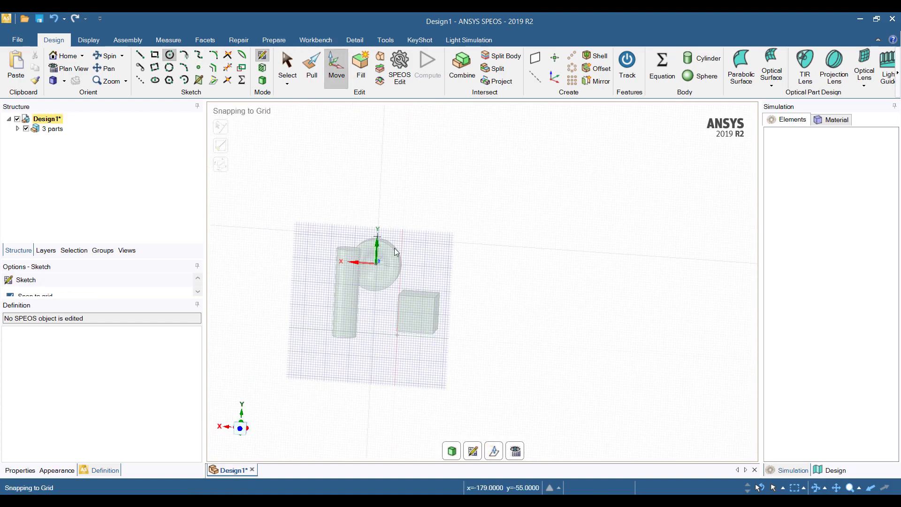
{"action": "left_click", "coordinate": [417, 258]}
{"action": "left_click", "coordinate": [427, 261]}
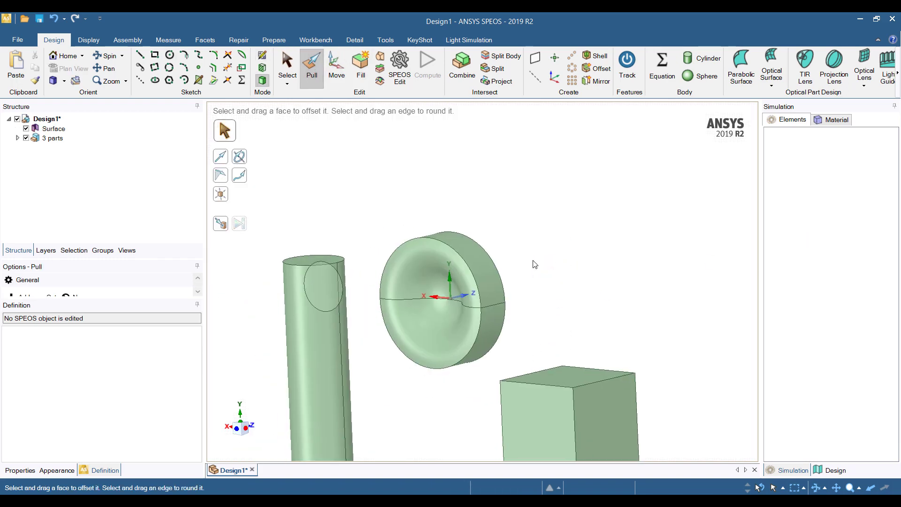
{"action": "left_click", "coordinate": [366, 324]}
{"action": "left_click_drag", "start_coordinate": [367, 324], "coordinate": [346, 328]}
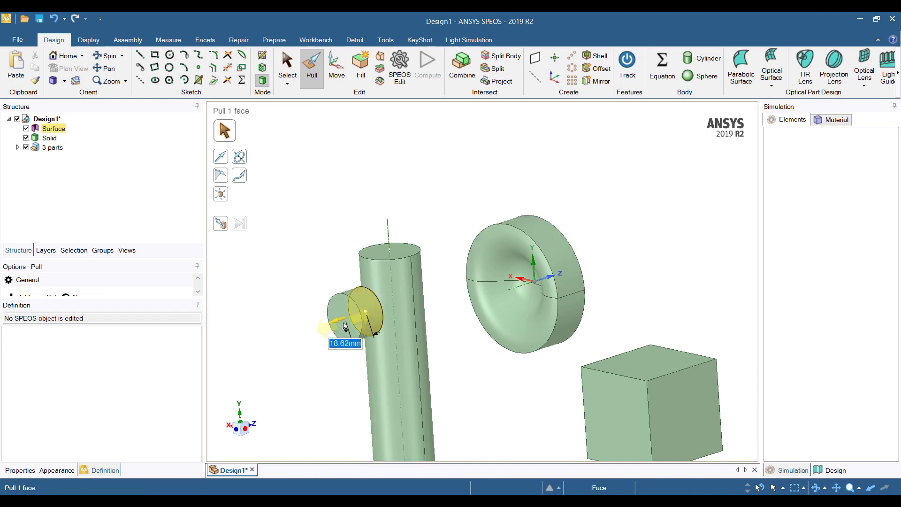
{"action": "left_click", "coordinate": [601, 261]}
{"action": "middle_click_drag", "start_coordinate": [623, 261], "coordinate": [647, 301]}
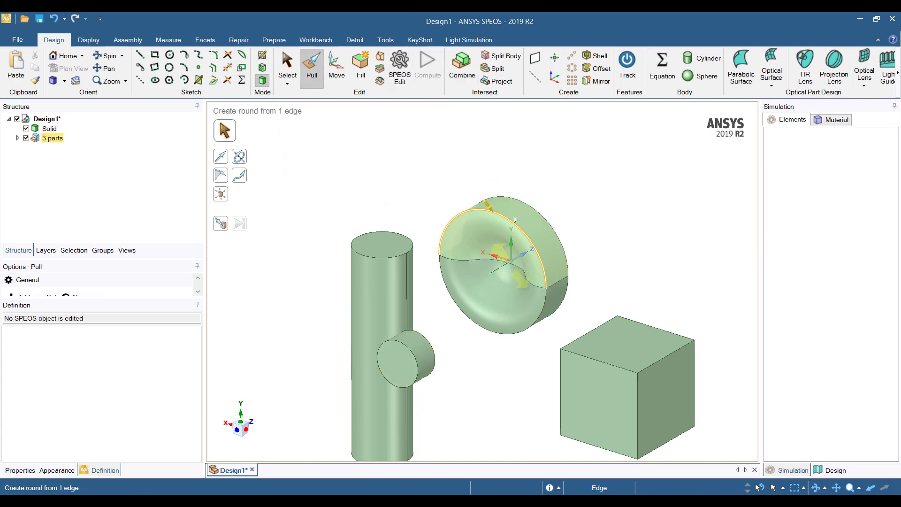
- Look through the light simulation tools, including the ambient source types and the system sensor types
{"action": "left_click", "coordinate": [469, 40]}
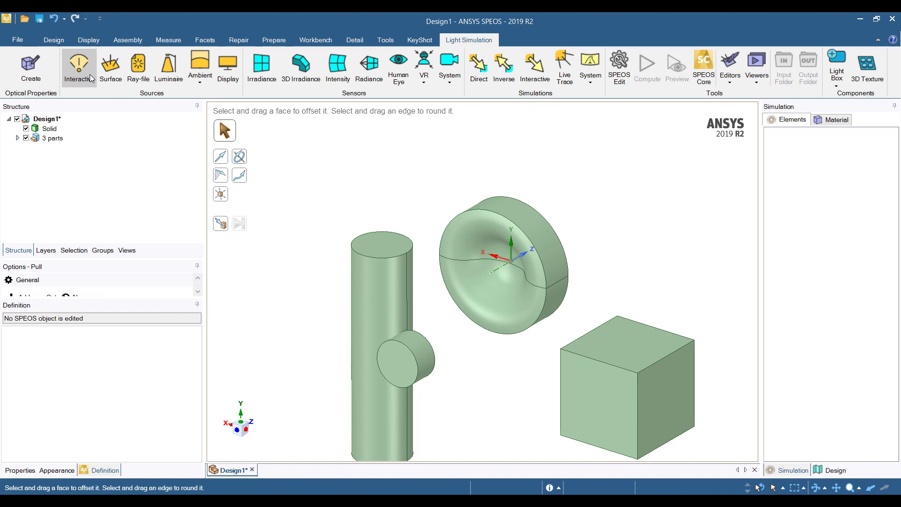
{"action": "left_click", "coordinate": [201, 80]}
{"action": "left_click", "coordinate": [278, 16]}
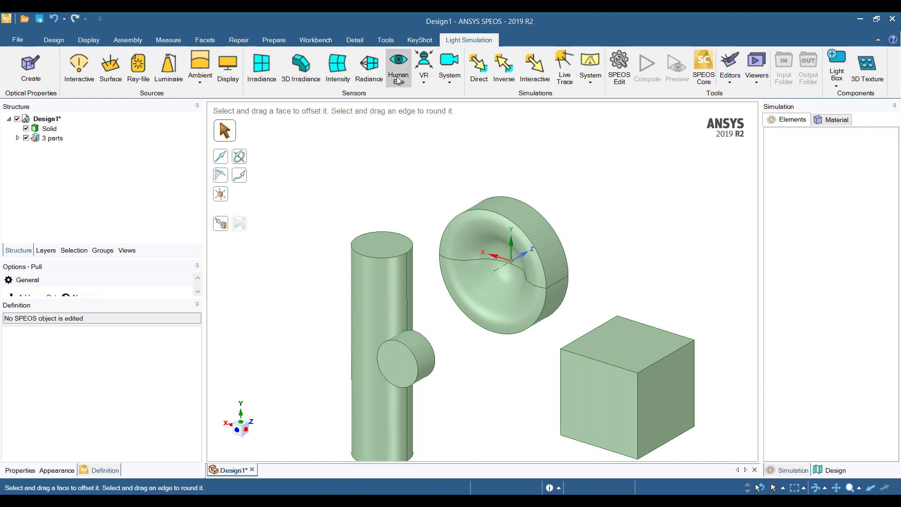
{"action": "left_click", "coordinate": [451, 81]}
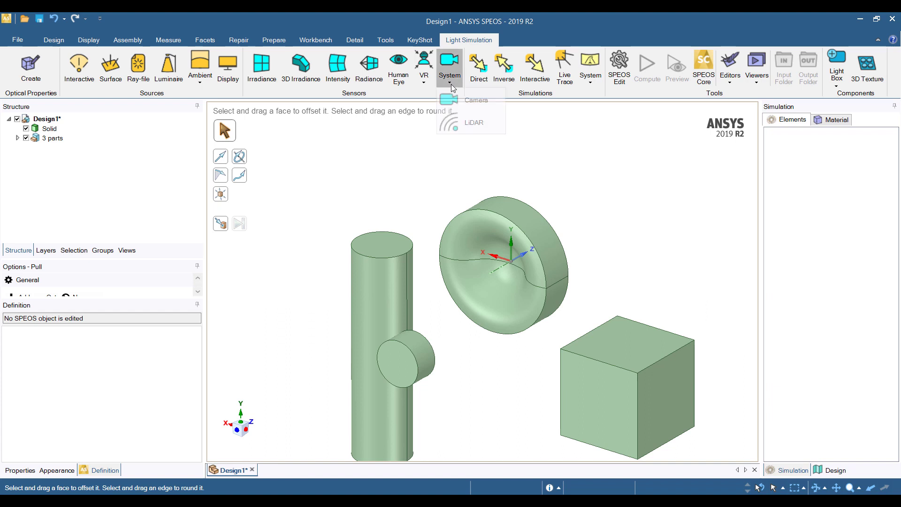
{"action": "left_click", "coordinate": [543, 18]}
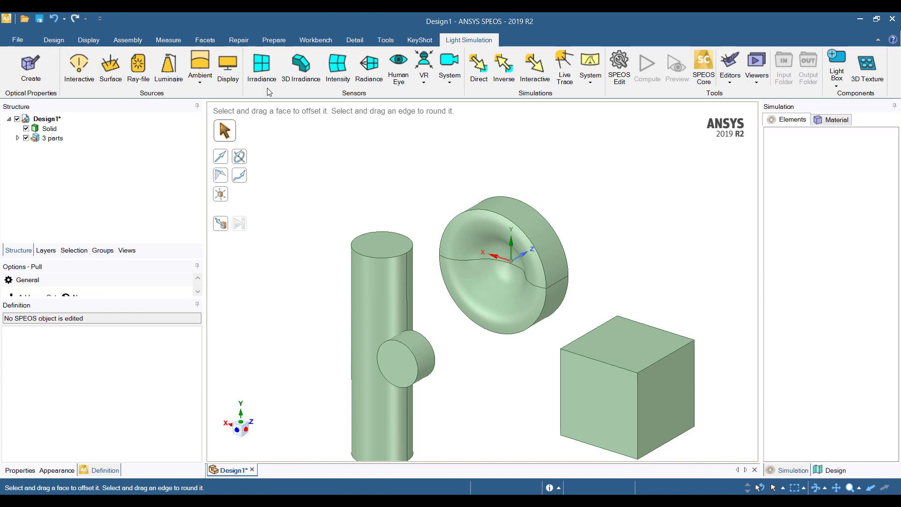
- Create an optical material for the round dished mirror body and set its mirror reflectance to 85 %
{"action": "left_click", "coordinate": [28, 63]}
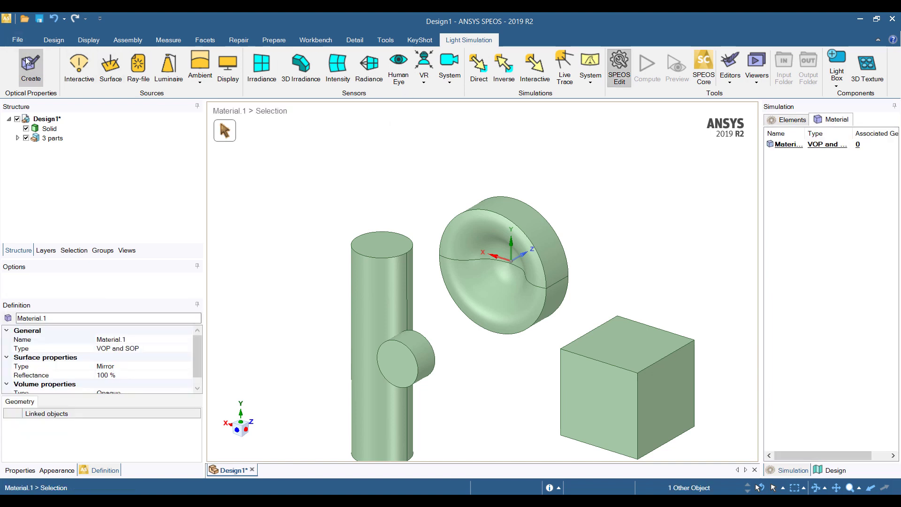
{"action": "left_click", "coordinate": [491, 279]}
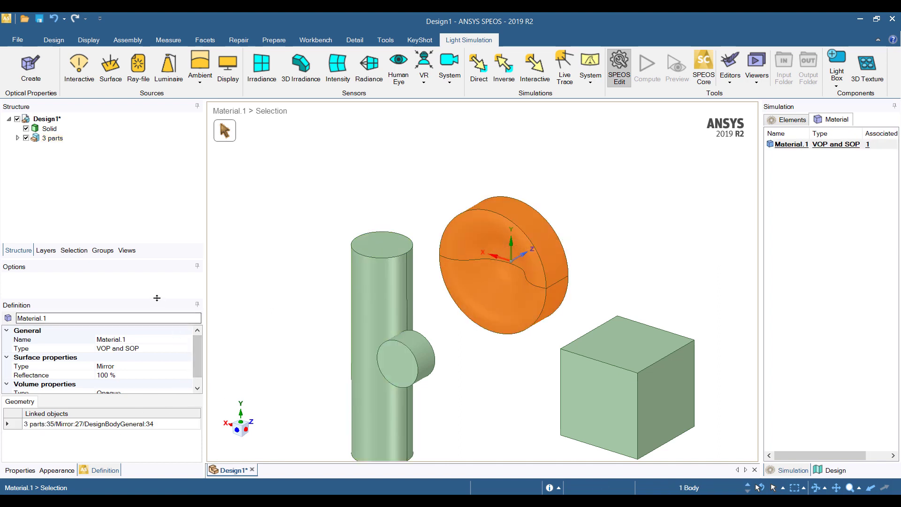
{"action": "left_click_drag", "start_coordinate": [156, 298], "coordinate": [155, 281]}
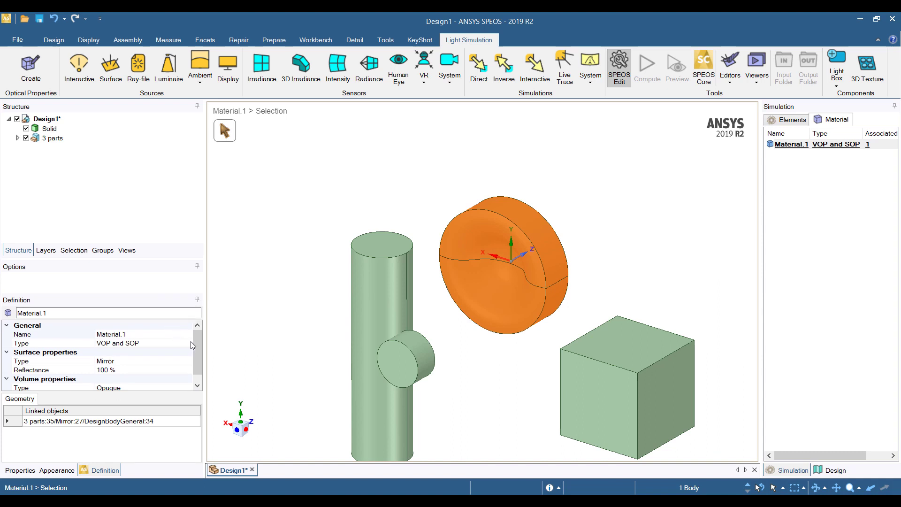
{"action": "scroll", "coordinate": [194, 346], "scroll_direction": "down", "scroll_amount": 1}
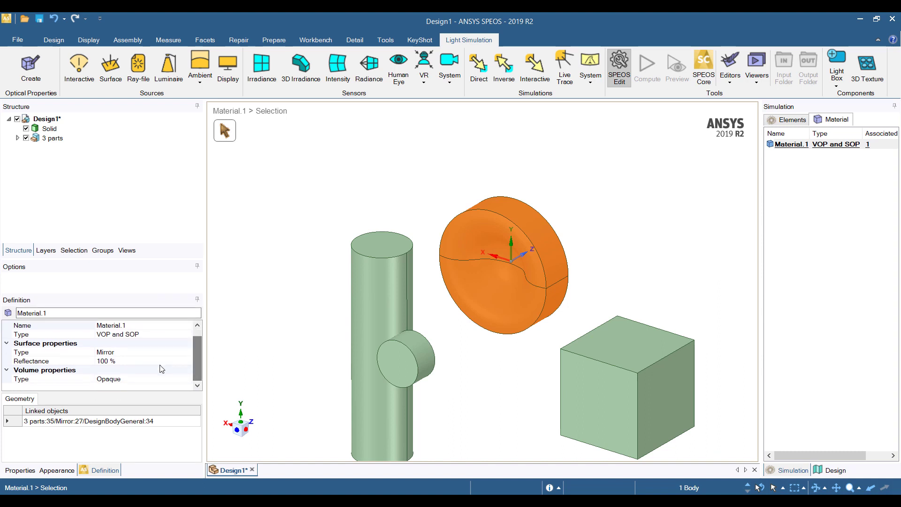
{"action": "left_click", "coordinate": [122, 361]}
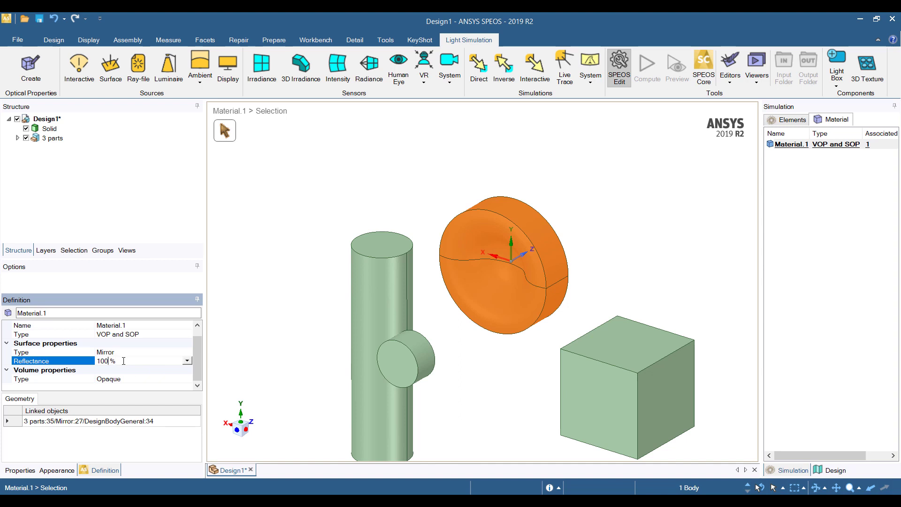
{"action": "type", "text": "85"}
{"action": "key", "text": "Return"}
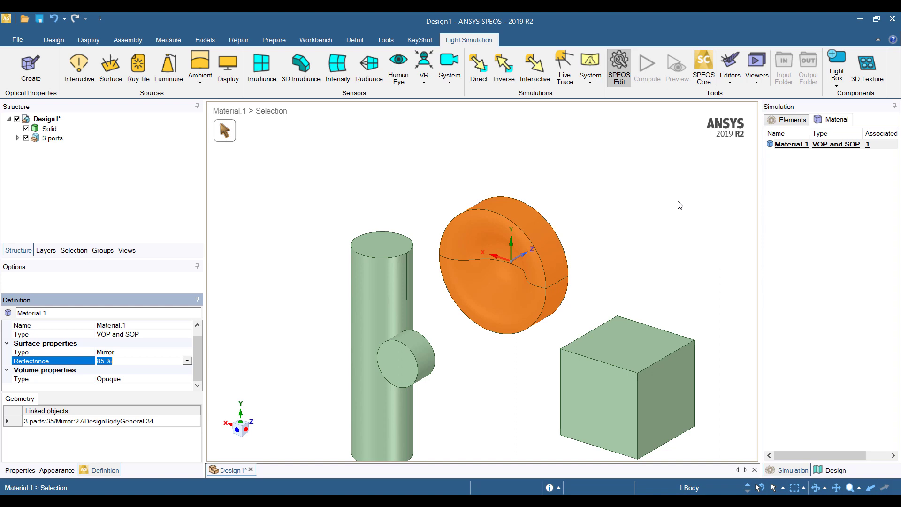
{"action": "left_click", "coordinate": [306, 198]}
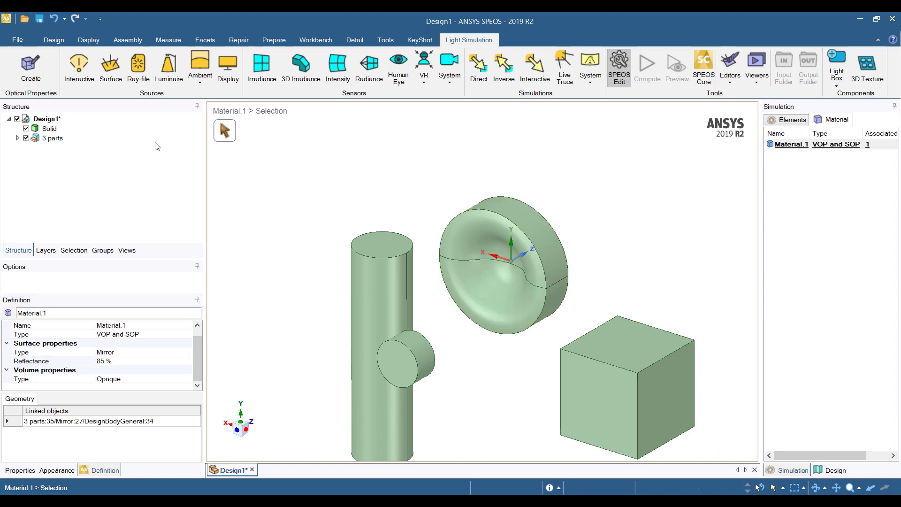
{"action": "left_click", "coordinate": [31, 66]}
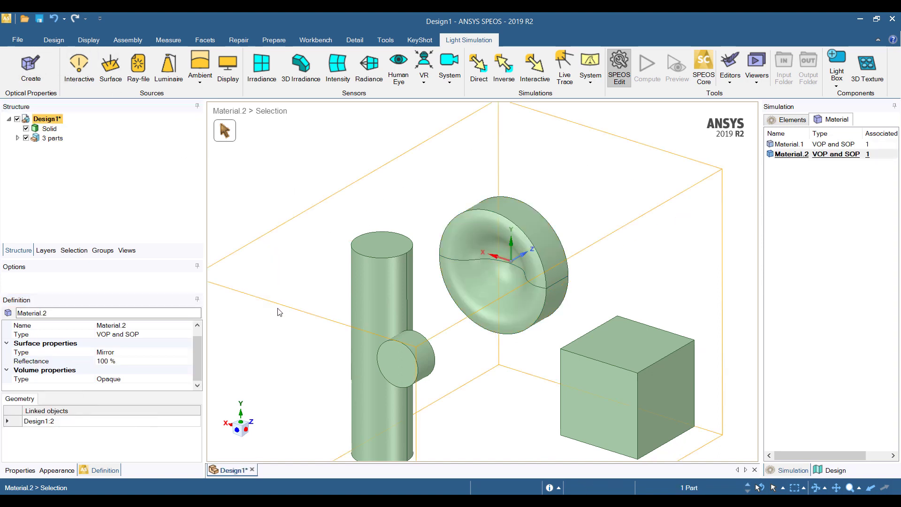
{"action": "left_click", "coordinate": [375, 291]}
{"action": "left_click", "coordinate": [790, 154]}
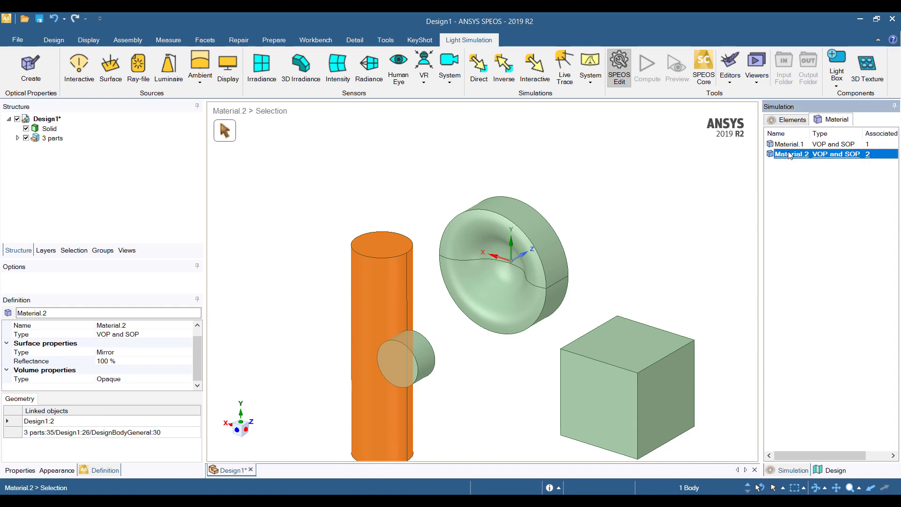
{"action": "right_click", "coordinate": [790, 155]}
{"action": "left_click", "coordinate": [807, 181]}
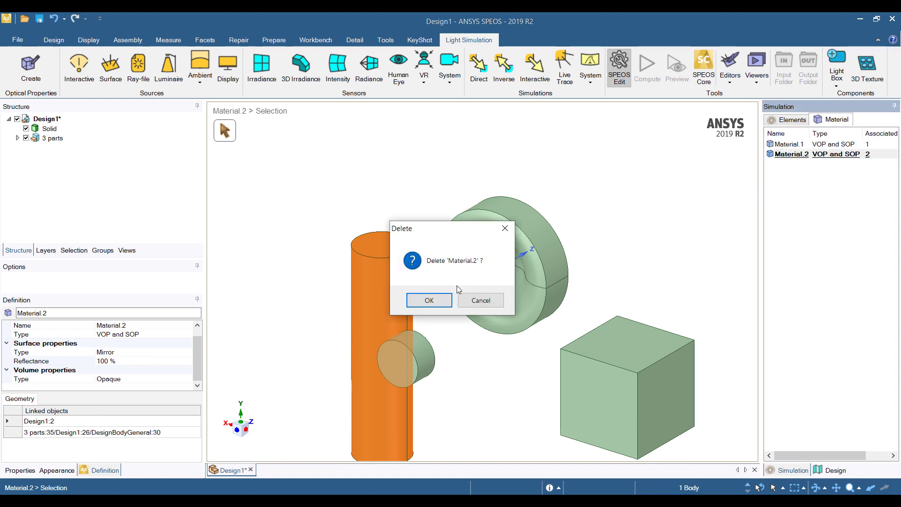
{"action": "left_click", "coordinate": [429, 300]}
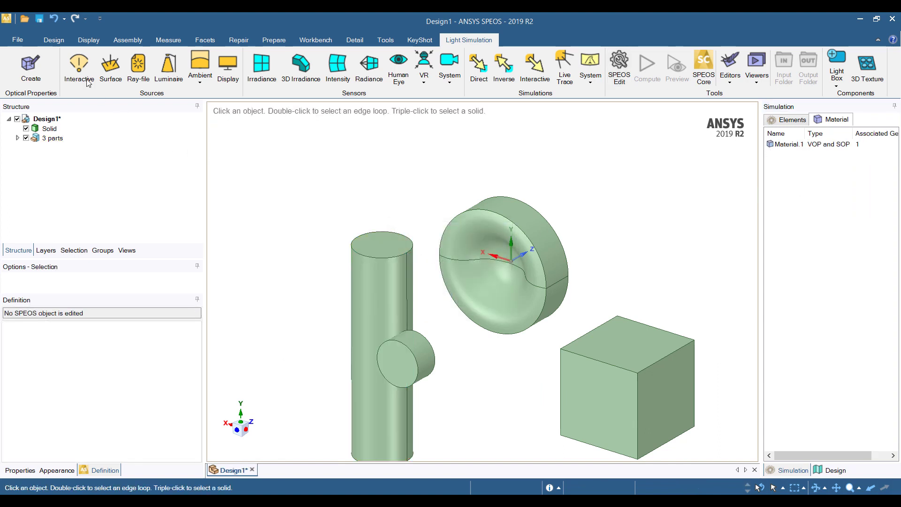
- Create a second optical material for the tall cylinder and set its surface type to Library
{"action": "left_click", "coordinate": [23, 67]}
{"action": "left_click", "coordinate": [376, 271]}
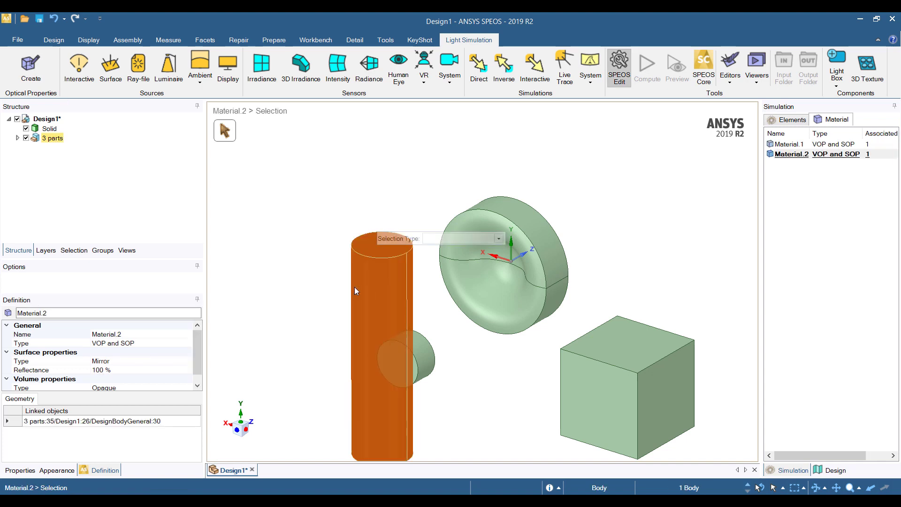
{"action": "left_click", "coordinate": [169, 362]}
{"action": "left_click", "coordinate": [187, 361]}
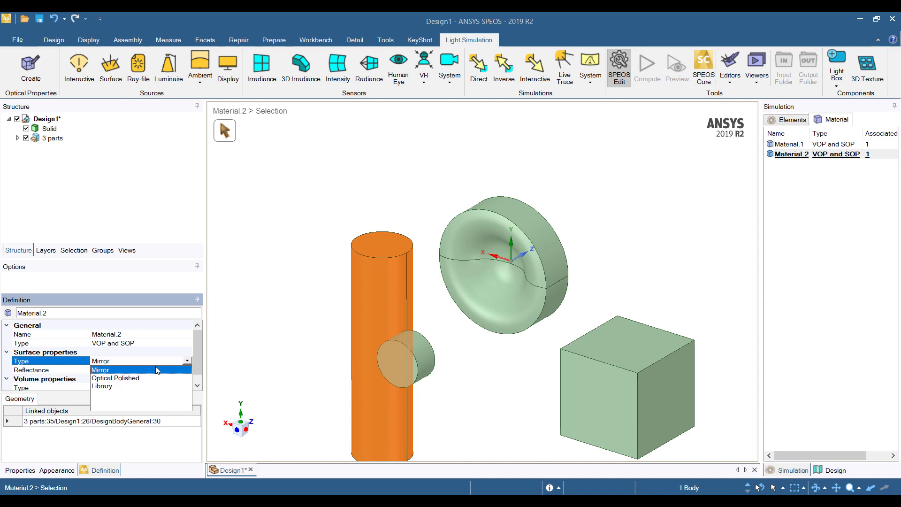
{"action": "left_click", "coordinate": [138, 373]}
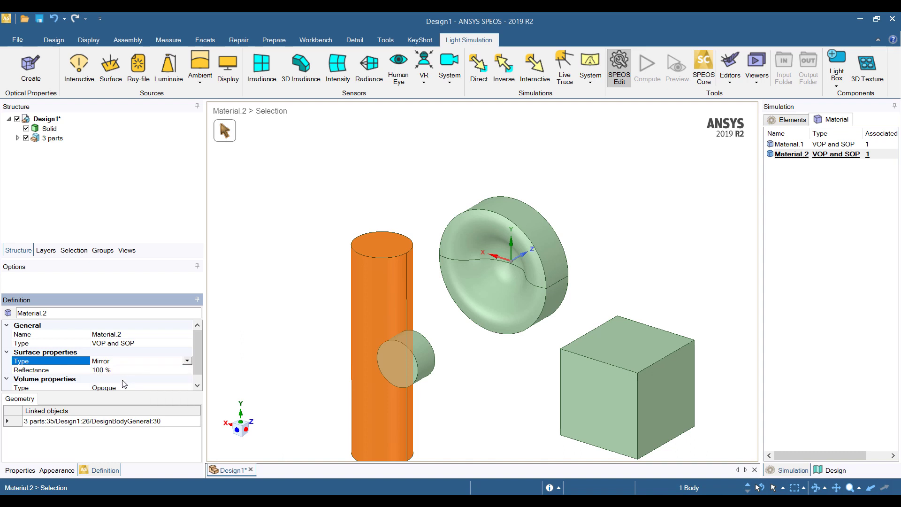
{"action": "left_click", "coordinate": [111, 370]}
{"action": "left_click", "coordinate": [187, 370]}
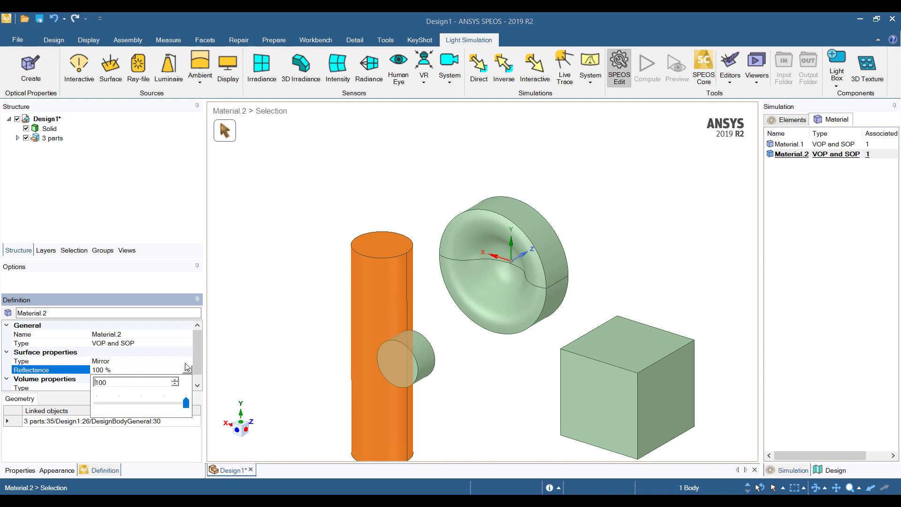
{"action": "left_click", "coordinate": [187, 362]}
{"action": "left_click", "coordinate": [187, 361]}
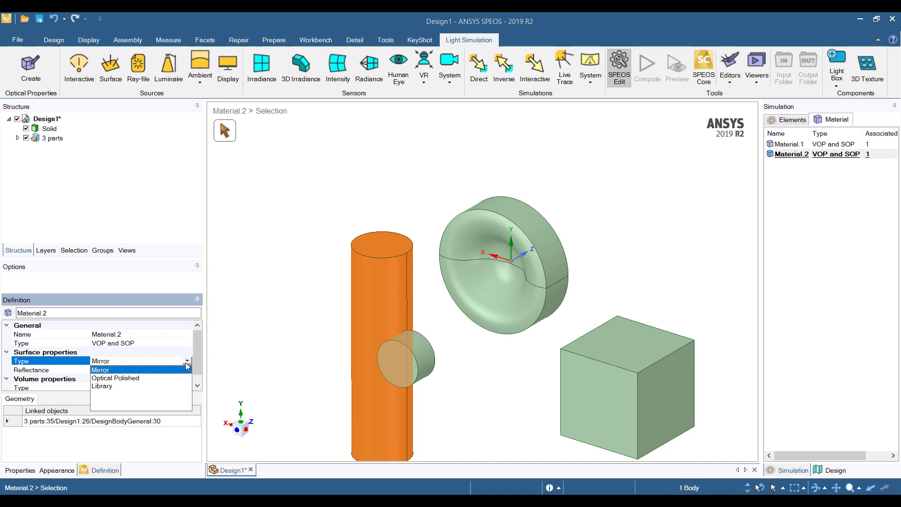
{"action": "left_click", "coordinate": [116, 387]}
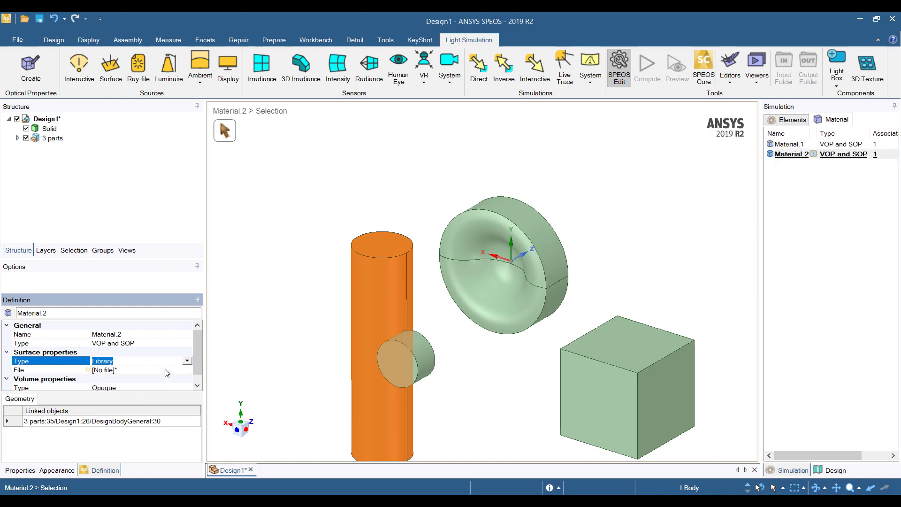
- Switch to the web browser, log in to the OPTIS portal with the saved credentials and open its Libraries page
{"action": "left_click", "coordinate": [182, 370]}
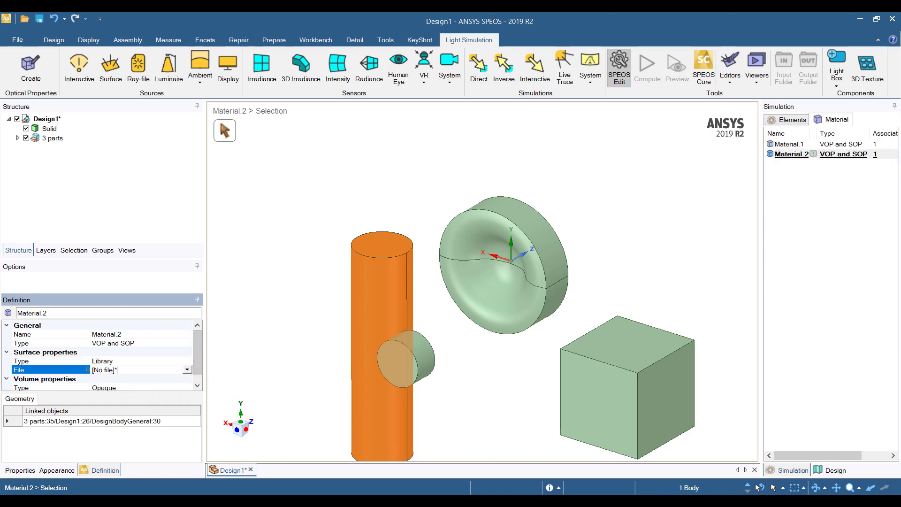
{"action": "left_click", "coordinate": [284, 164]}
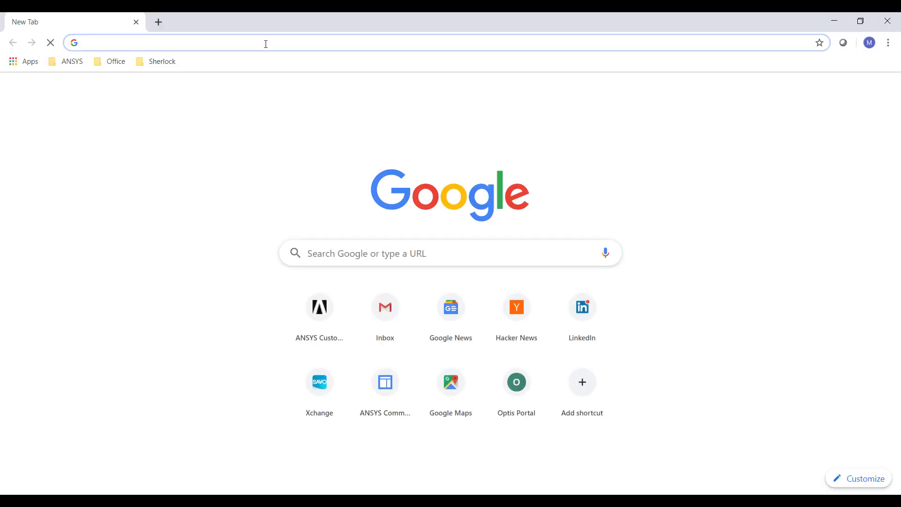
{"action": "type", "text": "por"}
{"action": "key", "text": "Return"}
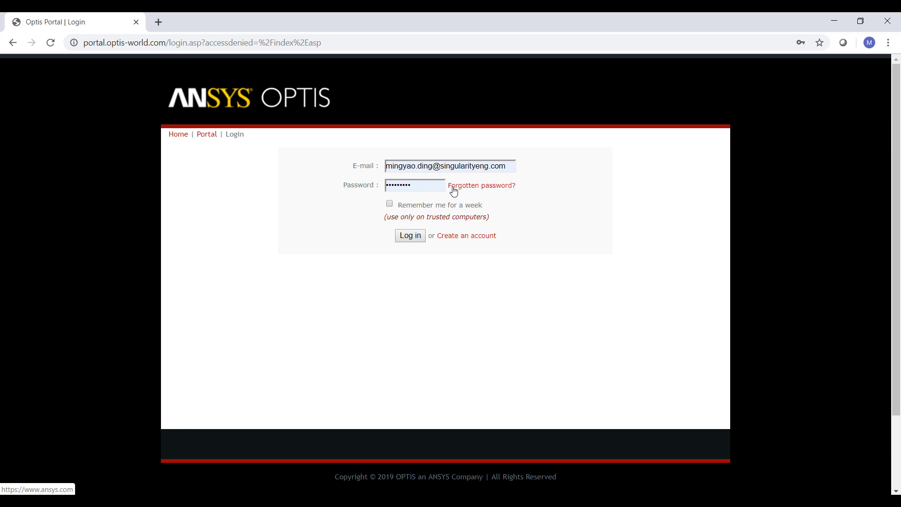
{"action": "left_click", "coordinate": [411, 237]}
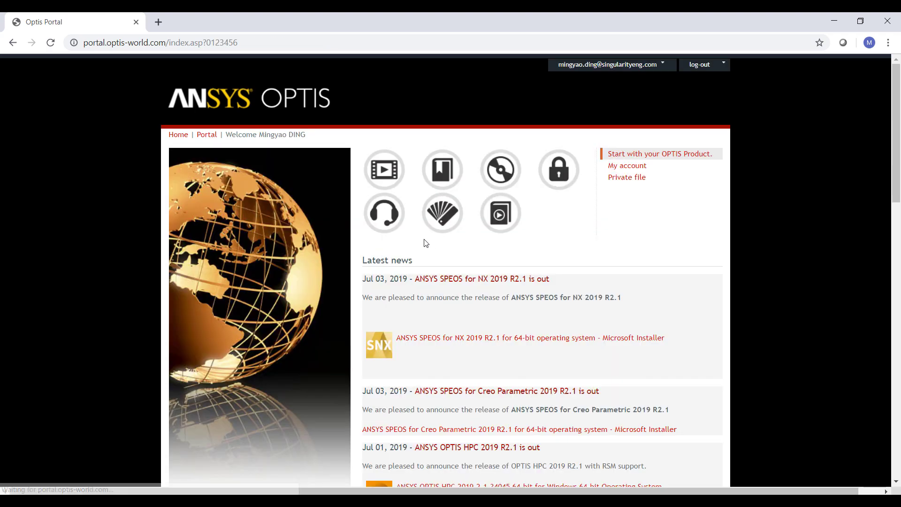
{"action": "left_click", "coordinate": [441, 220]}
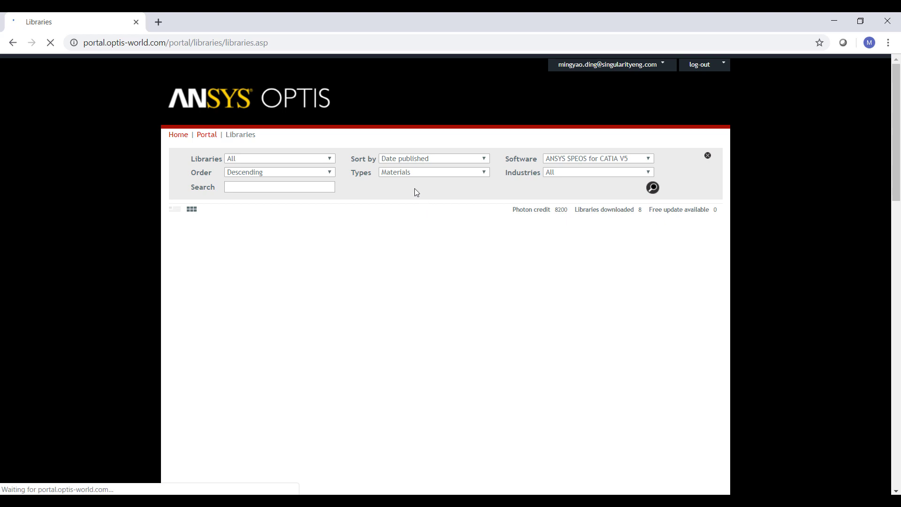
- Filter the portal libraries to the Surfaces type and look through the available surface libraries
{"action": "left_click", "coordinate": [460, 173]}
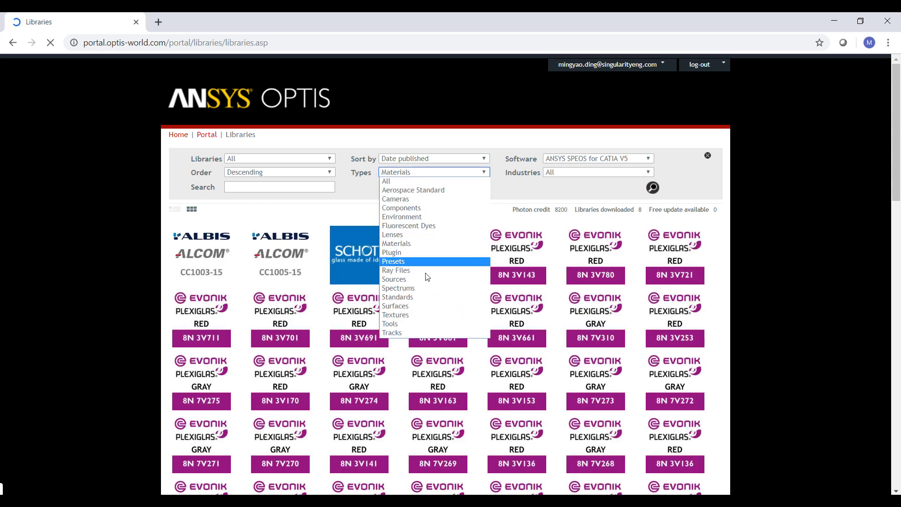
{"action": "left_click", "coordinate": [421, 306]}
{"action": "left_click", "coordinate": [652, 188]}
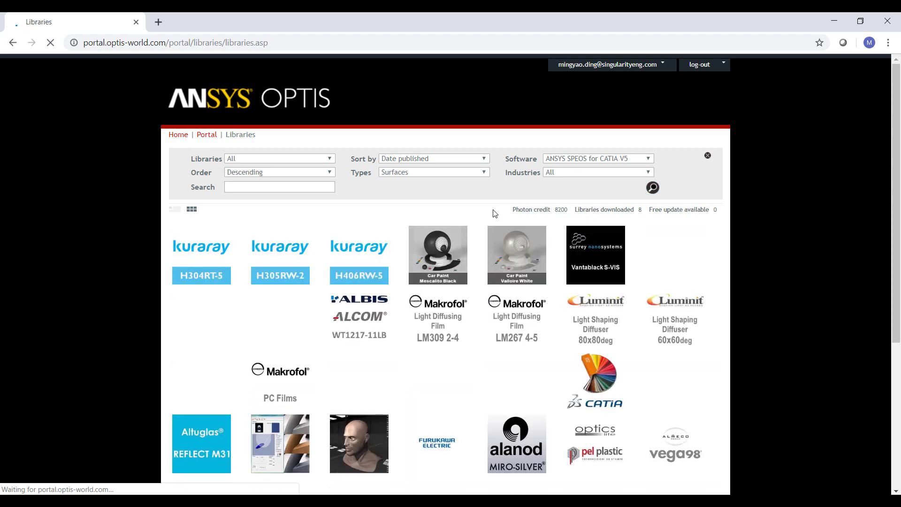
{"action": "scroll", "coordinate": [492, 213], "scroll_direction": "down", "scroll_amount": 4}
{"action": "scroll", "coordinate": [495, 220], "scroll_direction": "down", "scroll_amount": 2}
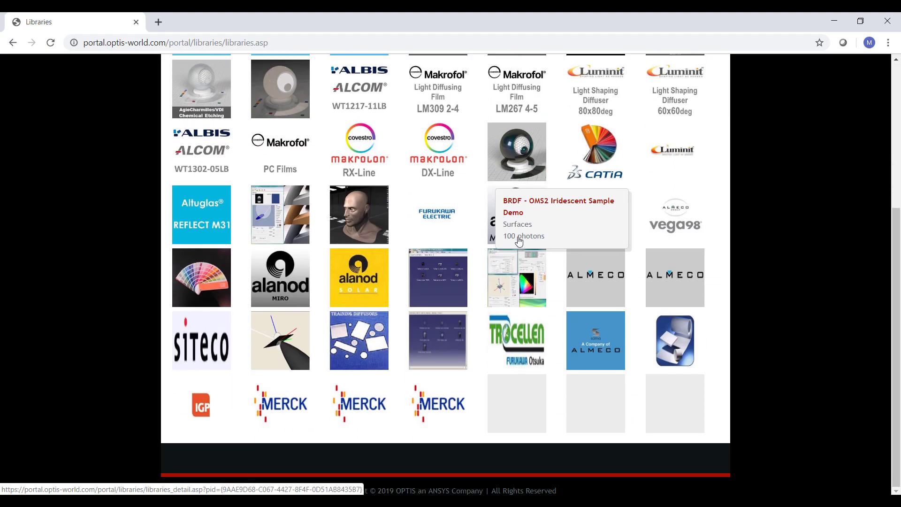
{"action": "scroll", "coordinate": [517, 241], "scroll_direction": "up", "scroll_amount": 5}
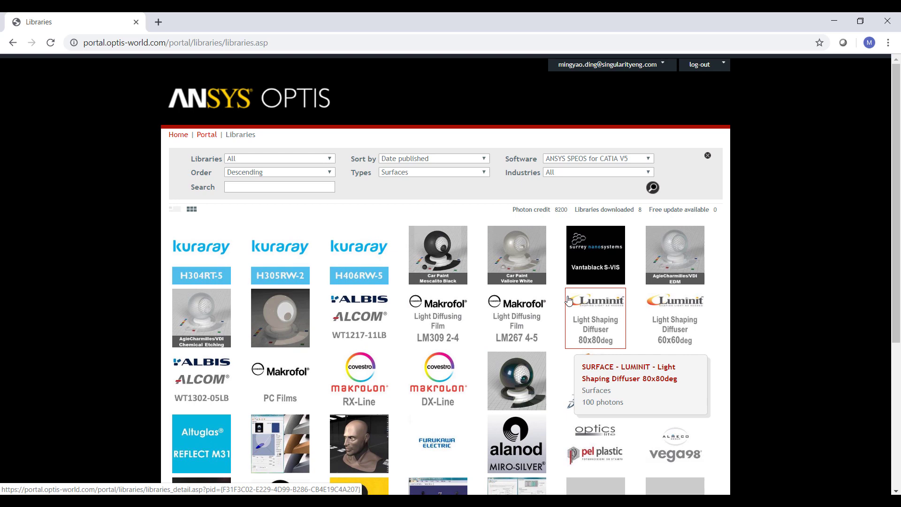
- Filter the portal libraries to the Materials type
{"action": "left_click", "coordinate": [481, 173]}
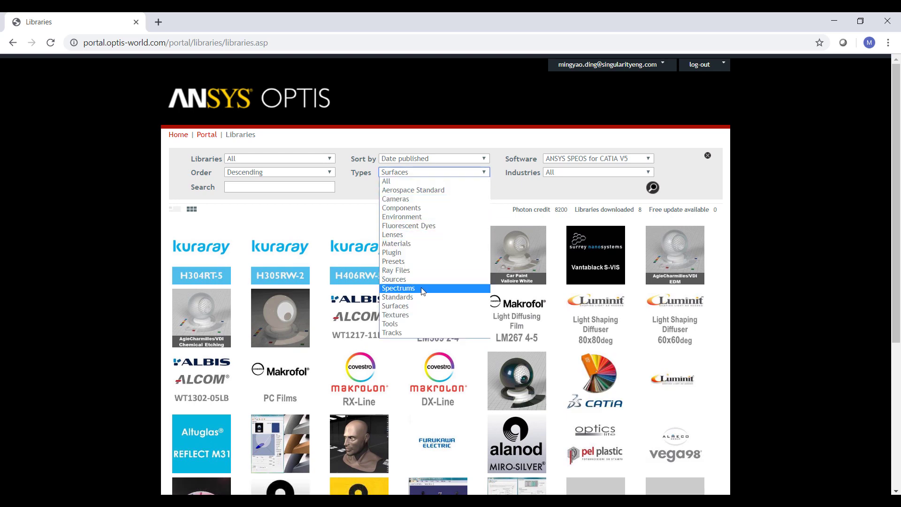
{"action": "left_click", "coordinate": [408, 243]}
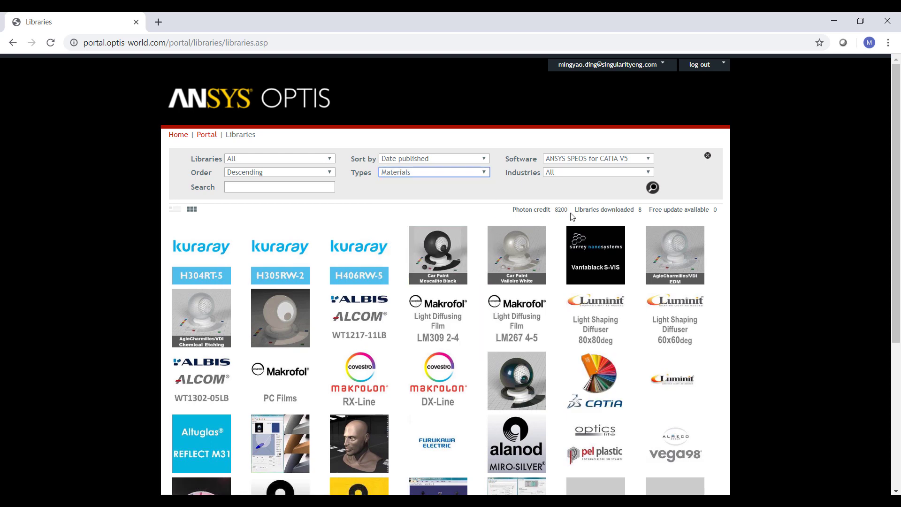
{"action": "left_click", "coordinate": [656, 189]}
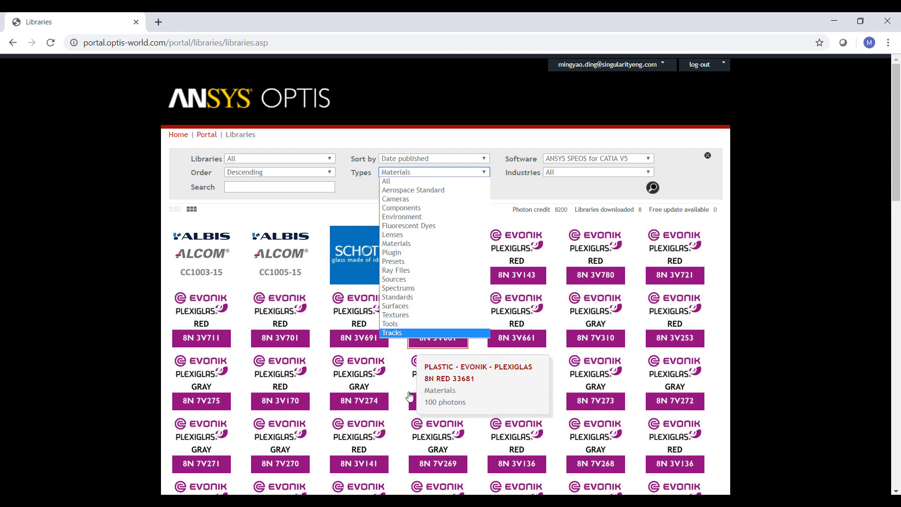
- Switch to File Explorer and look at the BRDF files in speos > Library > surface > SPEOS input files
{"action": "key", "text": "alt+Tab"}
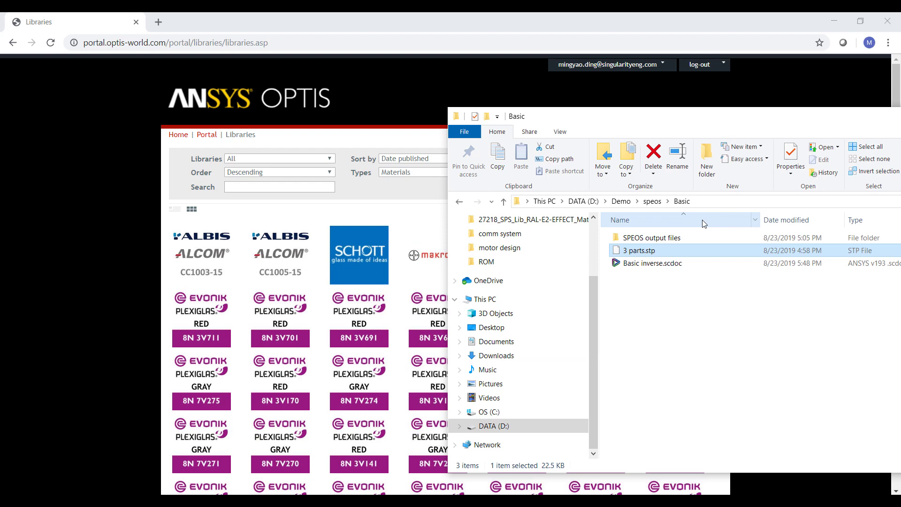
{"action": "left_click", "coordinate": [660, 236]}
{"action": "left_click", "coordinate": [651, 201]}
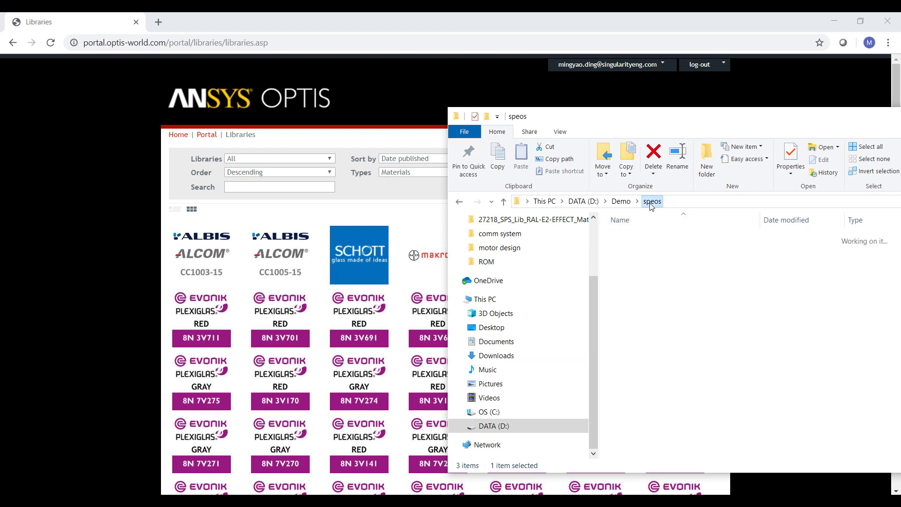
{"action": "double_click", "coordinate": [639, 276]}
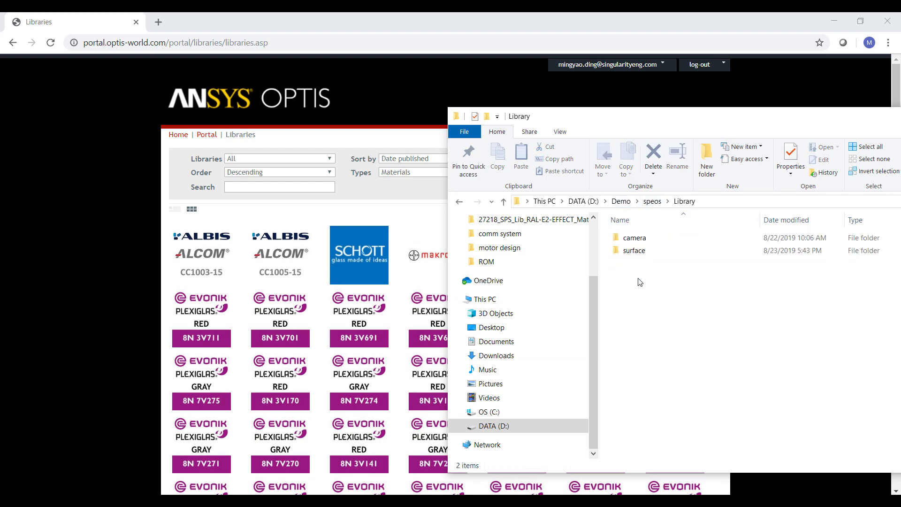
{"action": "double_click", "coordinate": [641, 252]}
{"action": "left_click", "coordinate": [652, 248]}
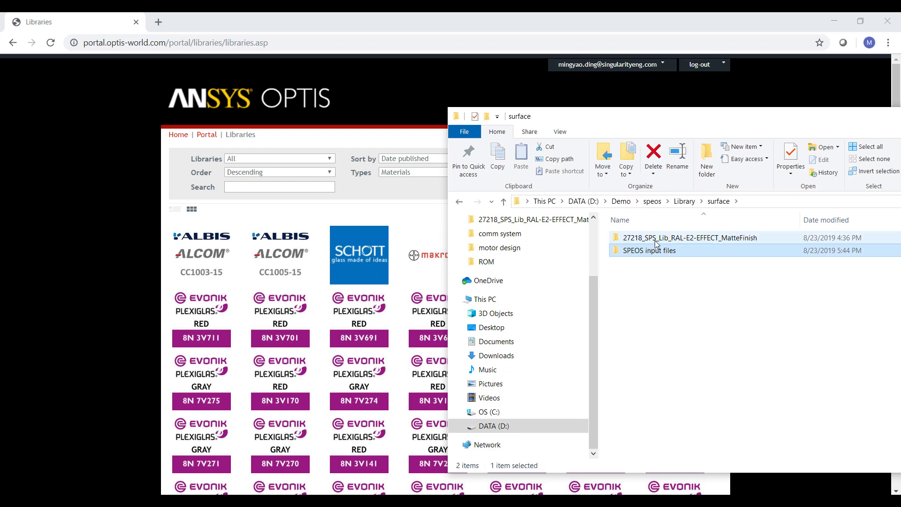
{"action": "key", "text": "Return"}
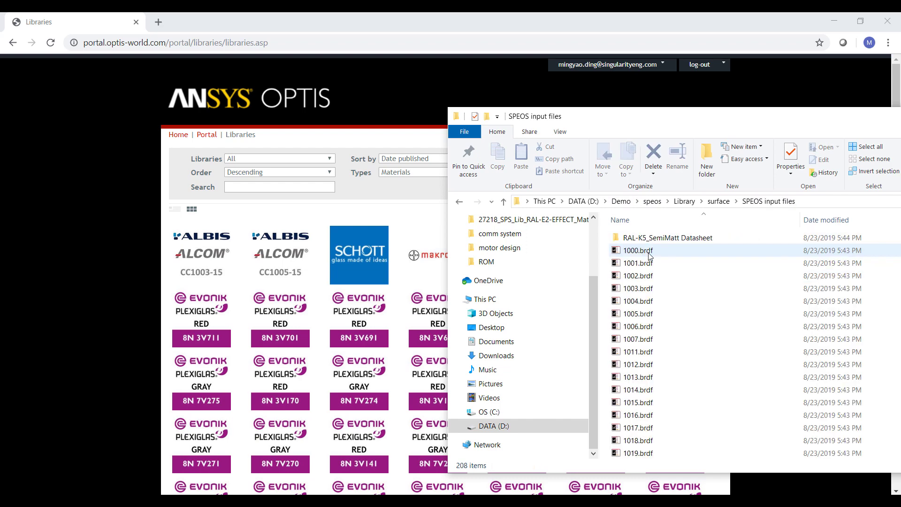
{"action": "key", "text": "BackSpace"}
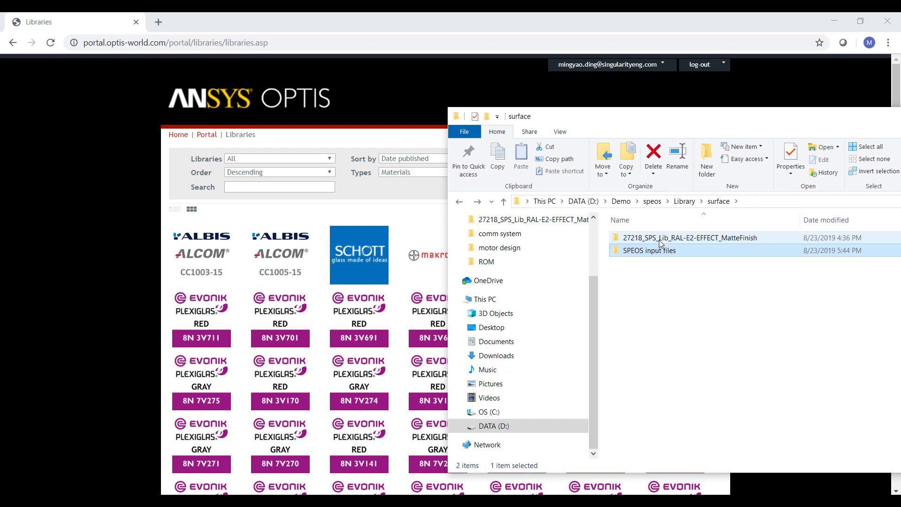
- Examine the scattering files in the 27218_SPS_Lib_RAL-E2-EFFECT_MatteFinish folder
{"action": "double_click", "coordinate": [659, 241]}
{"action": "scroll", "coordinate": [660, 322], "scroll_direction": "down", "scroll_amount": 20}
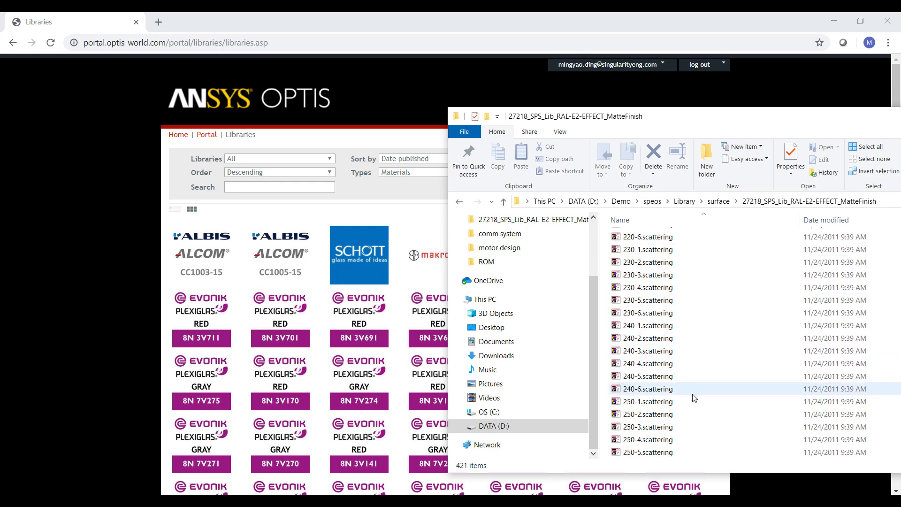
{"action": "scroll", "coordinate": [698, 402], "scroll_direction": "down", "scroll_amount": 20}
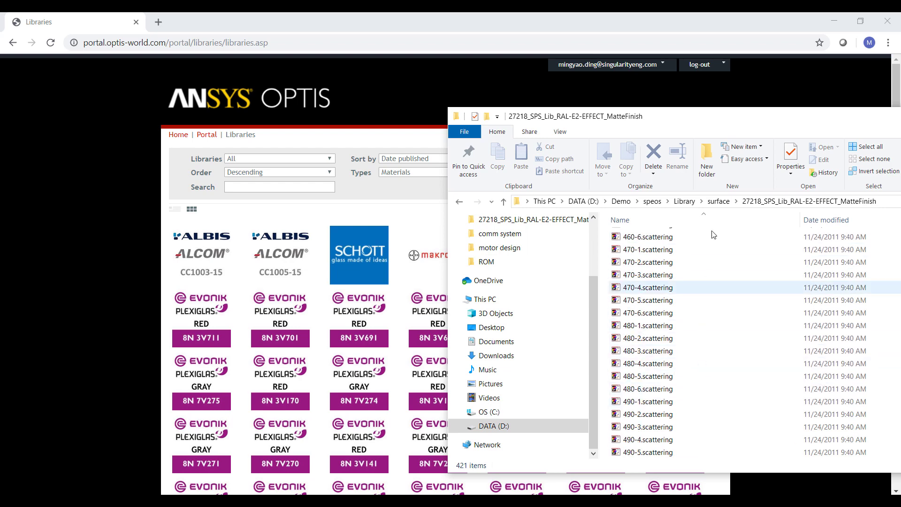
{"action": "left_click_drag", "start_coordinate": [713, 117], "coordinate": [537, 63]}
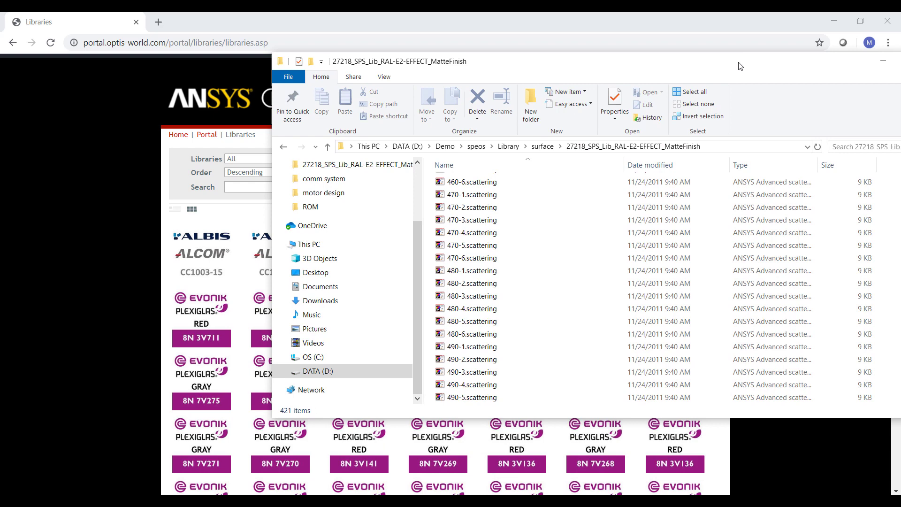
{"action": "left_click_drag", "start_coordinate": [738, 66], "coordinate": [657, 49]}
{"action": "left_click_drag", "start_coordinate": [866, 263], "coordinate": [866, 375]}
{"action": "double_click", "coordinate": [429, 381]}
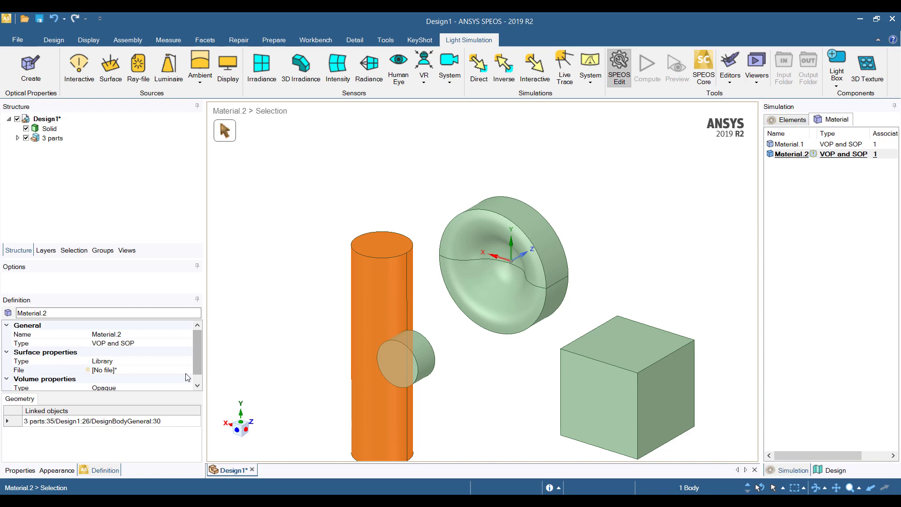
- In SPEOS, assign 220-3.scattering from Library > surface > 27218_SPS_Lib_RAL-E2-EFFECT_MatteFinish as Material.2's surface file and finish editing the material
{"action": "left_click", "coordinate": [187, 372]}
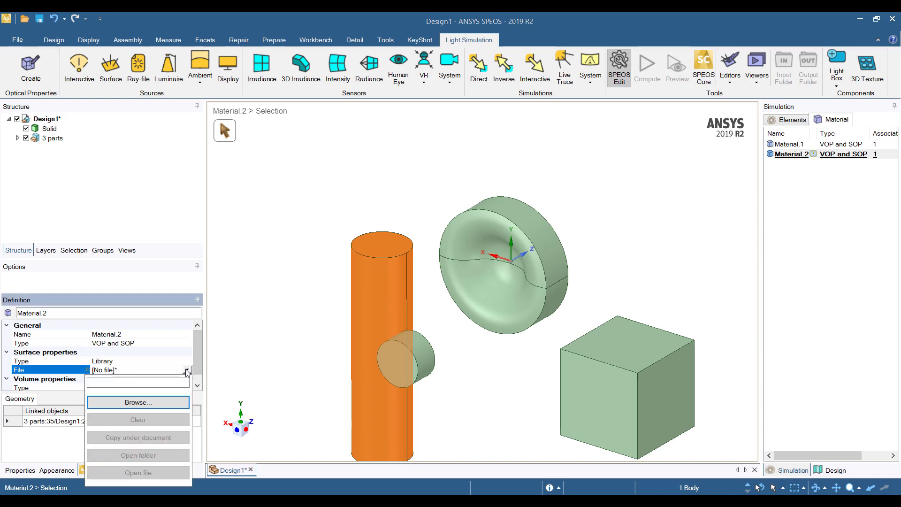
{"action": "left_click", "coordinate": [153, 407]}
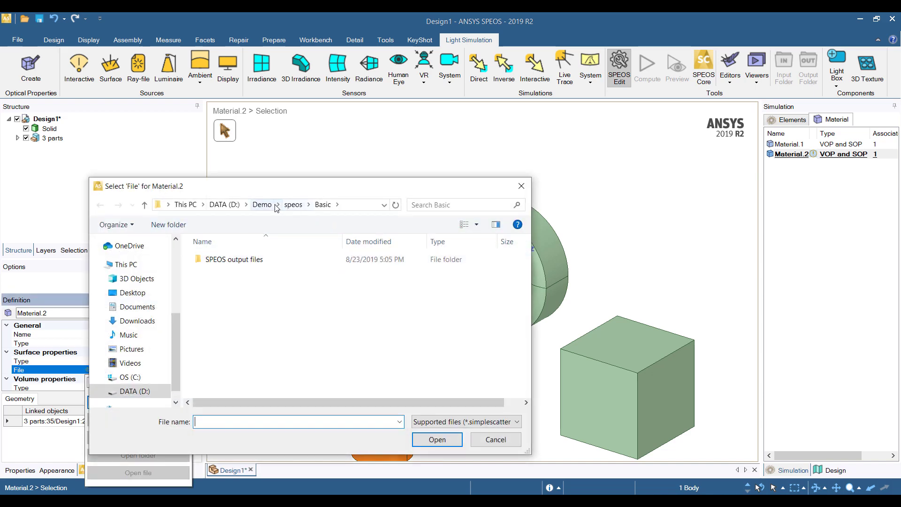
{"action": "left_click", "coordinate": [262, 205]}
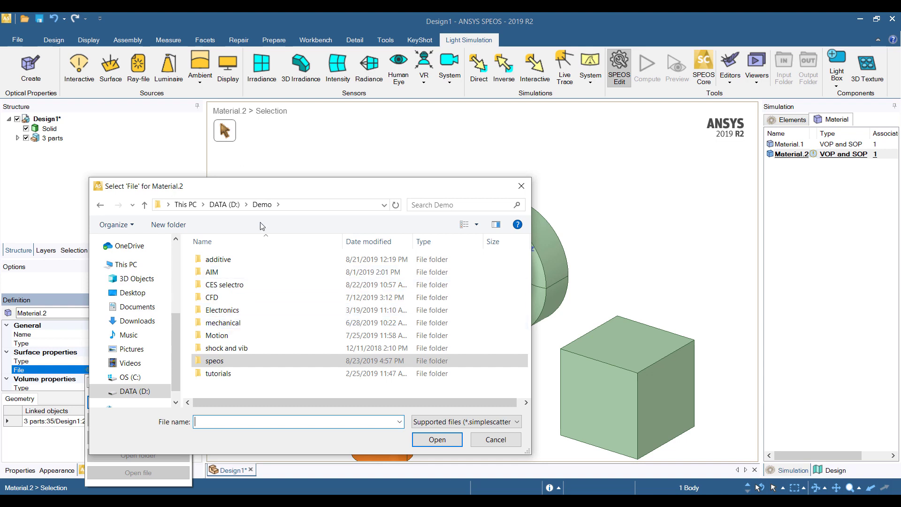
{"action": "double_click", "coordinate": [231, 361]}
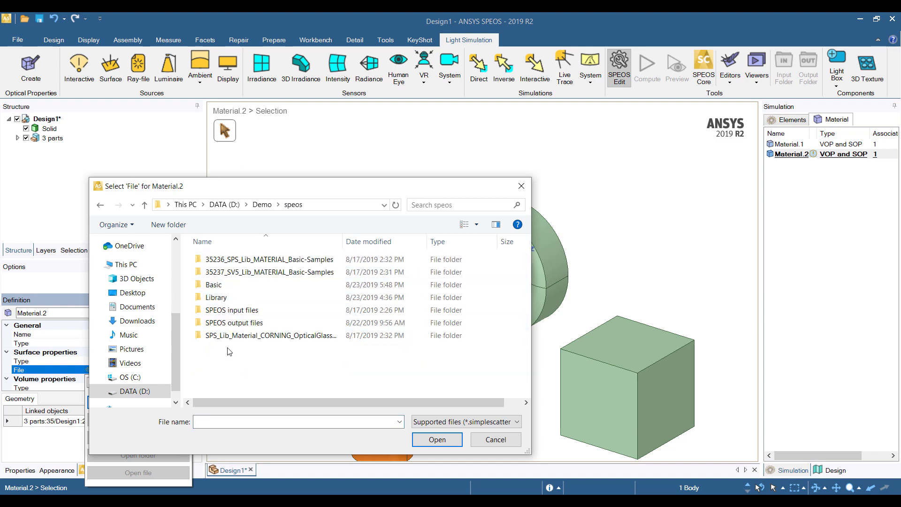
{"action": "double_click", "coordinate": [226, 299]}
{"action": "double_click", "coordinate": [232, 273]}
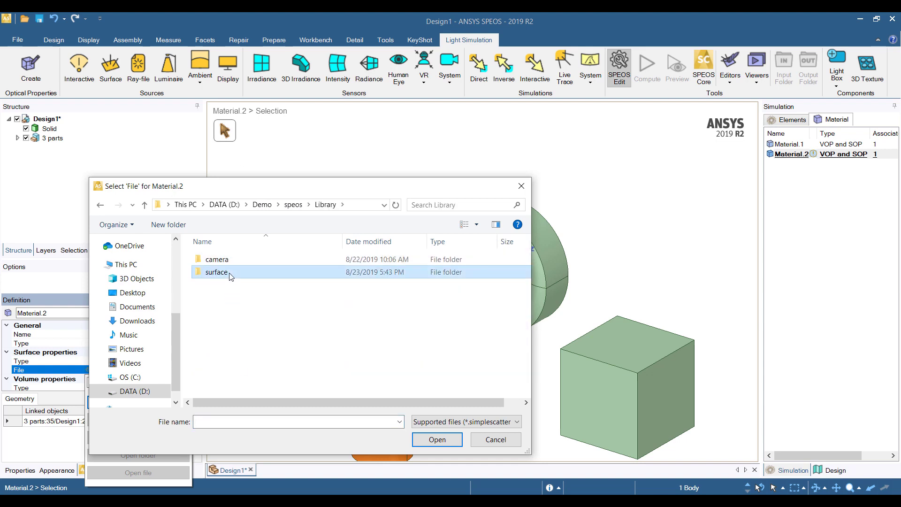
{"action": "double_click", "coordinate": [252, 262]}
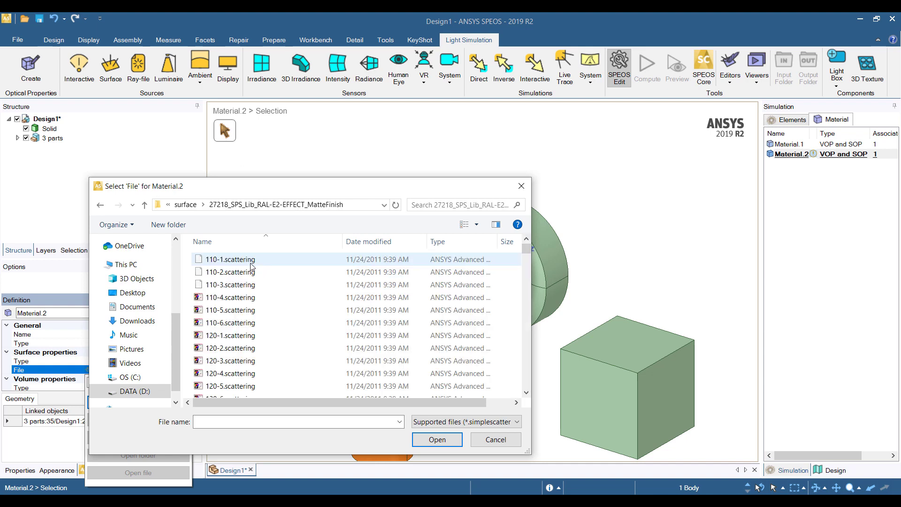
{"action": "scroll", "coordinate": [274, 308], "scroll_direction": "down", "scroll_amount": 20}
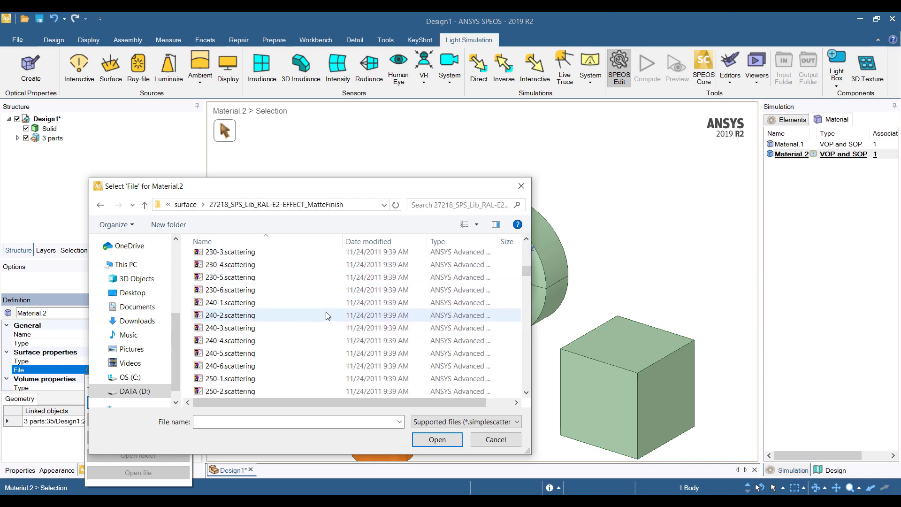
{"action": "scroll", "coordinate": [326, 312], "scroll_direction": "up", "scroll_amount": 1}
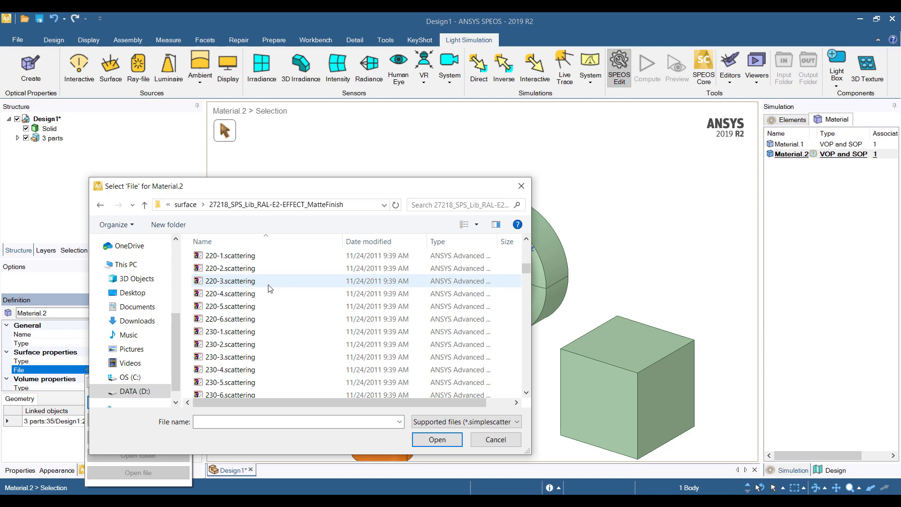
{"action": "left_click", "coordinate": [276, 281]}
{"action": "left_click", "coordinate": [432, 440]}
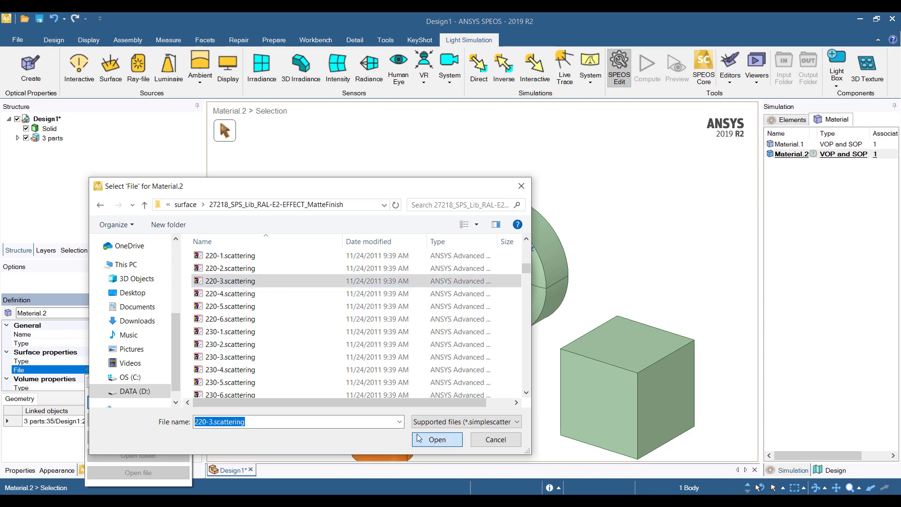
{"action": "left_click", "coordinate": [649, 281]}
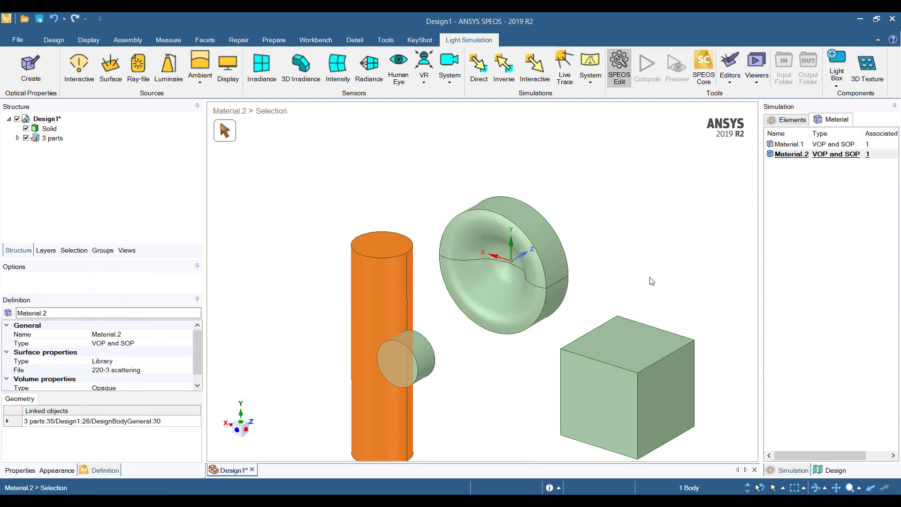
{"action": "key", "text": "Escape"}
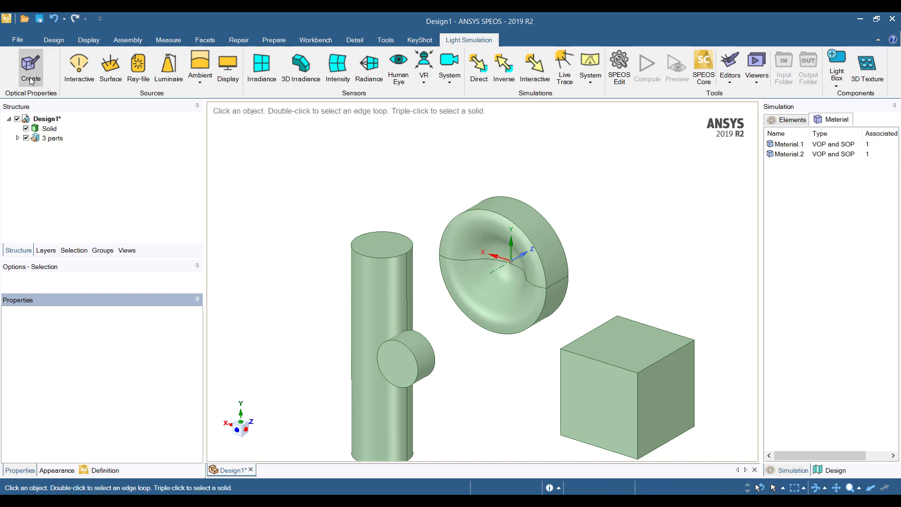
- Create a new optical material, apply it to the cube and show its definition
{"action": "left_click", "coordinate": [30, 66]}
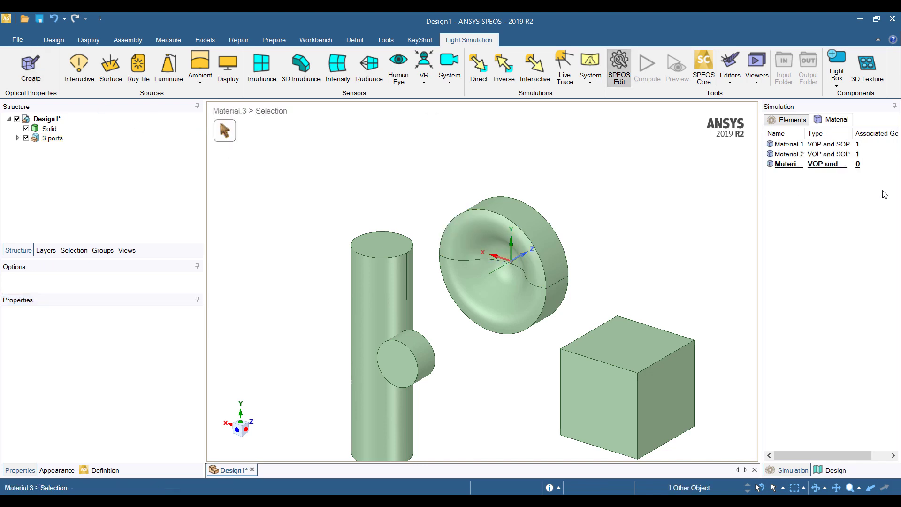
{"action": "left_click", "coordinate": [646, 343]}
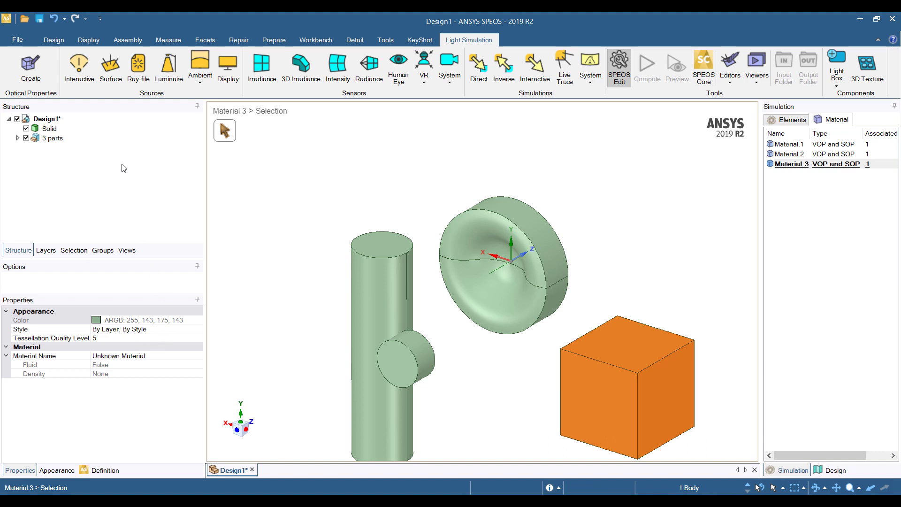
{"action": "left_click", "coordinate": [105, 470]}
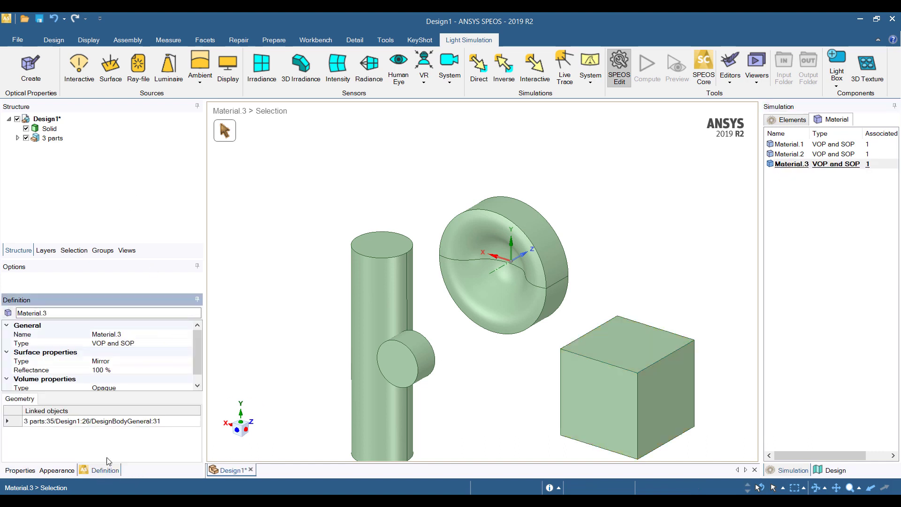
- Set the cube material's surface type to Library and assign 110-1.scattering from the 27218_SPS_Lib_RAL-E2-EFFECT_MatteFinish folder as its file
{"action": "left_click", "coordinate": [189, 361]}
{"action": "left_click", "coordinate": [187, 361]}
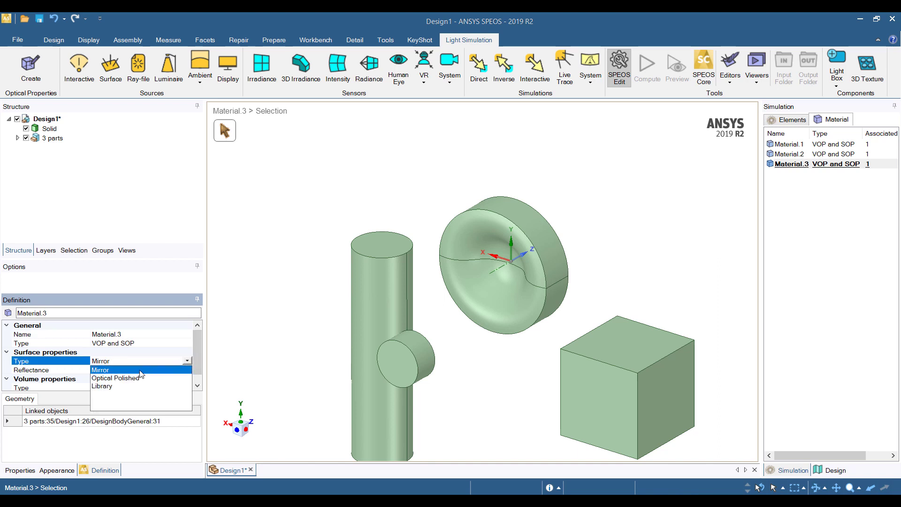
{"action": "left_click", "coordinate": [140, 370]}
{"action": "left_click", "coordinate": [187, 360]}
{"action": "left_click", "coordinate": [148, 388]}
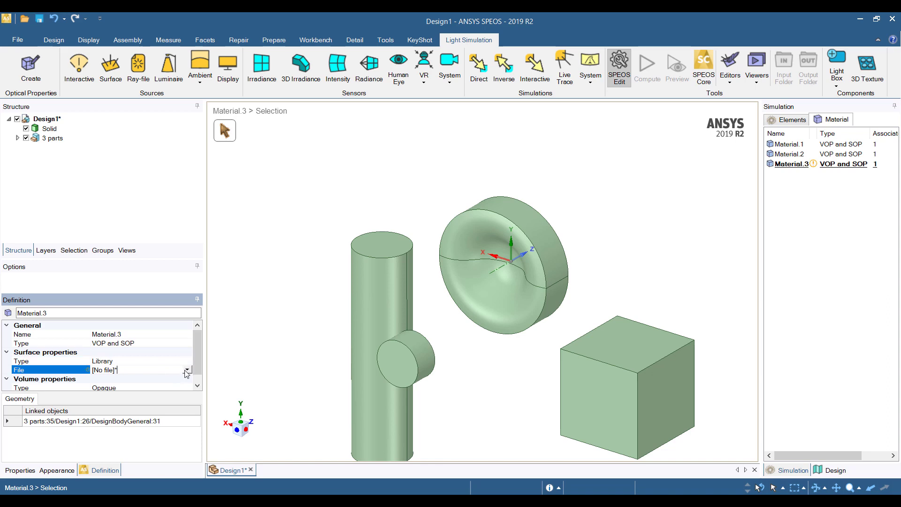
{"action": "left_click", "coordinate": [186, 371]}
{"action": "left_click", "coordinate": [148, 399]}
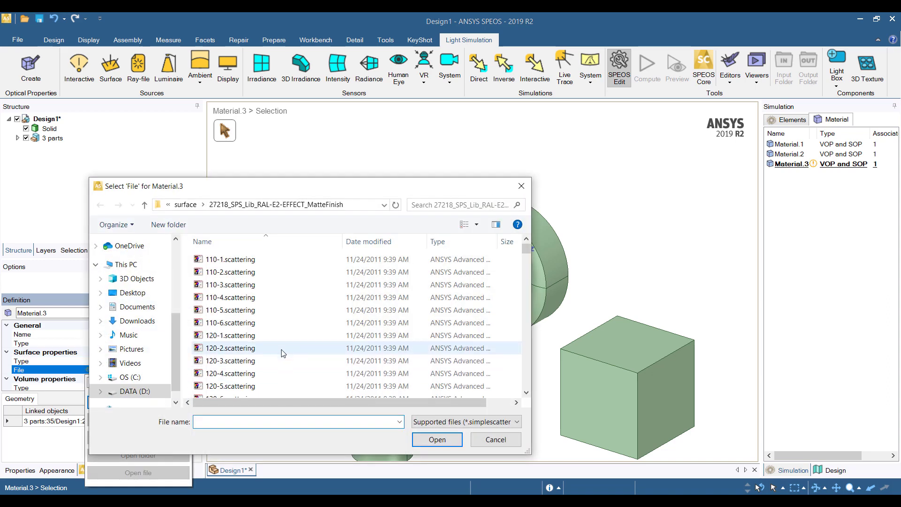
{"action": "double_click", "coordinate": [230, 259]}
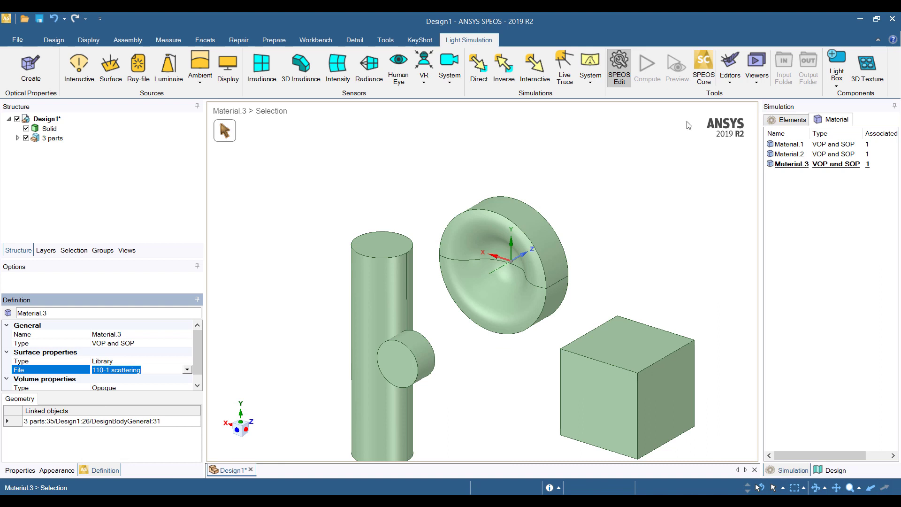
{"action": "left_click", "coordinate": [730, 83]}
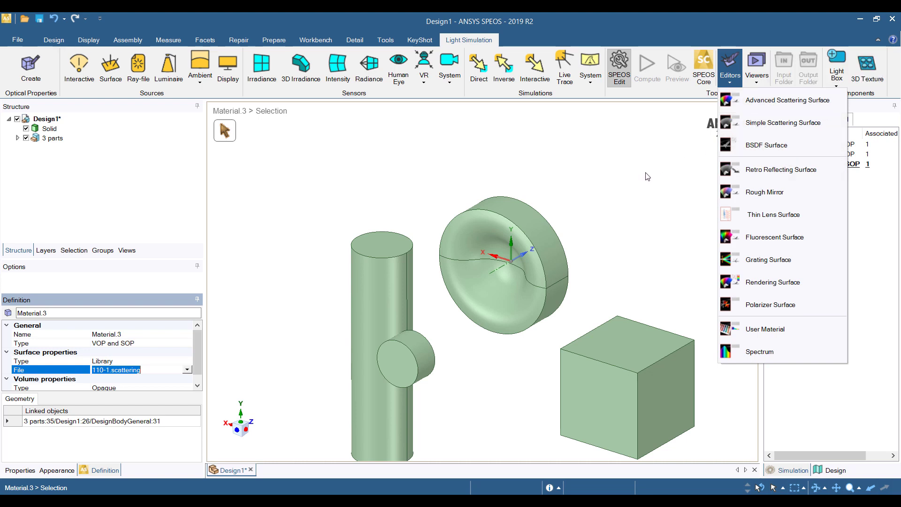
{"action": "left_click", "coordinate": [643, 185]}
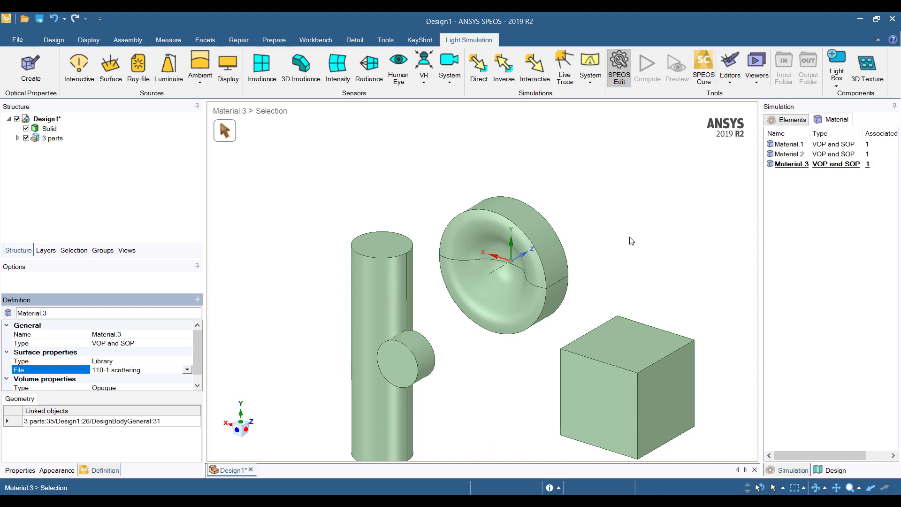
- Create a surface source and pick the small cylinder's end face toward the long cylinder as its emissive face
{"action": "middle_click_drag", "start_coordinate": [642, 188], "coordinate": [661, 221]}
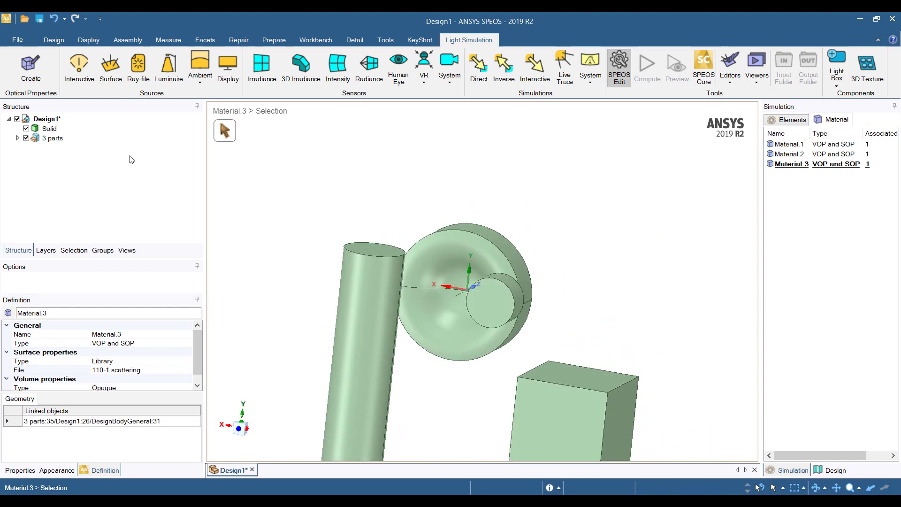
{"action": "middle_click_drag", "start_coordinate": [561, 203], "coordinate": [198, 143]}
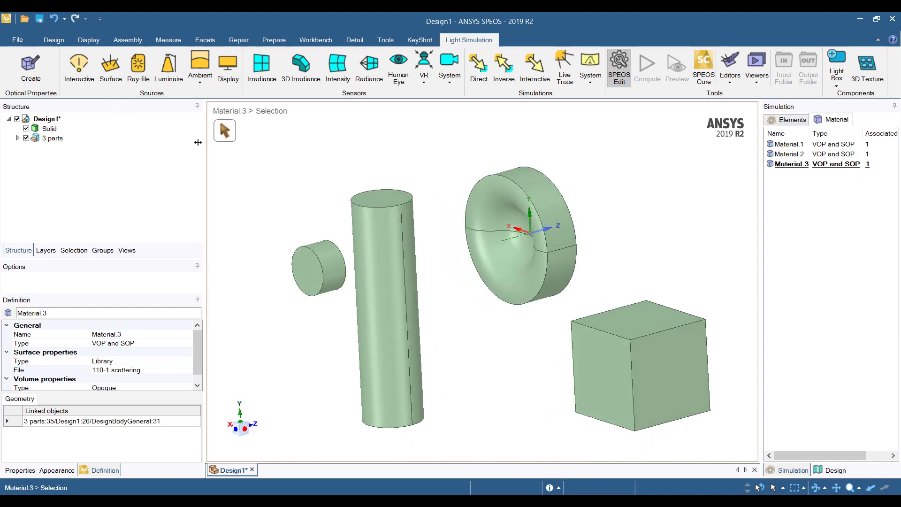
{"action": "left_click", "coordinate": [111, 66]}
{"action": "middle_click_drag", "start_coordinate": [327, 207], "coordinate": [261, 219]}
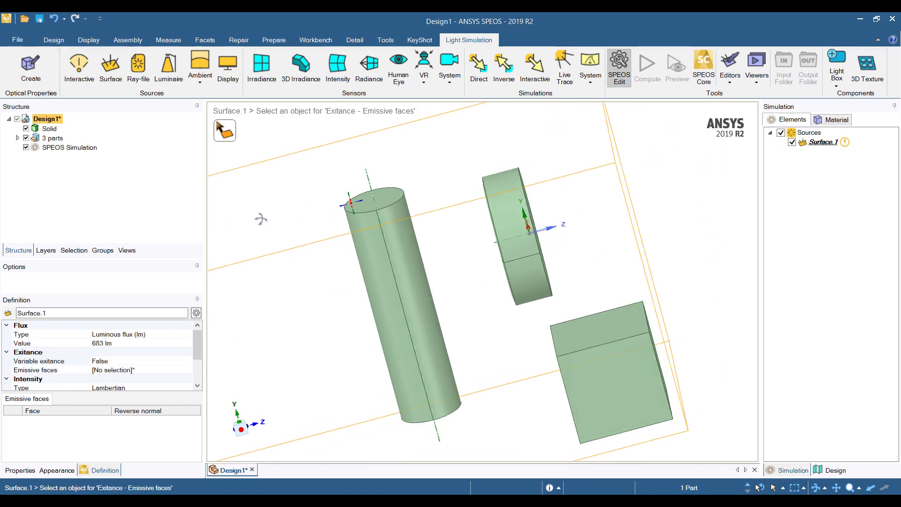
{"action": "middle_click_drag", "start_coordinate": [288, 253], "coordinate": [516, 182], "text": "shift"}
{"action": "middle_click_drag", "start_coordinate": [402, 237], "coordinate": [370, 245]}
{"action": "left_click", "coordinate": [354, 250]}
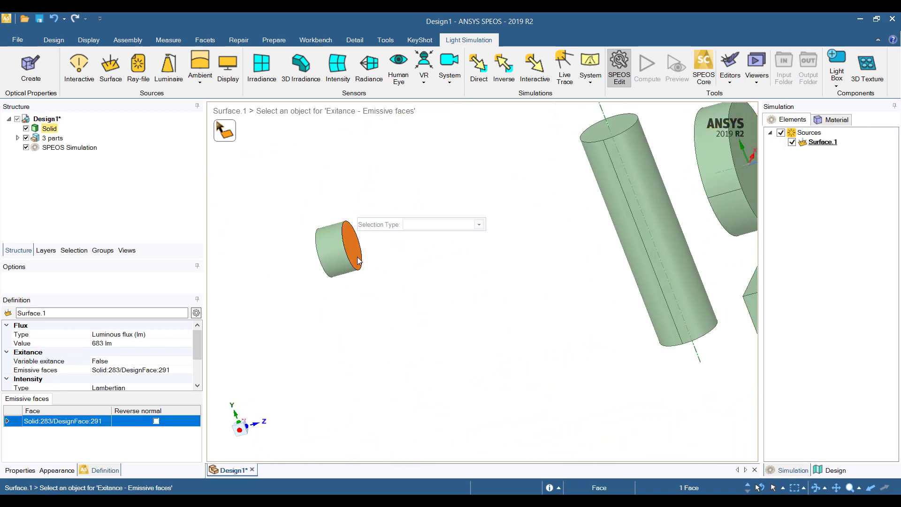
{"action": "middle_click_drag", "start_coordinate": [281, 308], "coordinate": [287, 347]}
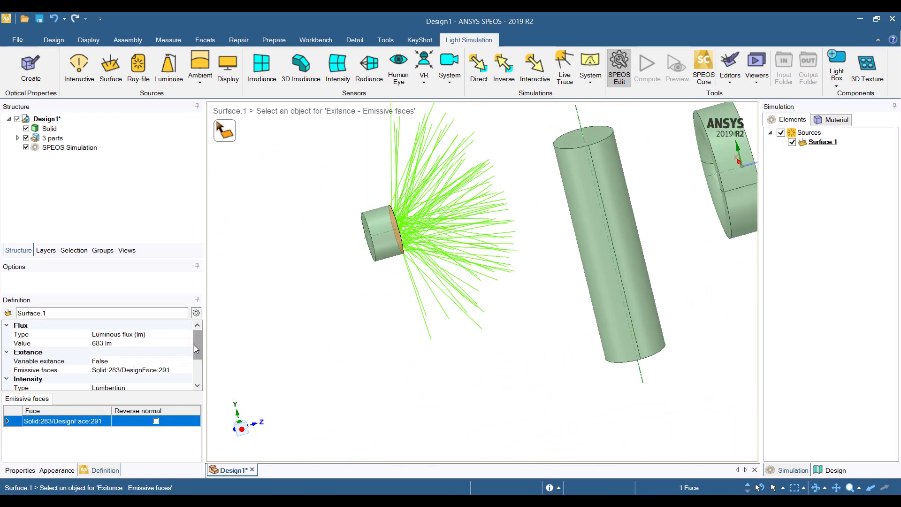
- Set the total angle of the surface source's Lambertian intensity to 100°
{"action": "scroll", "coordinate": [191, 347], "scroll_direction": "down", "scroll_amount": 1}
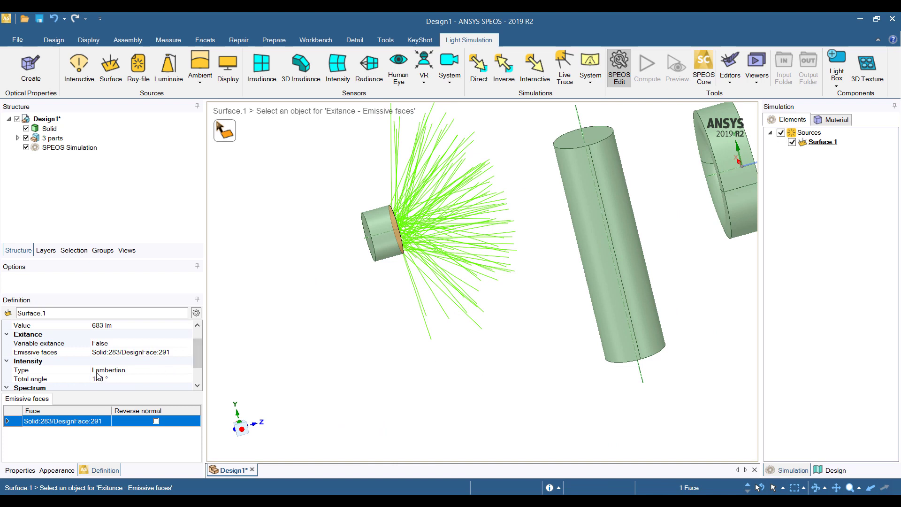
{"action": "left_click", "coordinate": [113, 379]}
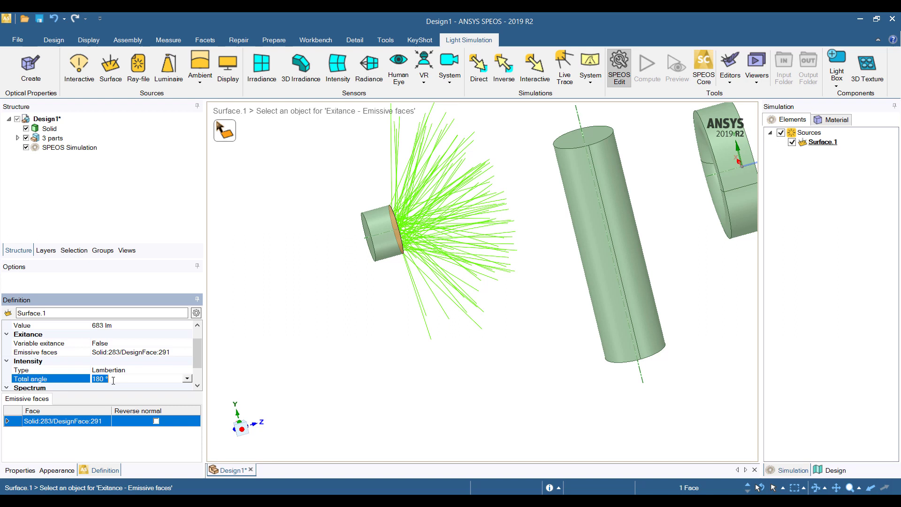
{"action": "type", "text": "100"}
{"action": "key", "text": "Return"}
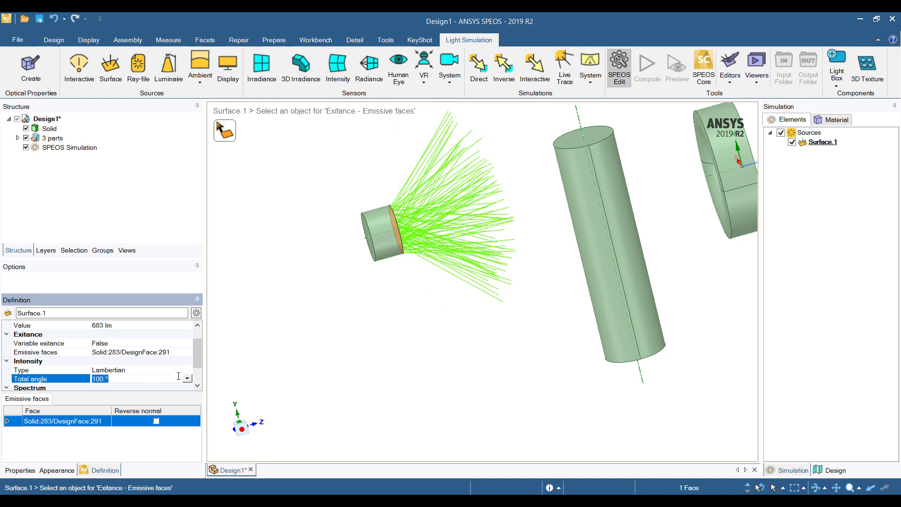
{"action": "left_click", "coordinate": [184, 370]}
{"action": "left_click", "coordinate": [187, 370]}
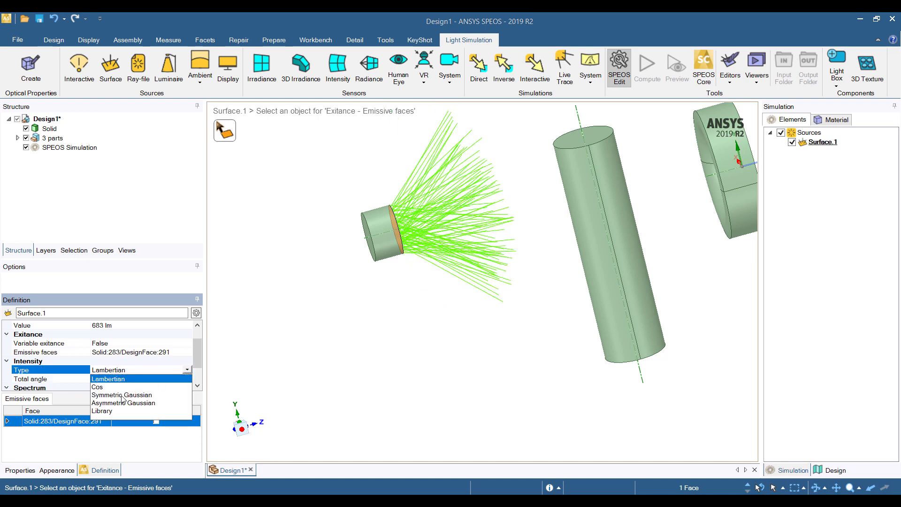
{"action": "left_click", "coordinate": [270, 356]}
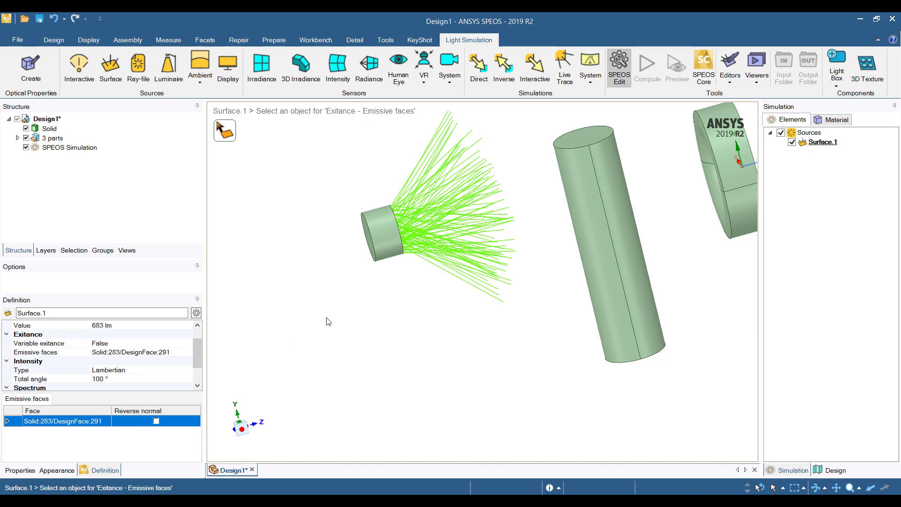
- Add a photometric irradiance sensor to the design
{"action": "middle_click_drag", "start_coordinate": [340, 341], "coordinate": [451, 324]}
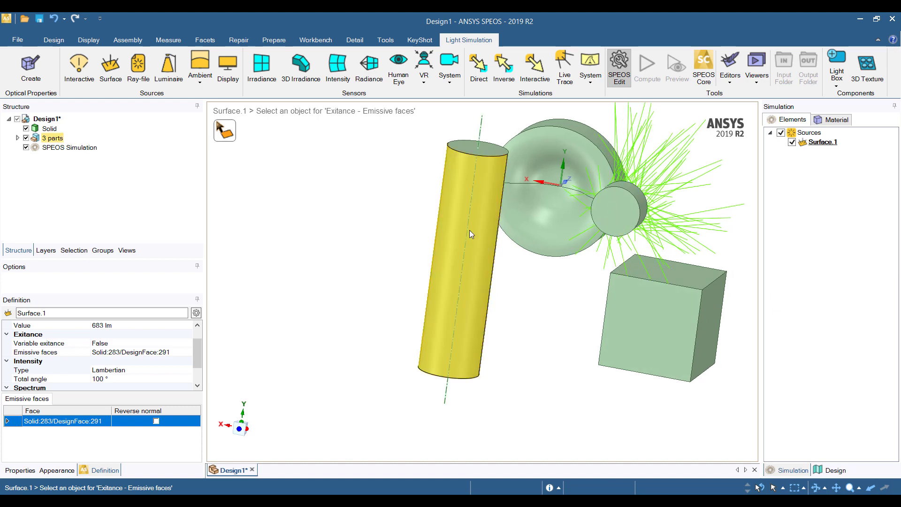
{"action": "middle_click_drag", "start_coordinate": [470, 229], "coordinate": [472, 239]}
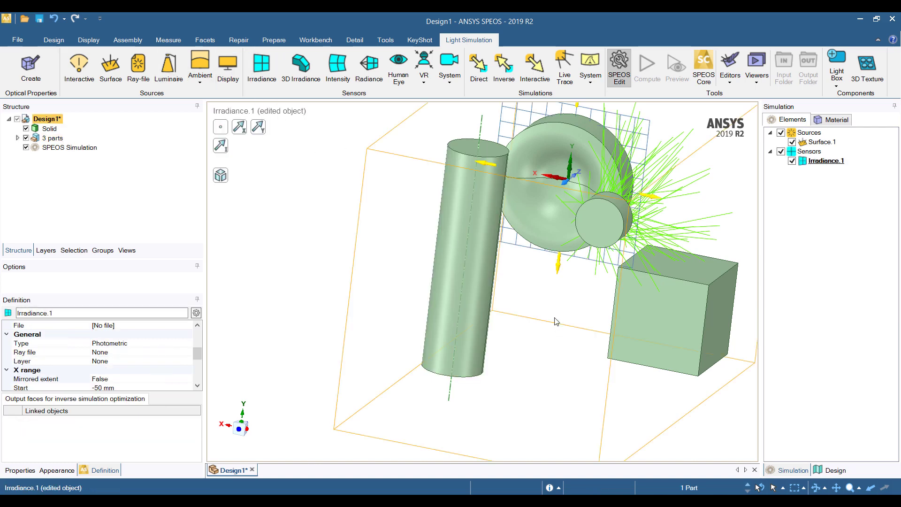
{"action": "middle_click_drag", "start_coordinate": [552, 316], "coordinate": [499, 349]}
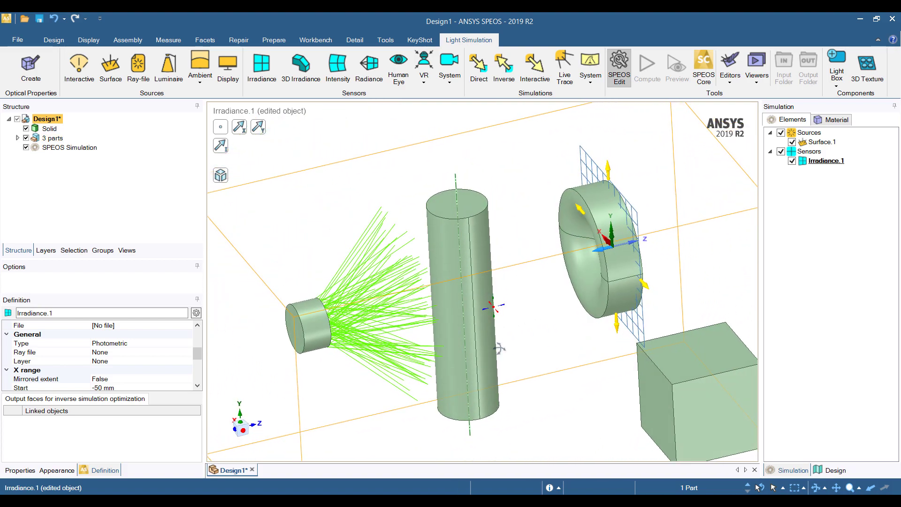
- Move the irradiance sensor about 285 mm backward along Z to behind the small emitting cylinder
{"action": "left_click", "coordinate": [53, 40]}
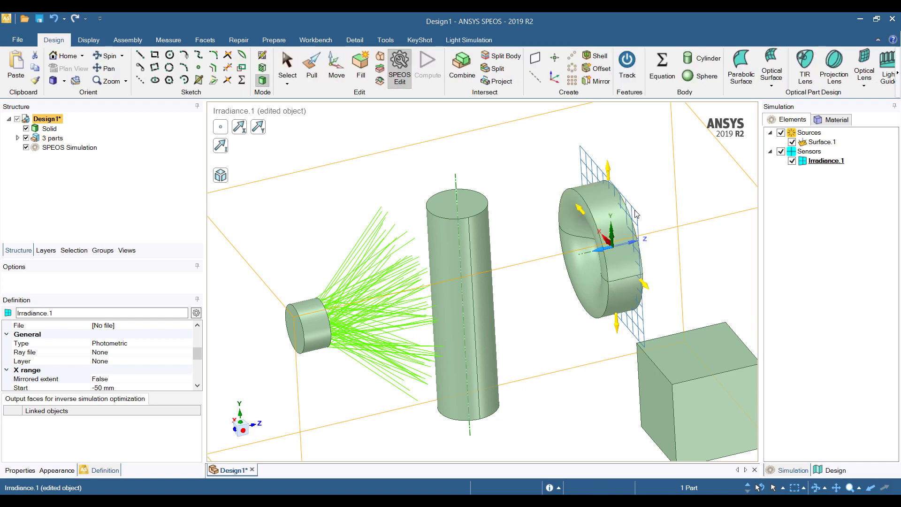
{"action": "left_click", "coordinate": [337, 71]}
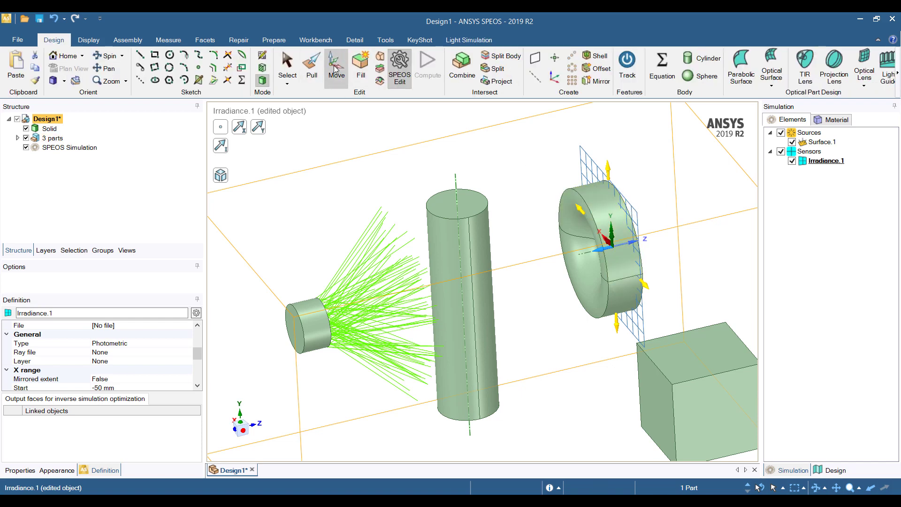
{"action": "left_click", "coordinate": [641, 220]}
{"action": "left_click_drag", "start_coordinate": [656, 237], "coordinate": [440, 297]}
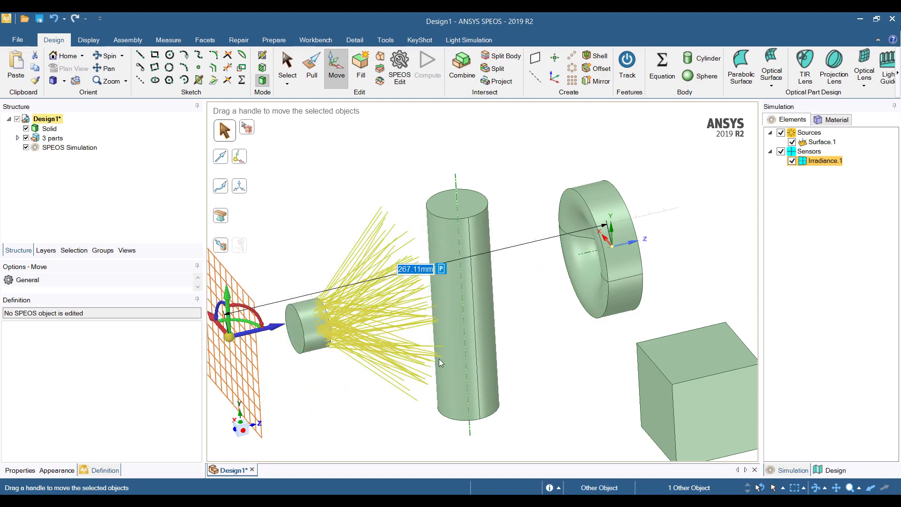
{"action": "mouse_move", "coordinate": [441, 297]}
{"action": "middle_mouse_down"}
{"action": "mouse_move", "coordinate": [527, 311]}
{"action": "mouse_move", "coordinate": [617, 300]}
{"action": "mouse_move", "coordinate": [519, 308]}
{"action": "mouse_move", "coordinate": [439, 296]}
{"action": "middle_mouse_up"}
{"action": "left_click_drag", "start_coordinate": [397, 255], "coordinate": [356, 255]}
{"action": "middle_click_drag", "start_coordinate": [476, 321], "coordinate": [494, 170]}
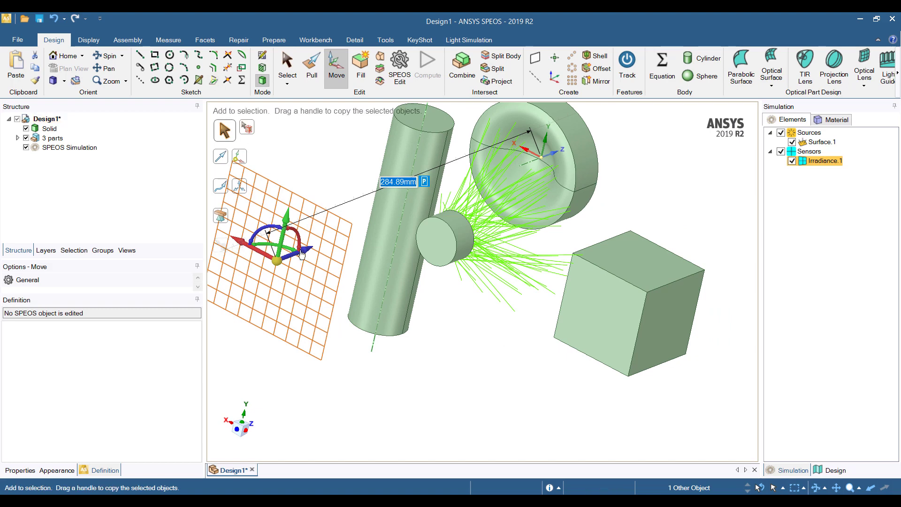
{"action": "middle_click_drag", "start_coordinate": [325, 266], "coordinate": [377, 256], "text": "ctrl"}
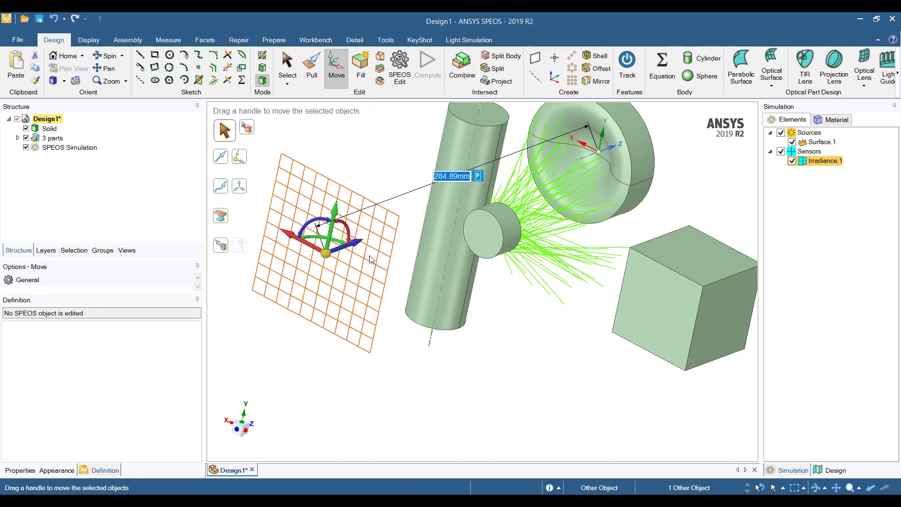
- Enlarge the irradiance sensor's grid on several sides to span all the bodies, with its X range starting at about -331 mm
{"action": "double_click", "coordinate": [800, 162]}
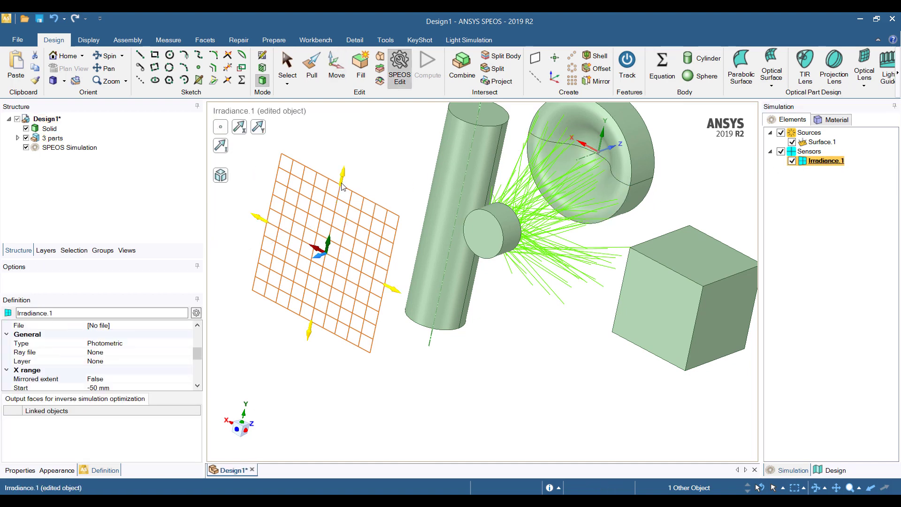
{"action": "left_click_drag", "start_coordinate": [342, 186], "coordinate": [739, 345]}
{"action": "scroll", "coordinate": [454, 329], "scroll_direction": "up", "scroll_amount": 2}
{"action": "scroll", "coordinate": [465, 303], "scroll_direction": "down", "scroll_amount": 4}
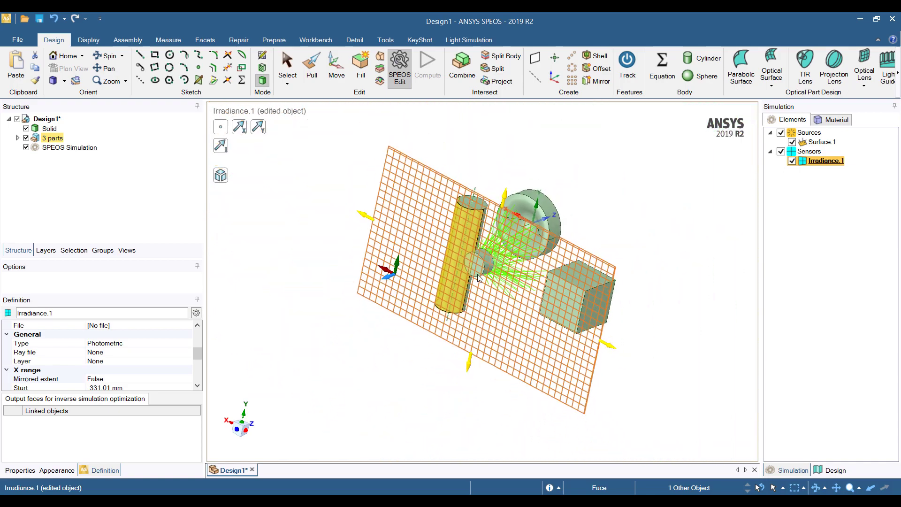
{"action": "middle_click_drag", "start_coordinate": [478, 278], "coordinate": [461, 369]}
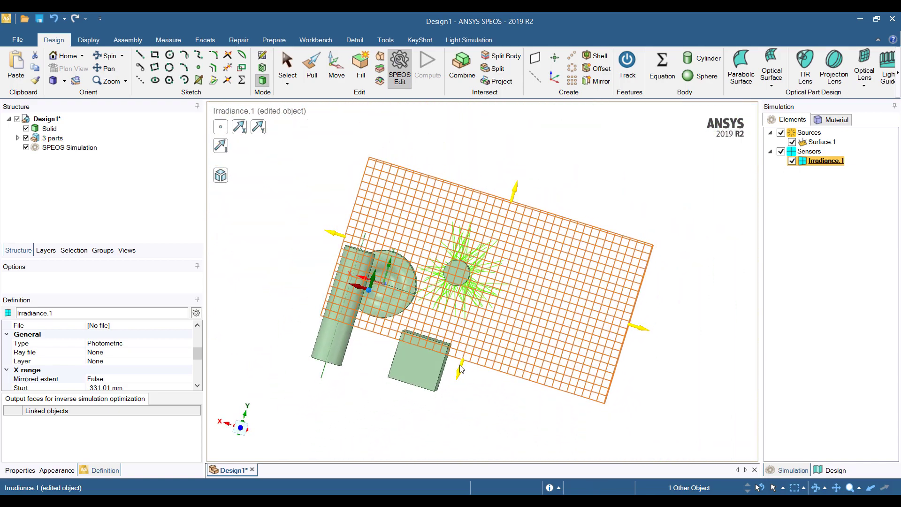
{"action": "left_click_drag", "start_coordinate": [460, 369], "coordinate": [404, 415]}
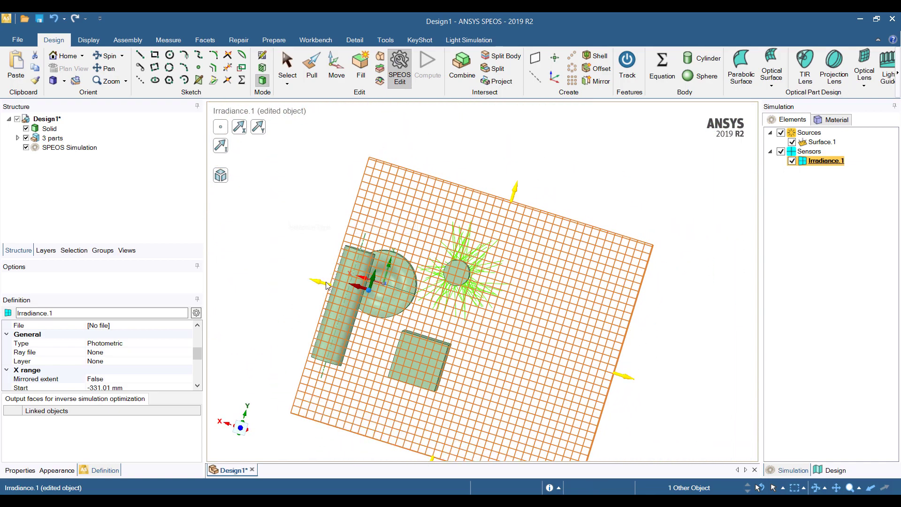
{"action": "left_click_drag", "start_coordinate": [331, 287], "coordinate": [253, 265]}
{"action": "middle_click_drag", "start_coordinate": [253, 265], "coordinate": [570, 254]}
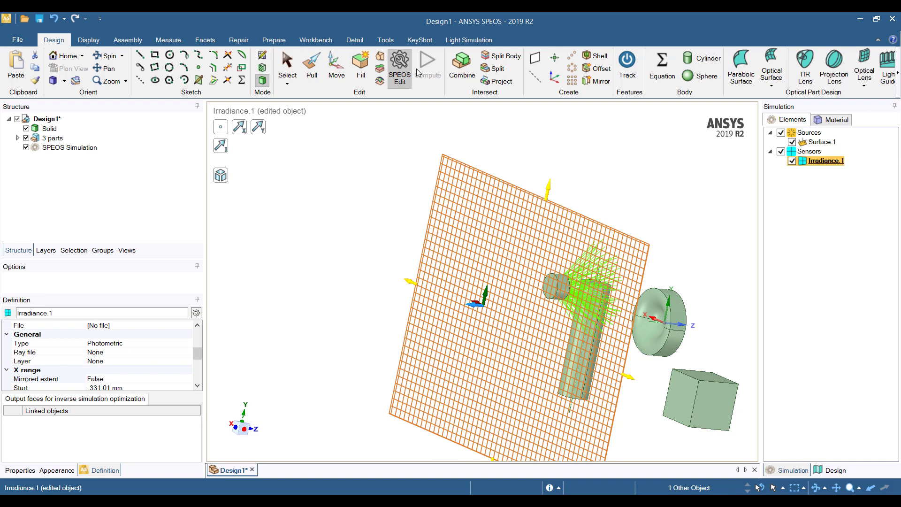
- Create a direct simulation and add the long cylinder, the mirror disc and the cube as its geometries
{"action": "left_click", "coordinate": [465, 40]}
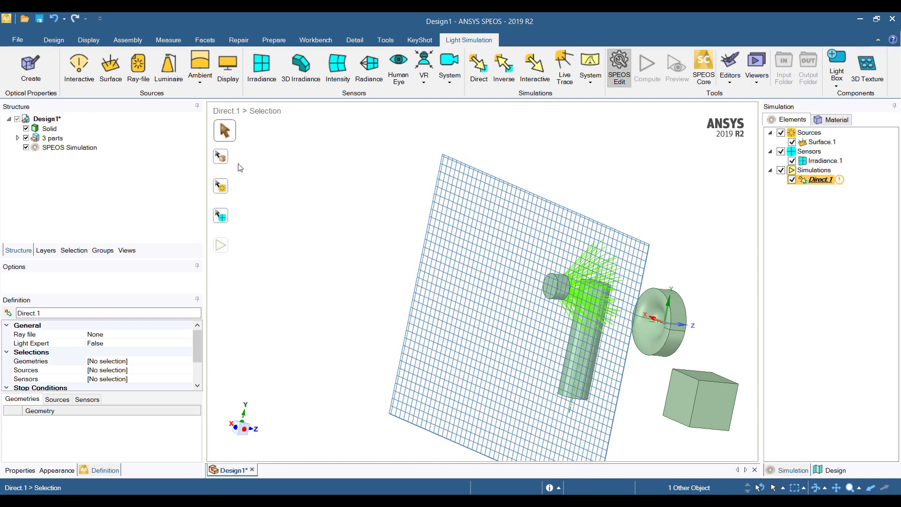
{"action": "left_click", "coordinate": [224, 159]}
{"action": "middle_click_drag", "start_coordinate": [677, 323], "coordinate": [545, 291]}
{"action": "left_click", "coordinate": [540, 301]}
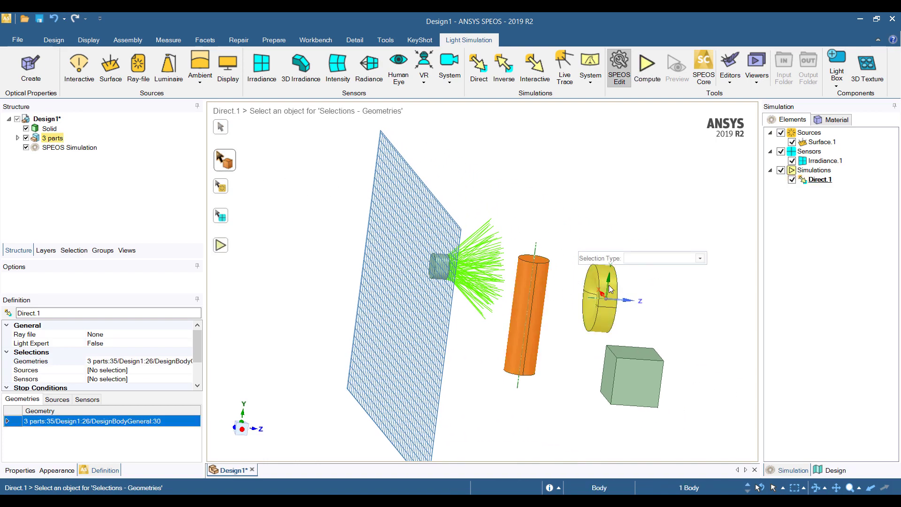
{"action": "left_click", "coordinate": [609, 285], "text": "ctrl"}
{"action": "left_click", "coordinate": [634, 386], "text": "ctrl"}
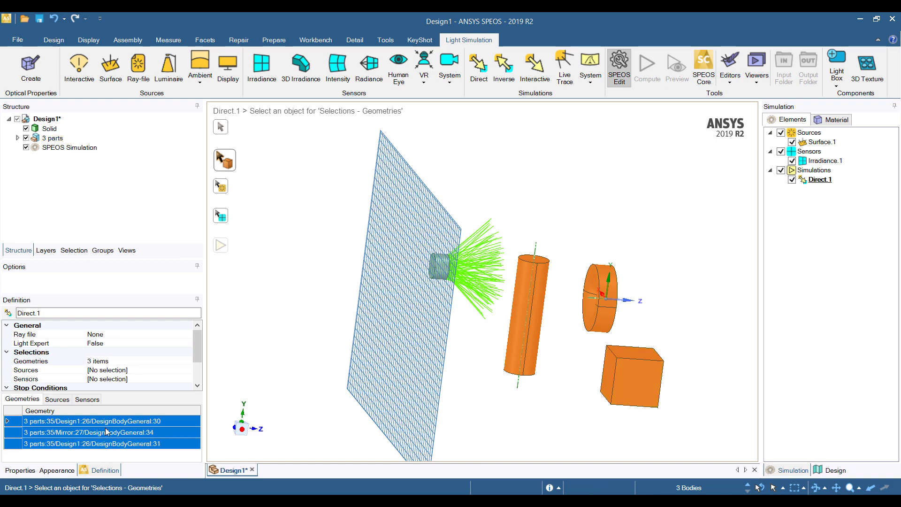
- Add the surface source and the irradiance sensor to the direct simulation's selections
{"action": "left_click", "coordinate": [221, 186]}
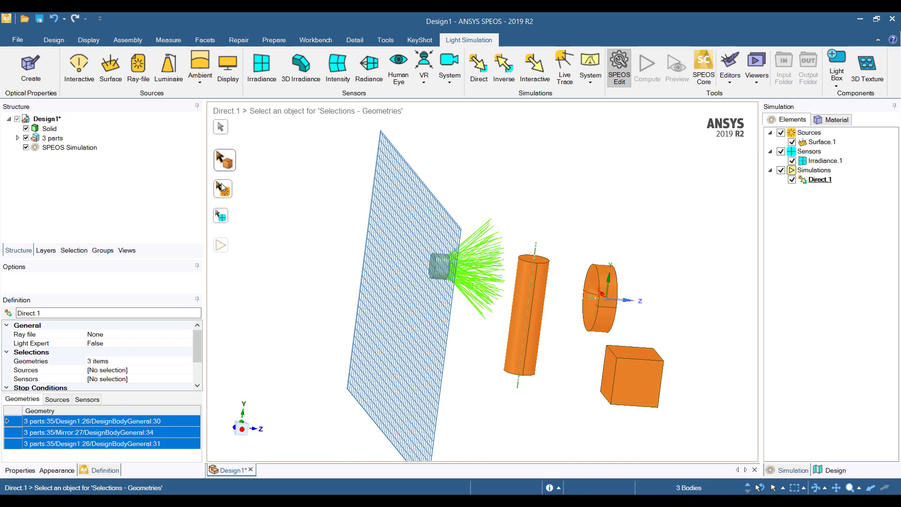
{"action": "left_click", "coordinate": [487, 263]}
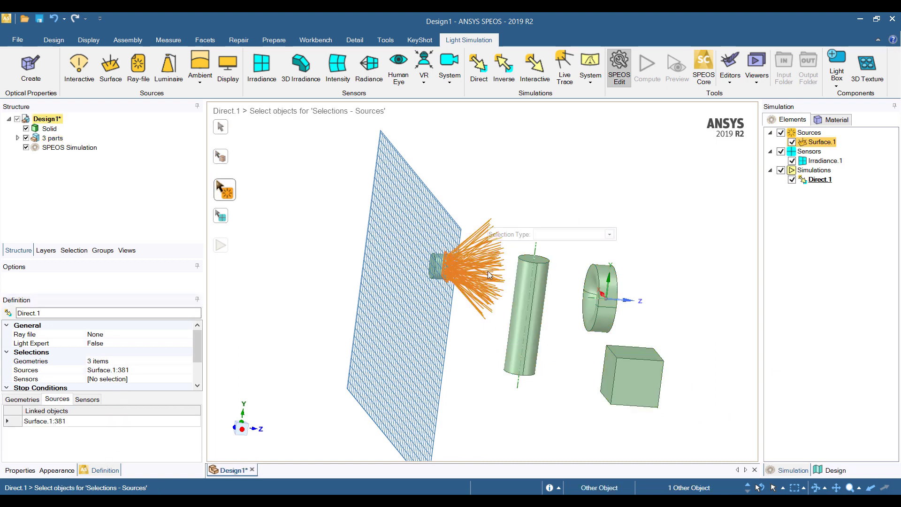
{"action": "left_click", "coordinate": [227, 220]}
{"action": "left_click", "coordinate": [381, 204]}
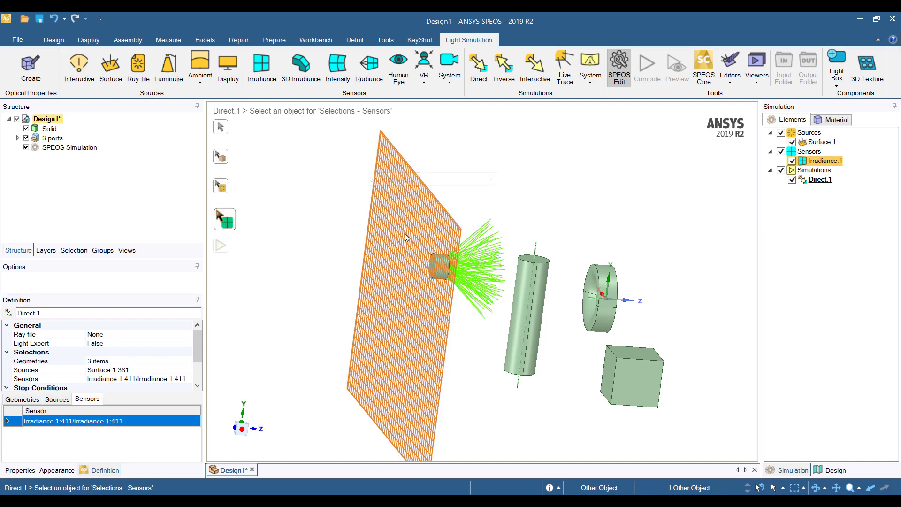
{"action": "left_click", "coordinate": [817, 180]}
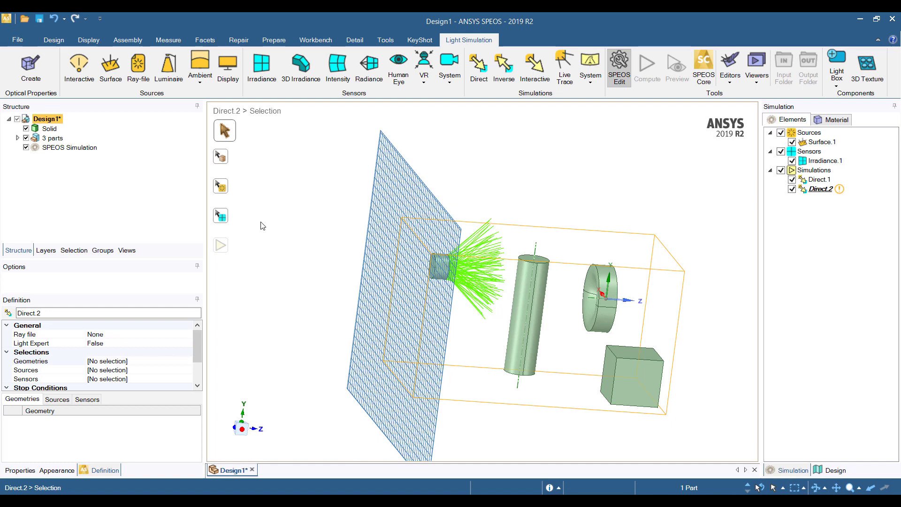
- Delete the extra direct simulation Direct.2
{"action": "right_click", "coordinate": [806, 190]}
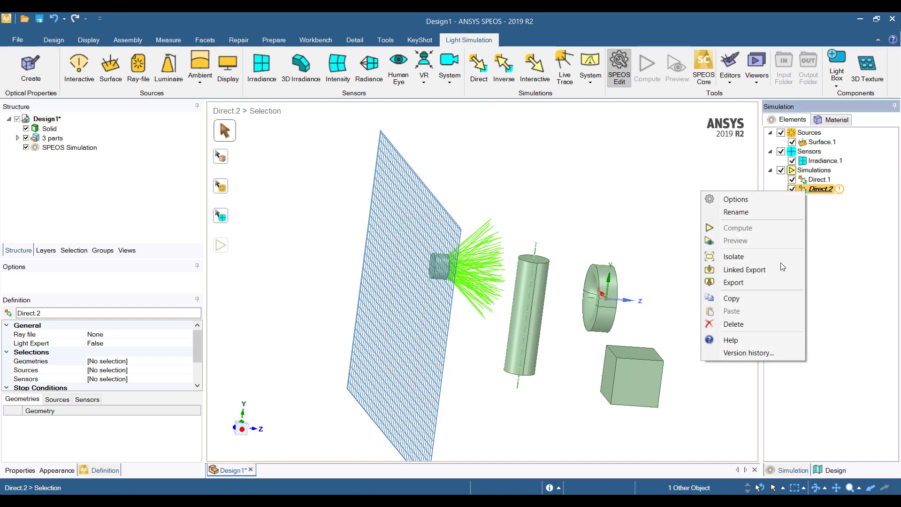
{"action": "left_click", "coordinate": [758, 325]}
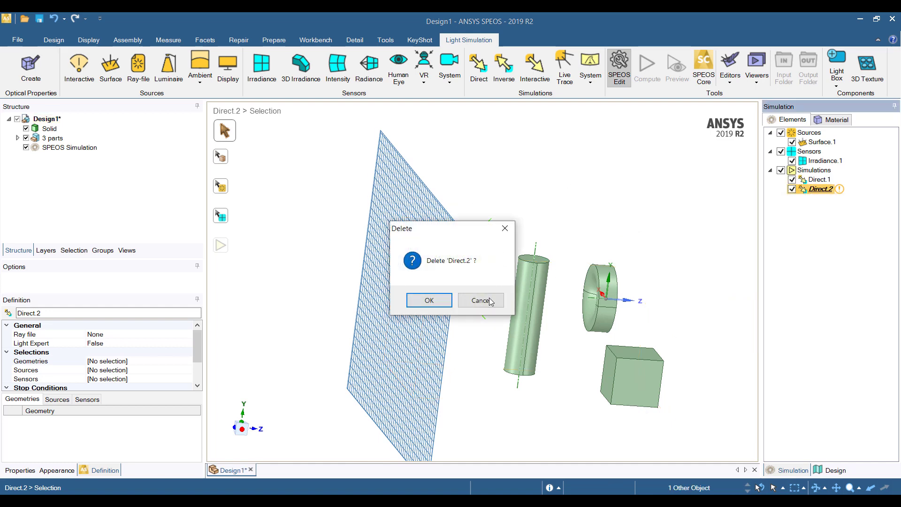
{"action": "left_click", "coordinate": [431, 300]}
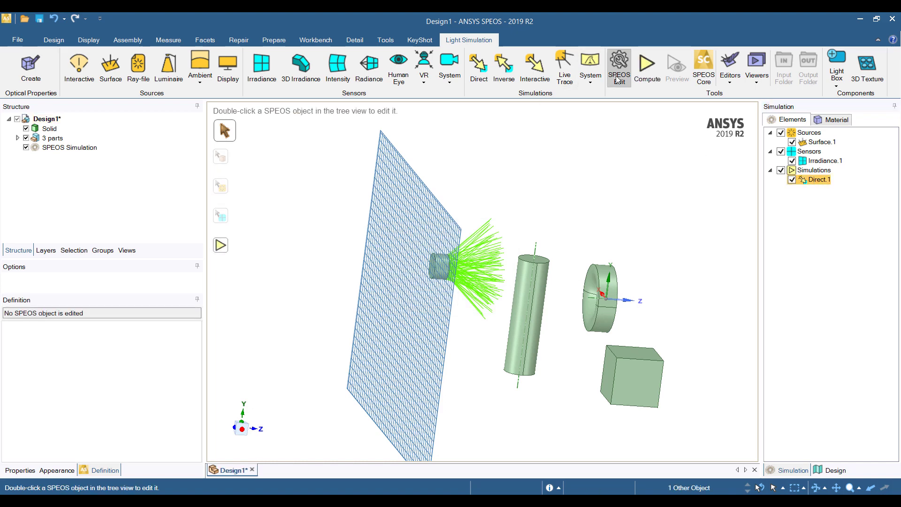
- Save the design as Design1.scdoc in the Basic folder and try to compute the direct simulation
{"action": "left_click", "coordinate": [651, 68]}
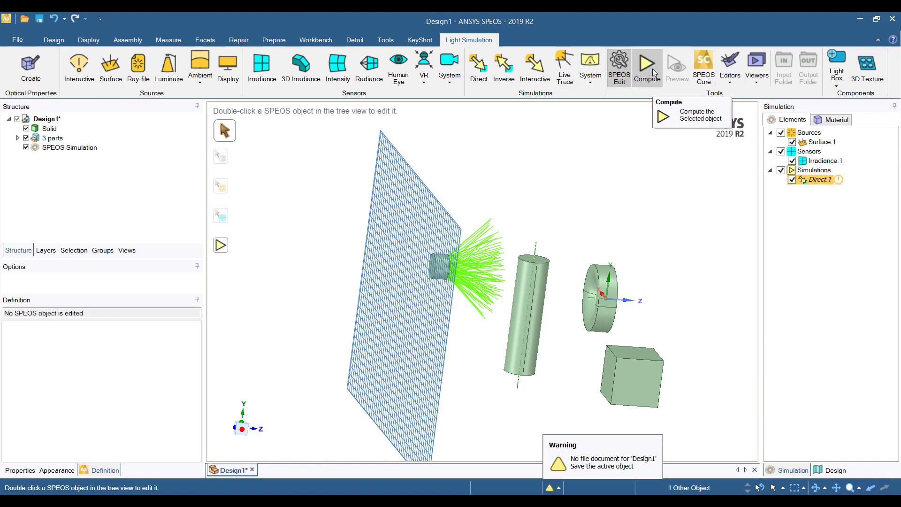
{"action": "key", "text": "ctrl+s"}
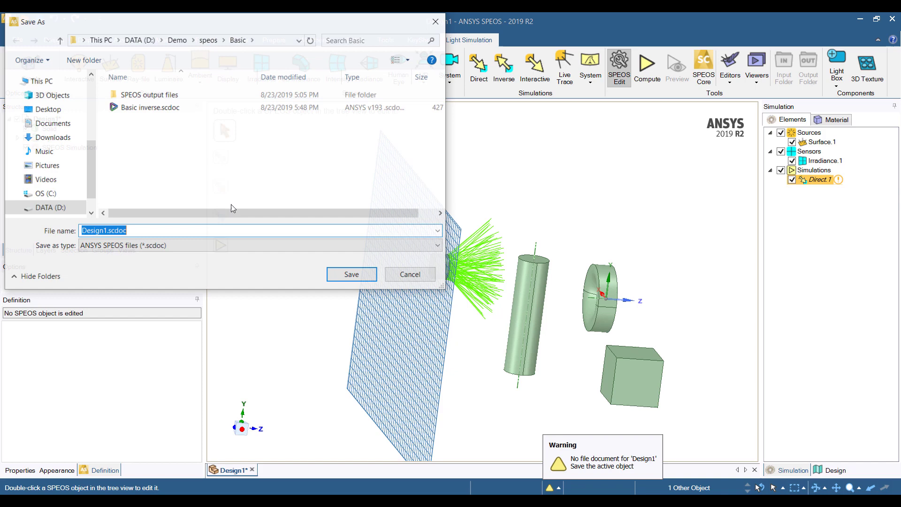
{"action": "left_click", "coordinate": [335, 275]}
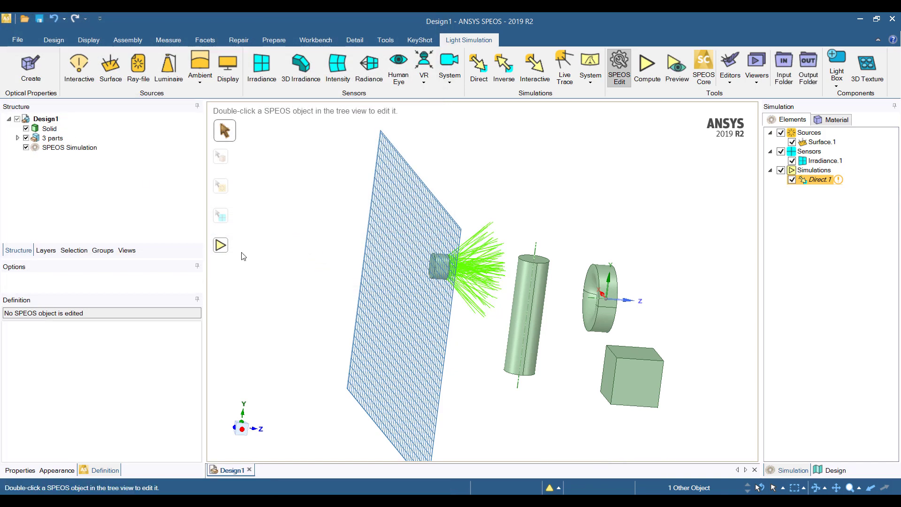
{"action": "left_click", "coordinate": [223, 248]}
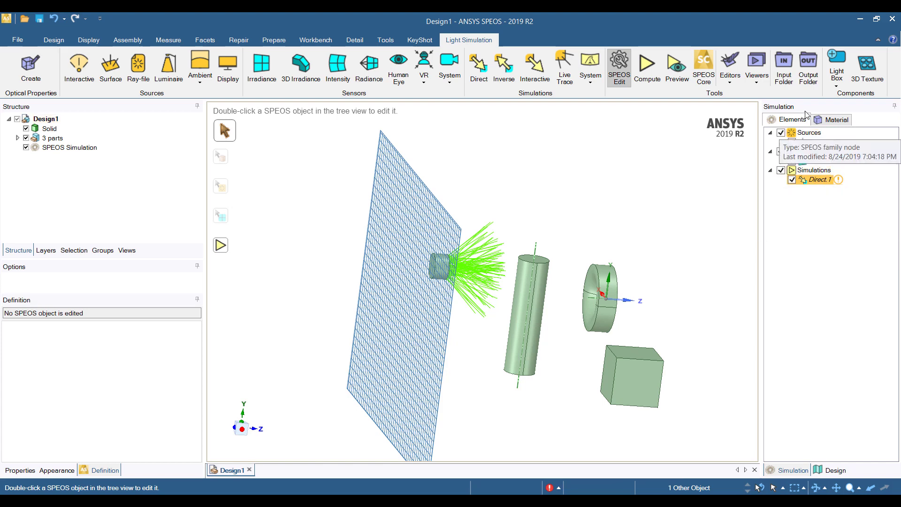
- Examine the direct simulation's error, its selections, and which body each of the three materials is assigned to
{"action": "mouse_move", "coordinate": [839, 182]}
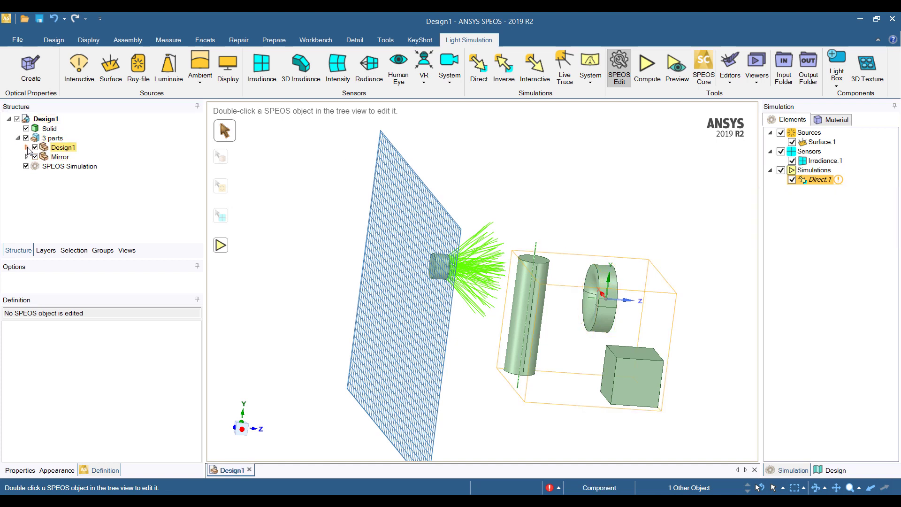
{"action": "left_click", "coordinate": [26, 148]}
{"action": "left_click", "coordinate": [26, 175]}
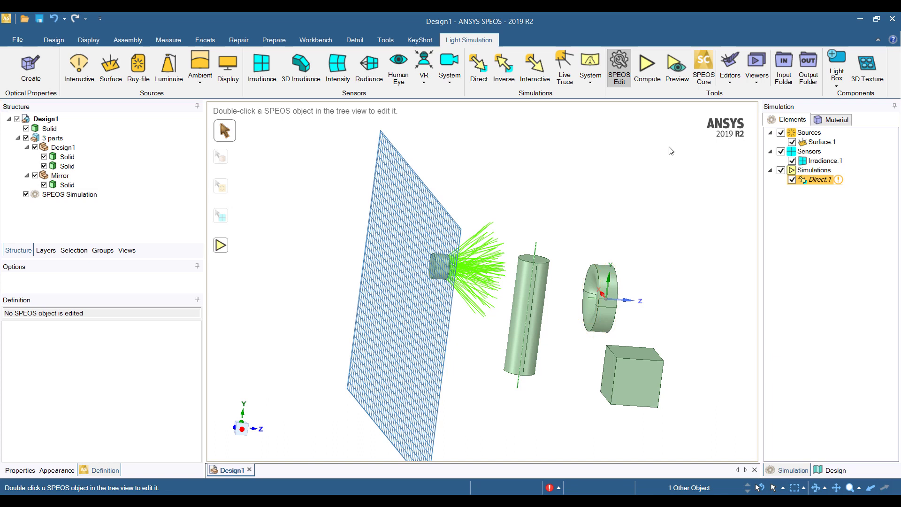
{"action": "left_click", "coordinate": [835, 121]}
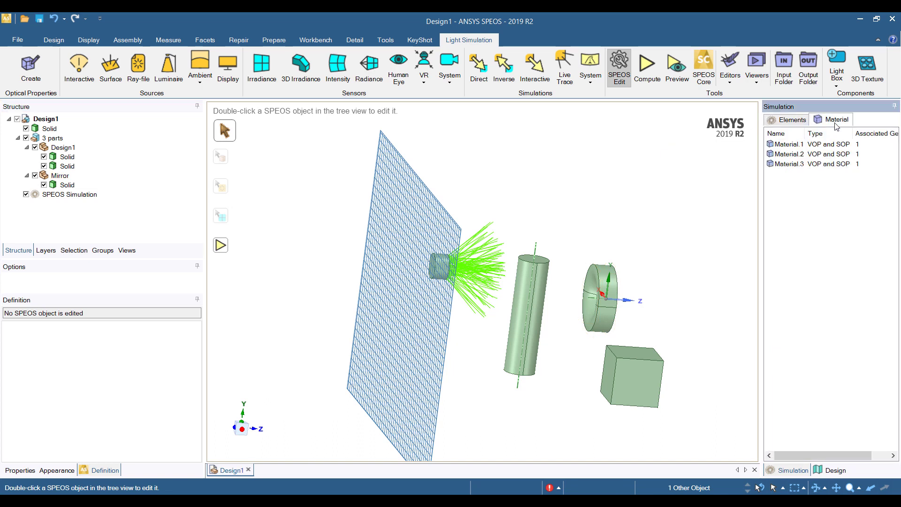
{"action": "left_click", "coordinate": [814, 148]}
{"action": "double_click", "coordinate": [800, 148]}
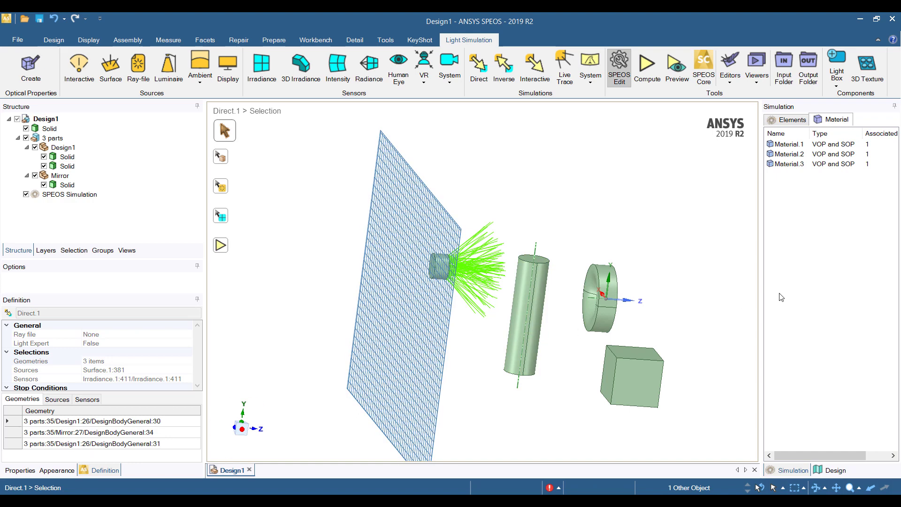
{"action": "key", "text": "Escape"}
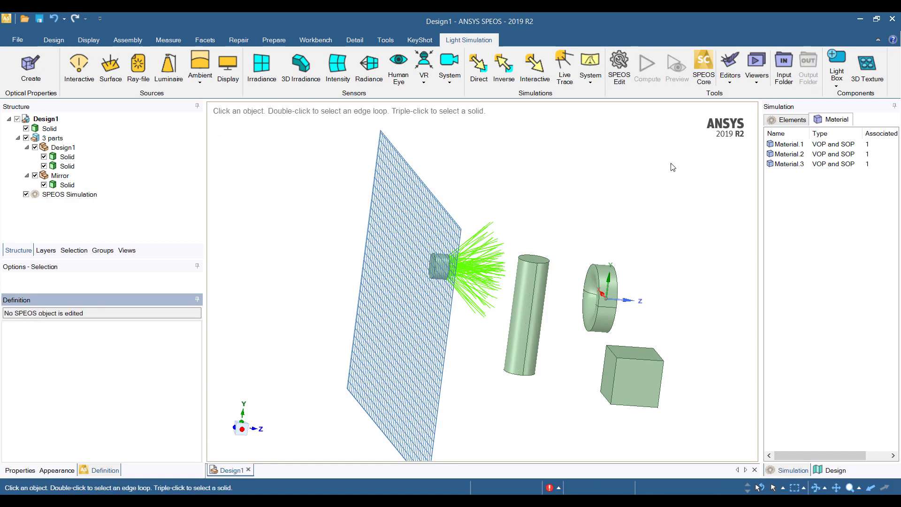
{"action": "double_click", "coordinate": [789, 144]}
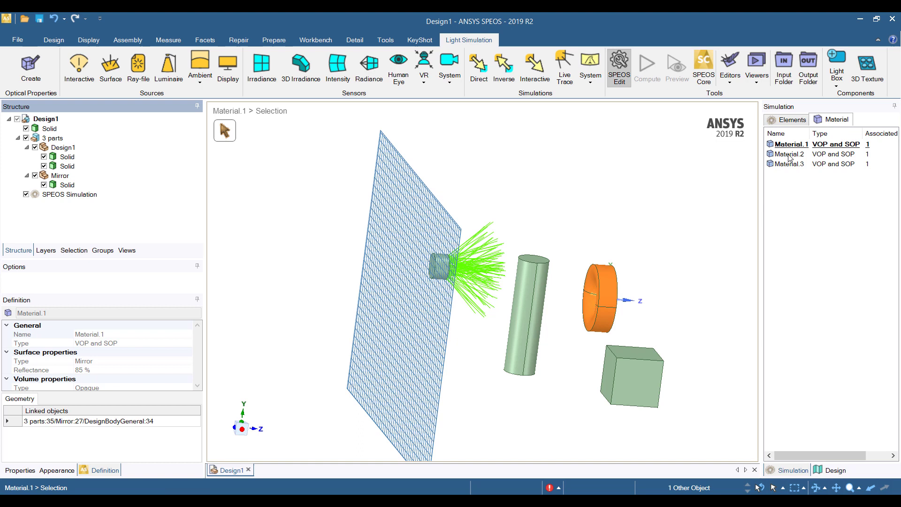
{"action": "double_click", "coordinate": [791, 155]}
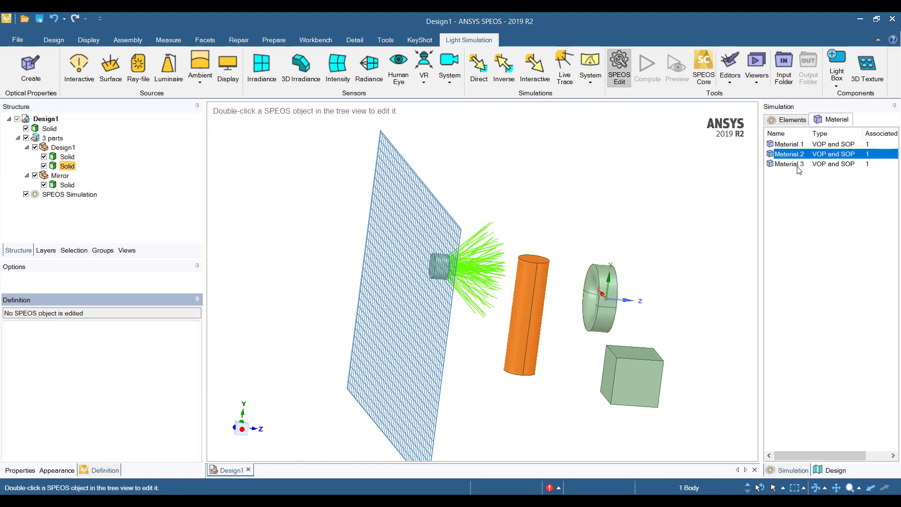
{"action": "double_click", "coordinate": [798, 165]}
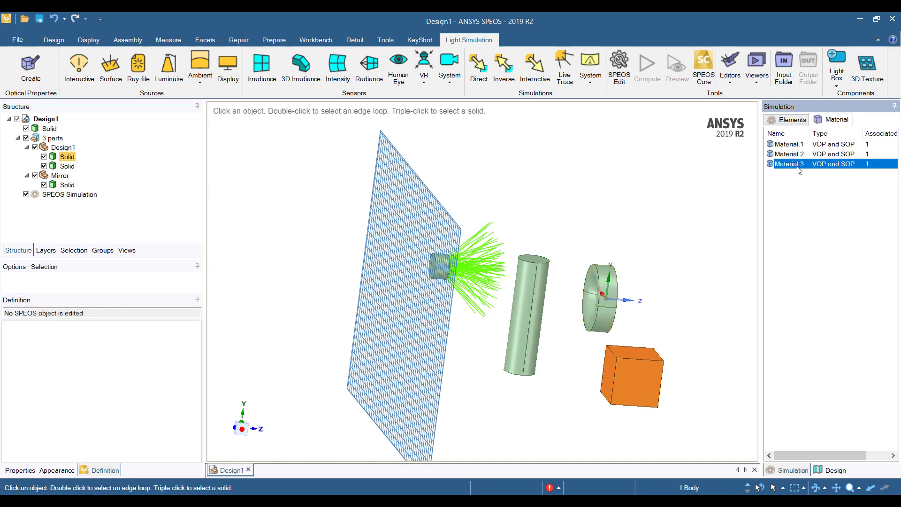
{"action": "left_click", "coordinate": [790, 120]}
{"action": "left_click", "coordinate": [802, 142]}
{"action": "double_click", "coordinate": [818, 179]}
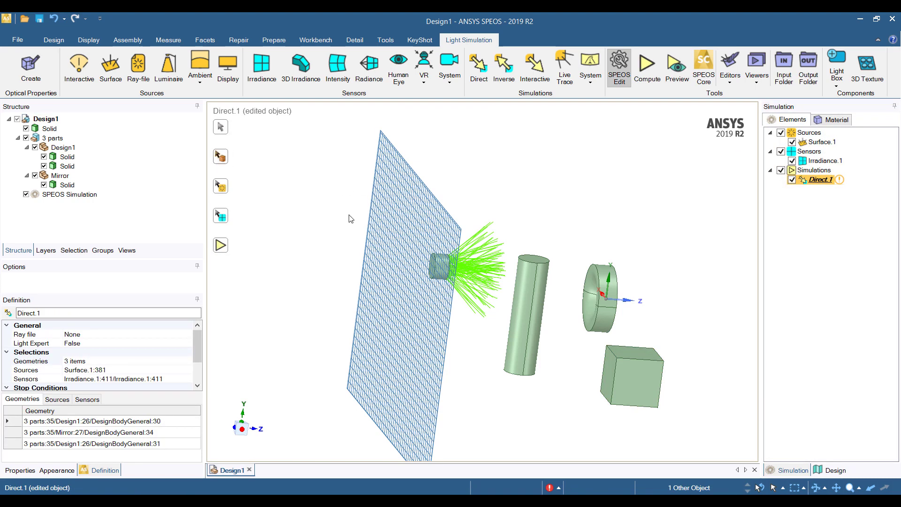
- Assign the 110-1.scattering library material, Material.3, to the small emitting cylinder in addition to the cube
{"action": "left_click", "coordinate": [832, 119]}
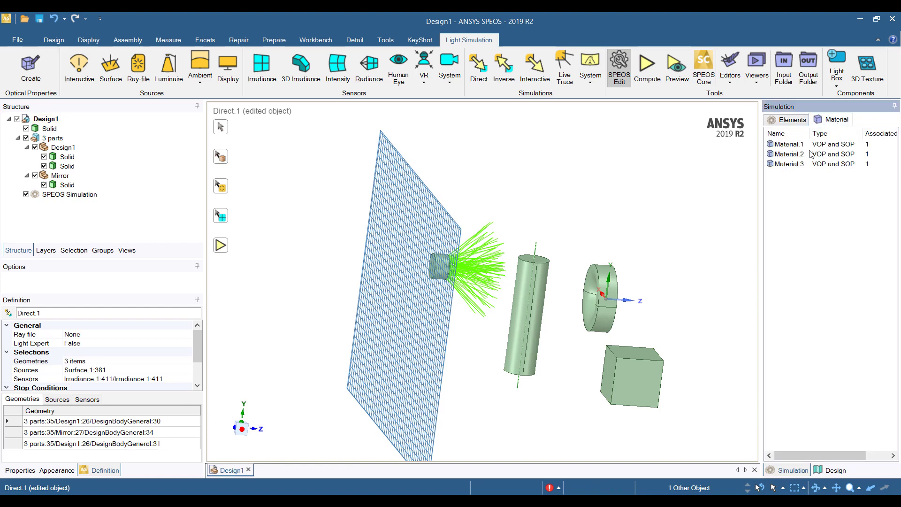
{"action": "left_click", "coordinate": [789, 164]}
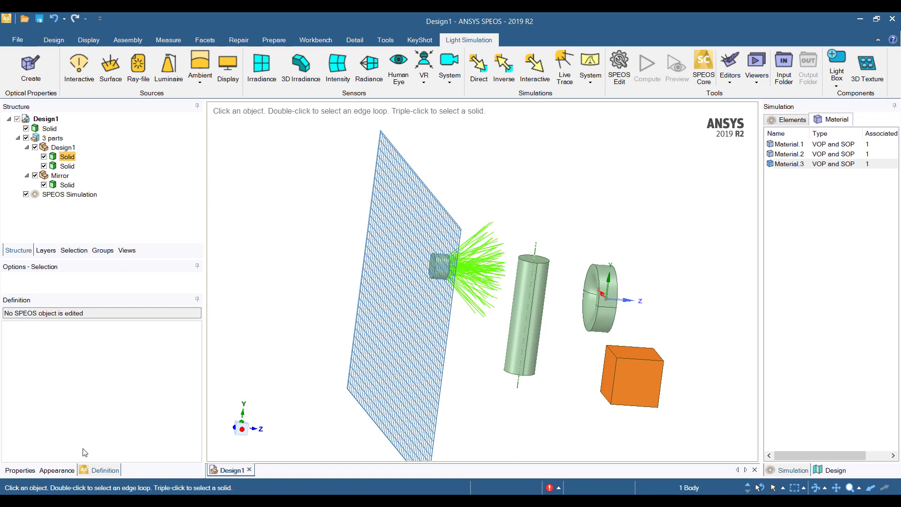
{"action": "double_click", "coordinate": [797, 167]}
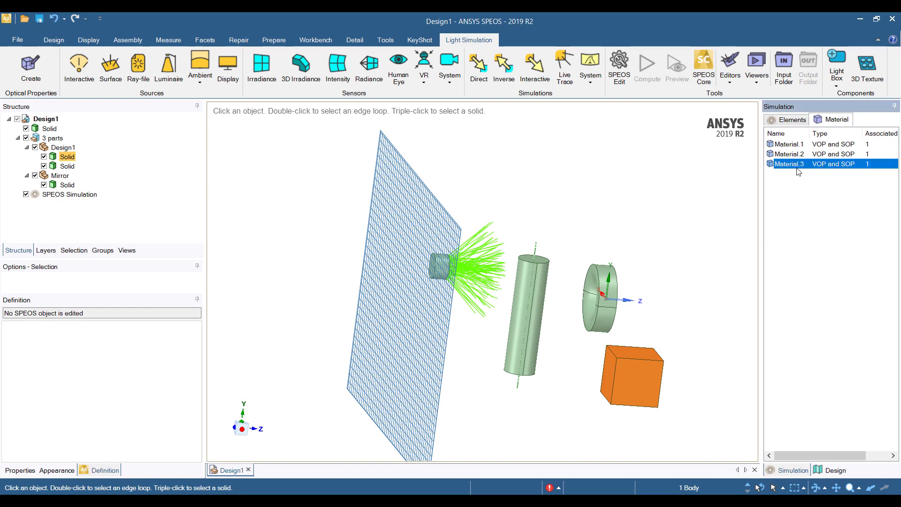
{"action": "left_click", "coordinate": [442, 268]}
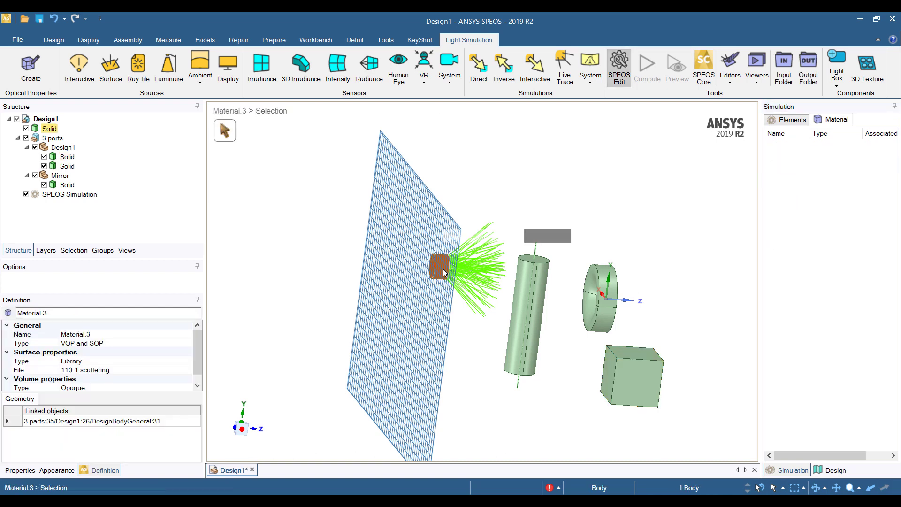
{"action": "left_click", "coordinate": [629, 370]}
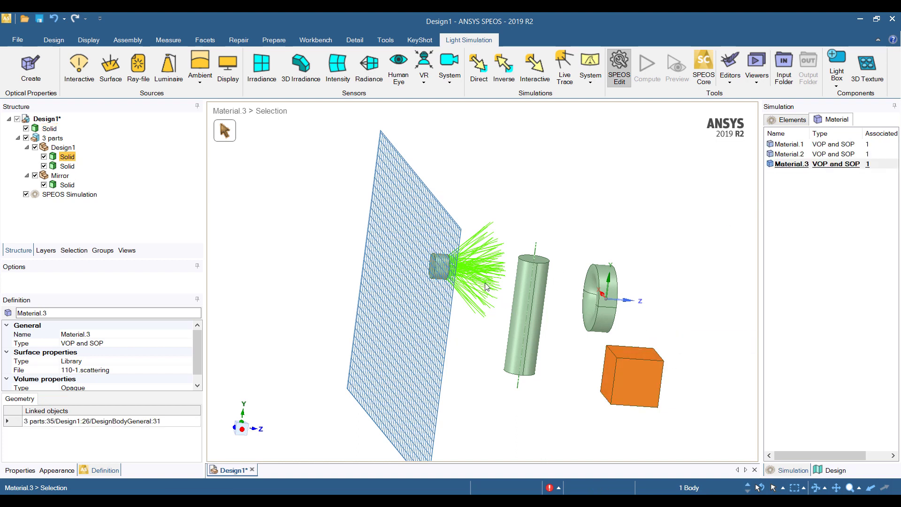
{"action": "left_click", "coordinate": [442, 276]}
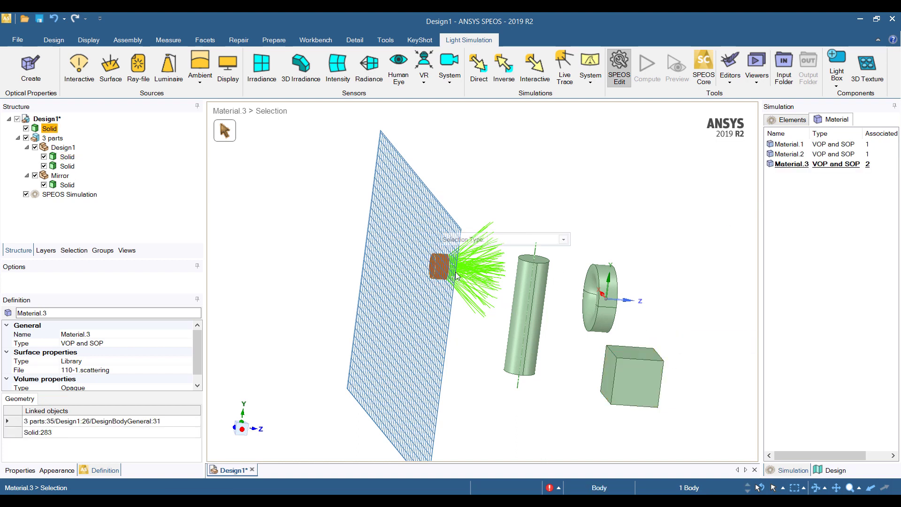
- Compute the direct simulation Direct.1 and view the resulting irradiance map on the sensor face-on
{"action": "left_click", "coordinate": [791, 120]}
{"action": "double_click", "coordinate": [818, 178]}
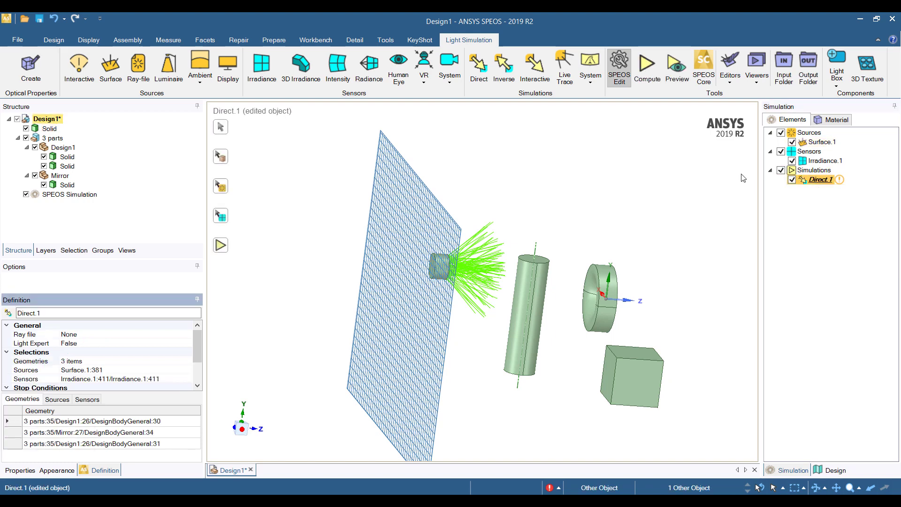
{"action": "left_click", "coordinate": [642, 81]}
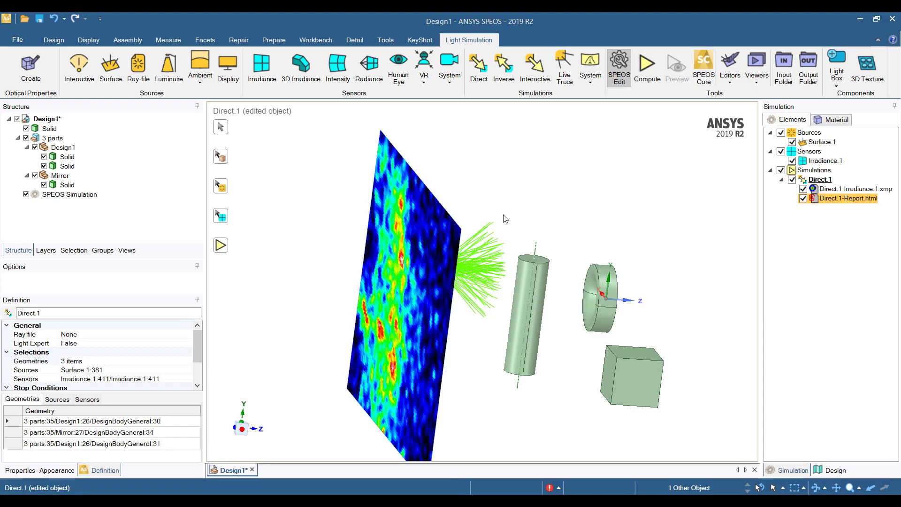
{"action": "mouse_move", "coordinate": [503, 216]}
{"action": "middle_mouse_down"}
{"action": "mouse_move", "coordinate": [608, 223]}
{"action": "mouse_move", "coordinate": [581, 215]}
{"action": "mouse_move", "coordinate": [612, 192]}
{"action": "mouse_move", "coordinate": [606, 170]}
{"action": "mouse_move", "coordinate": [605, 187]}
{"action": "mouse_move", "coordinate": [516, 215]}
{"action": "middle_mouse_up"}
{"action": "middle_click_drag", "start_coordinate": [563, 241], "coordinate": [581, 253]}
{"action": "middle_click_drag", "start_coordinate": [661, 254], "coordinate": [672, 258]}
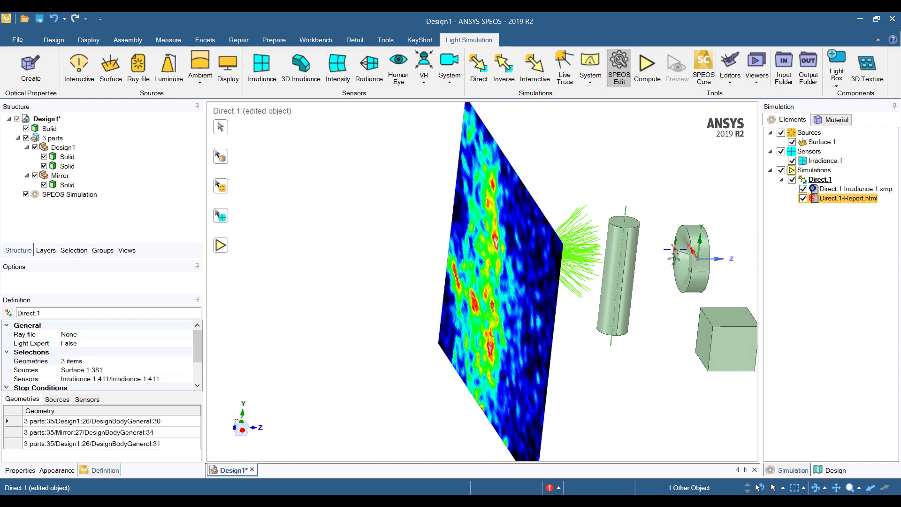
{"action": "middle_click_drag", "start_coordinate": [584, 262], "coordinate": [690, 291]}
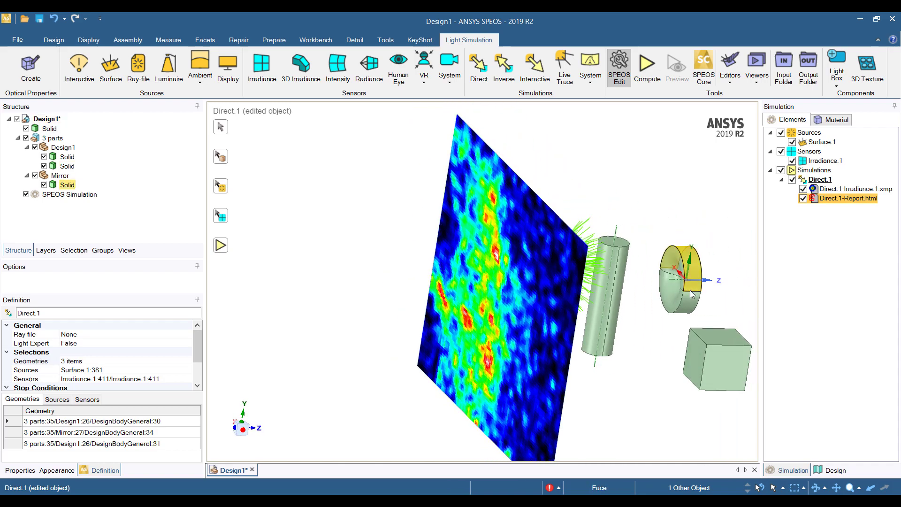
{"action": "key", "text": "v"}
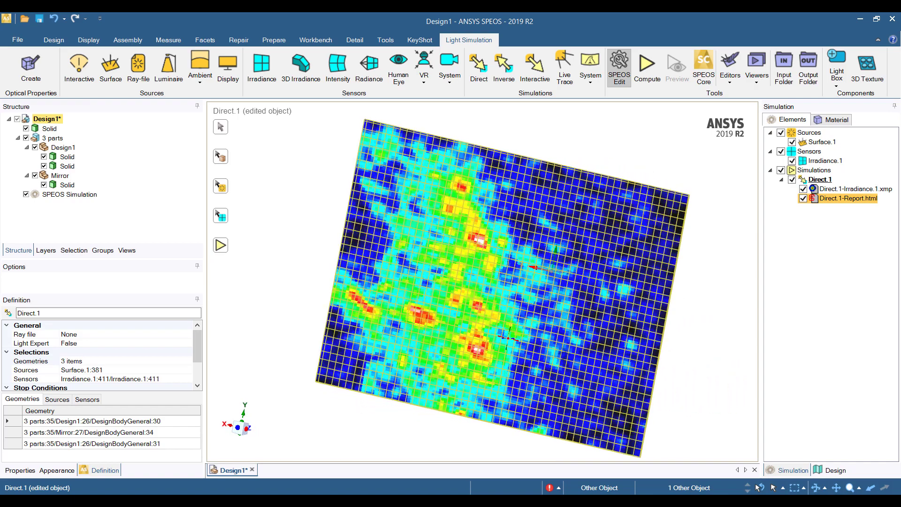
{"action": "middle_click_drag", "start_coordinate": [577, 323], "coordinate": [591, 312]}
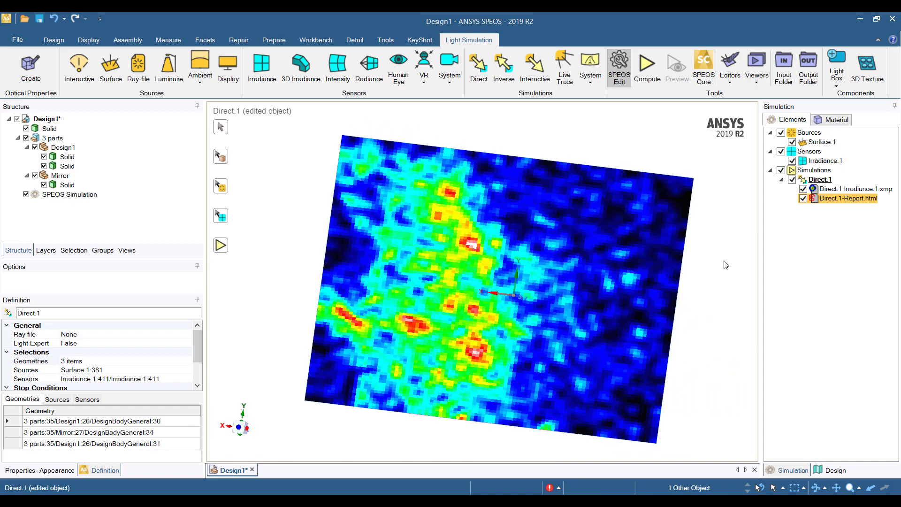
- Set the number of rays in the direct simulation's stop conditions to 1e+6
{"action": "left_click", "coordinate": [821, 181]}
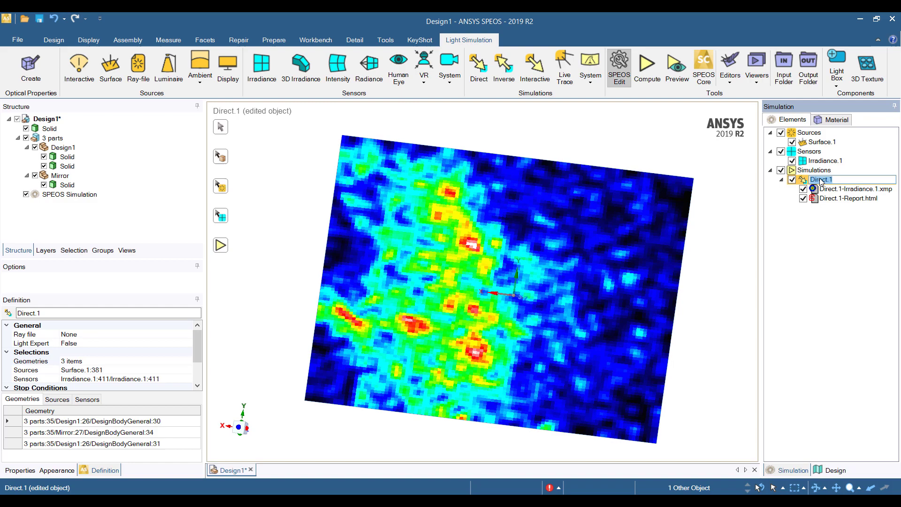
{"action": "left_click_drag", "start_coordinate": [200, 352], "coordinate": [197, 378]}
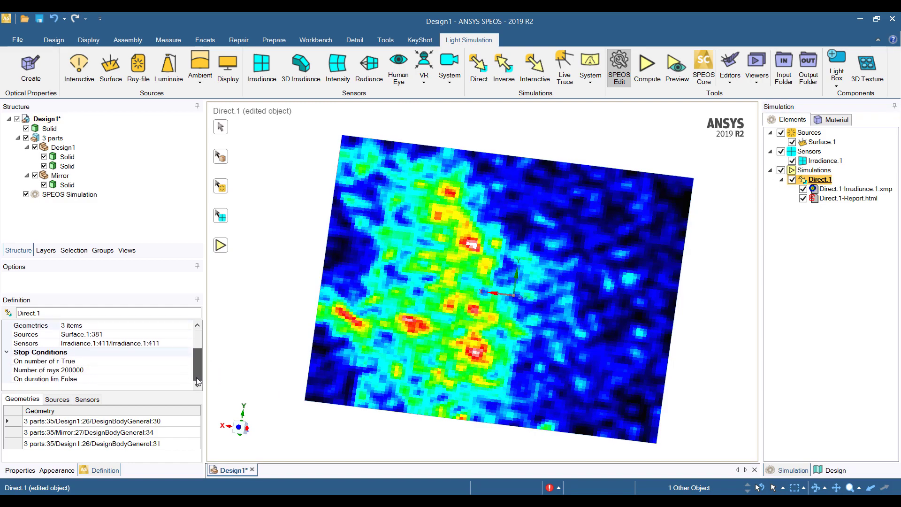
{"action": "left_click", "coordinate": [139, 370]}
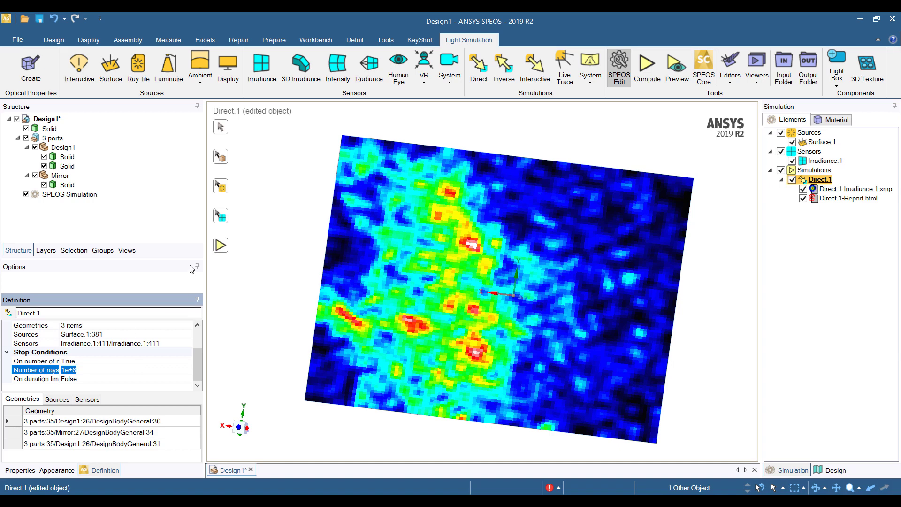
- Recompute the direct simulation Direct.1 with the new ray count and view the updated irradiance map on the sensor
{"action": "left_click", "coordinate": [220, 245]}
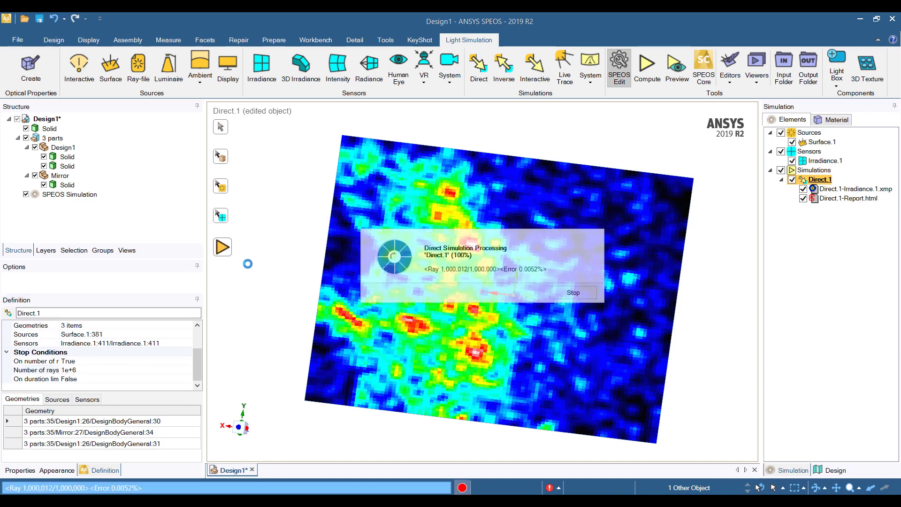
{"action": "middle_click_drag", "start_coordinate": [448, 253], "coordinate": [516, 251]}
{"action": "middle_click_drag", "start_coordinate": [548, 284], "coordinate": [644, 324]}
{"action": "key", "text": "Escape"}
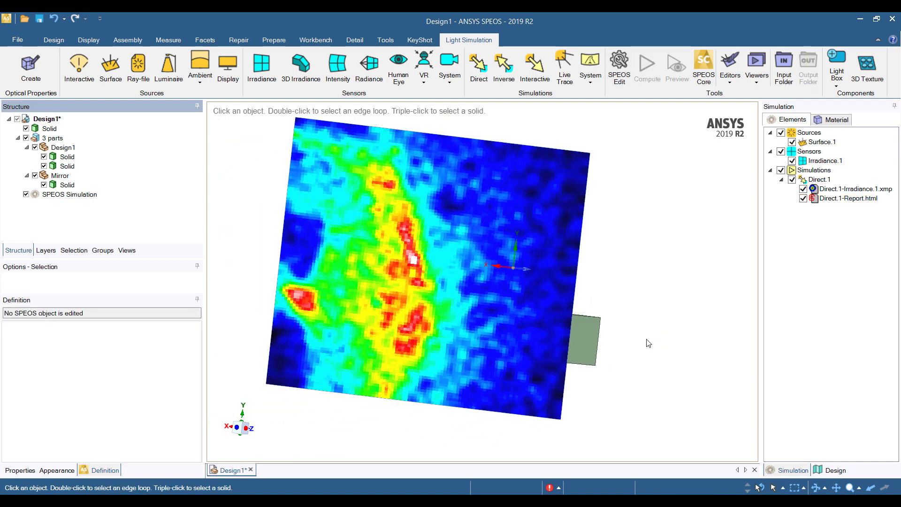
- Set Light Expert to True in the general settings of the direct simulation Direct.1
{"action": "left_click", "coordinate": [810, 179]}
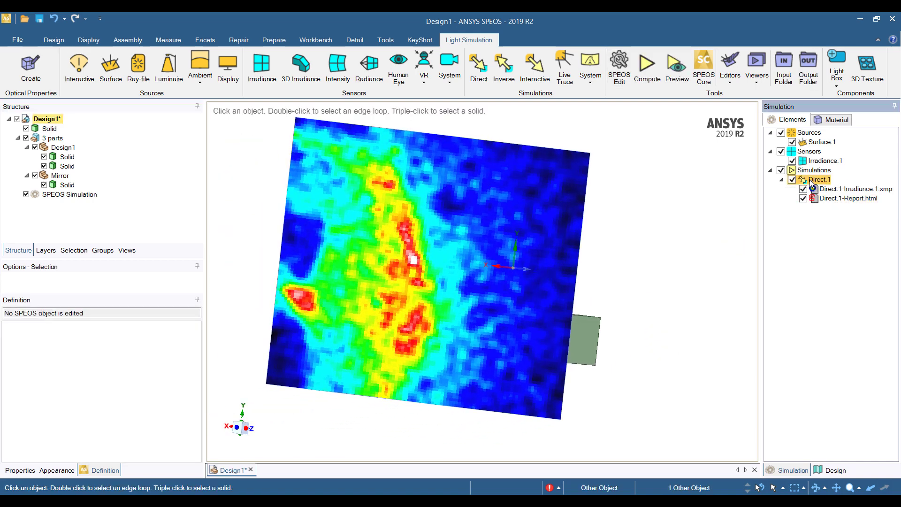
{"action": "double_click", "coordinate": [815, 181]}
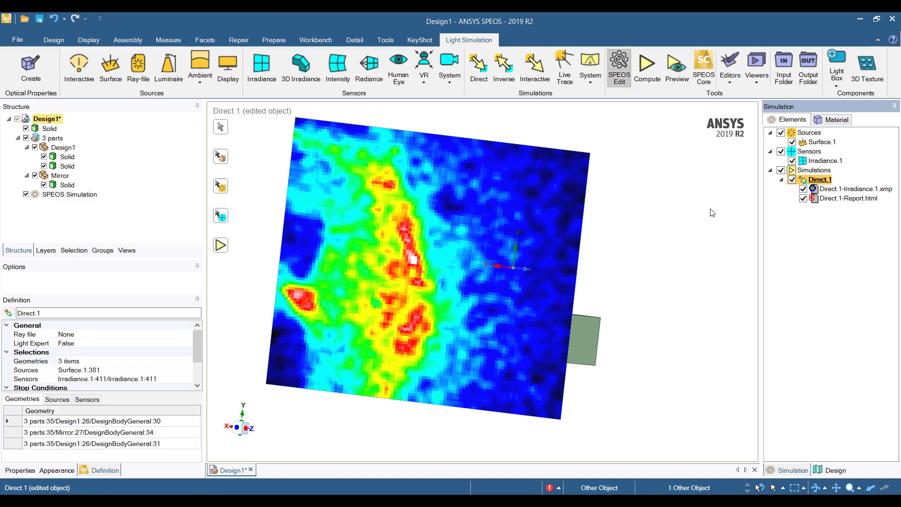
{"action": "left_click", "coordinate": [176, 342]}
{"action": "left_click", "coordinate": [187, 343]}
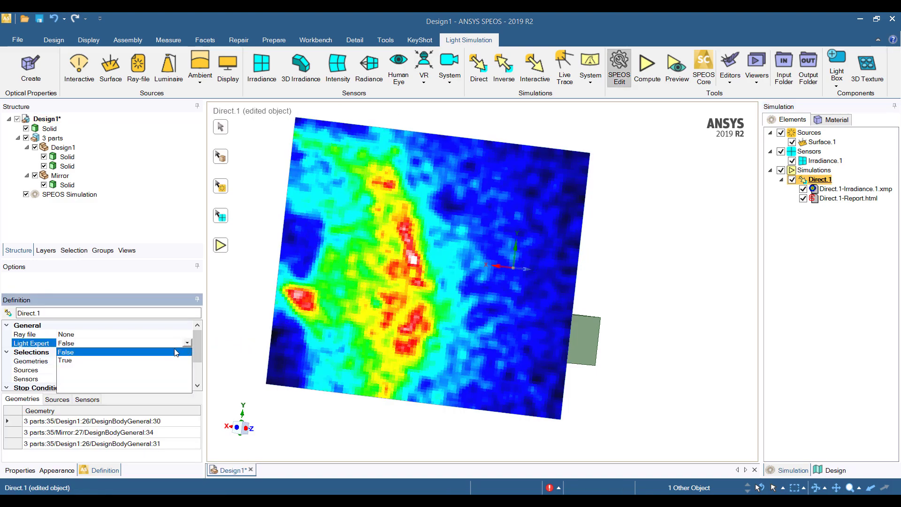
{"action": "left_click", "coordinate": [139, 360]}
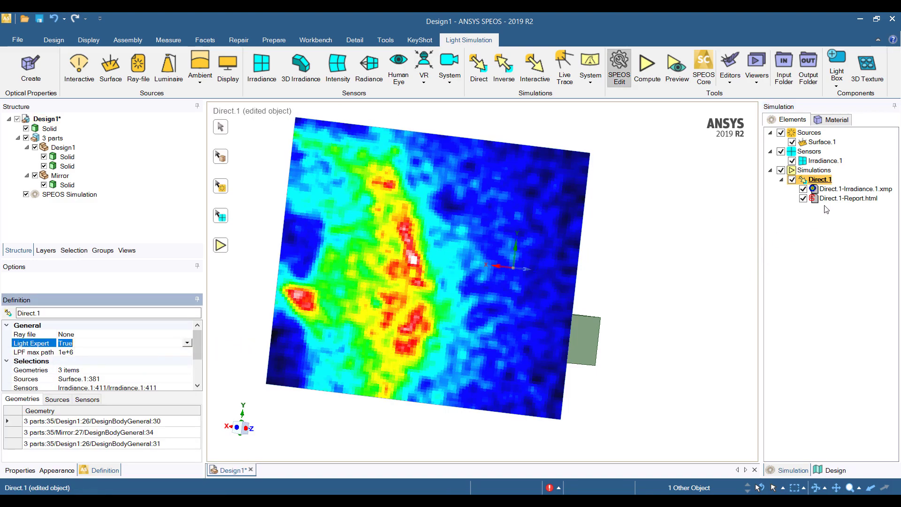
- Activate LXP for the sensor Irradiance.1 in Direct.1 and compute the simulation again
{"action": "left_click", "coordinate": [87, 399]}
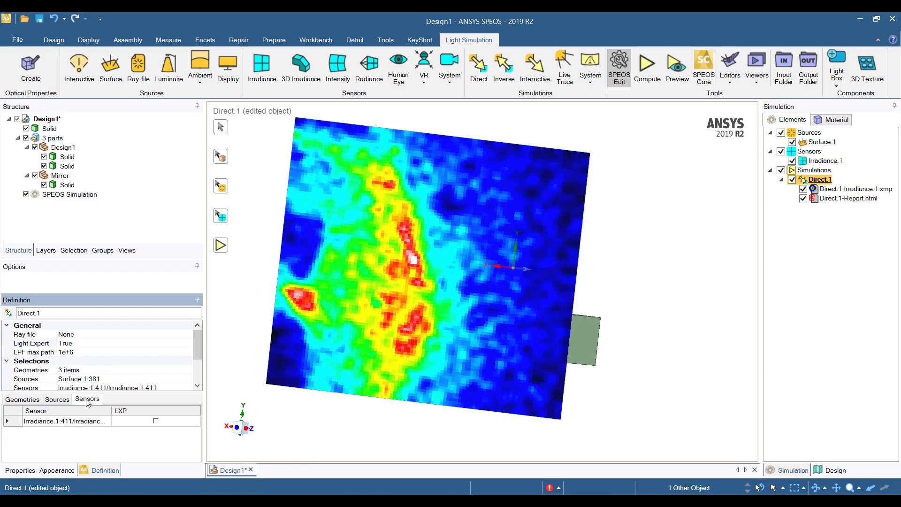
{"action": "left_click", "coordinate": [156, 421]}
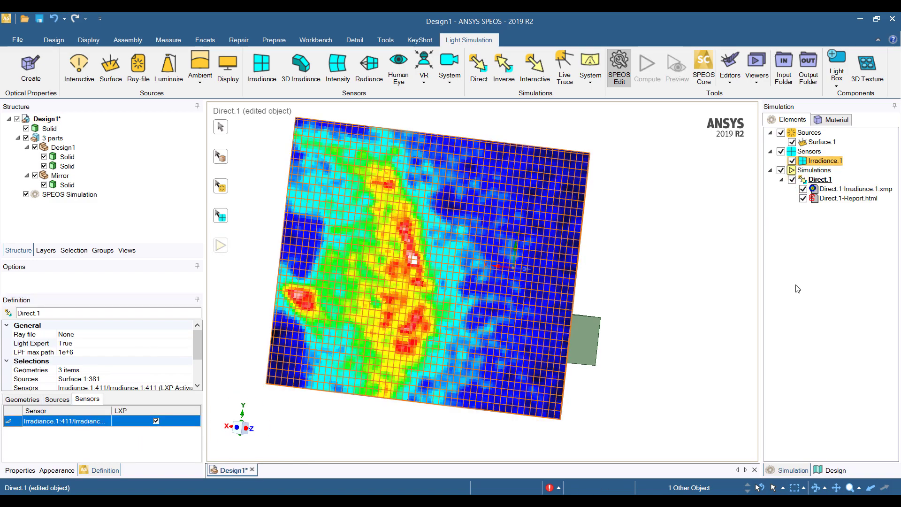
{"action": "left_click", "coordinate": [819, 179]}
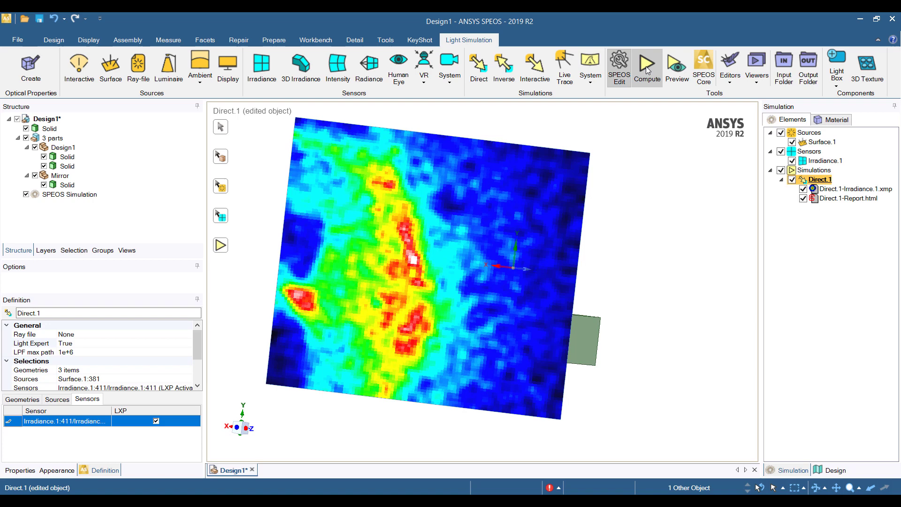
{"action": "left_click", "coordinate": [646, 69]}
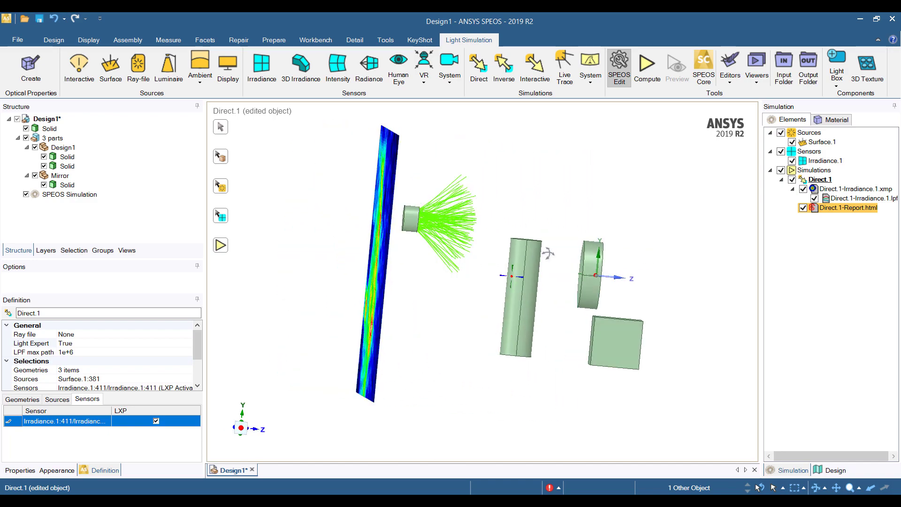
- Open the Direct.1-Irradiance.1.lpf result, show a rectangular measurement area on the extended map, and shift it to display its rays in the model
{"action": "double_click", "coordinate": [865, 200]}
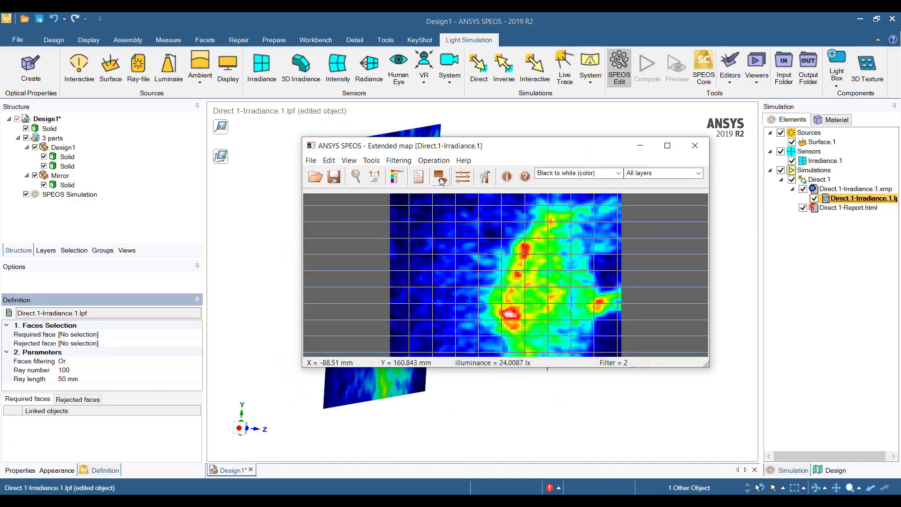
{"action": "left_click", "coordinate": [440, 178]}
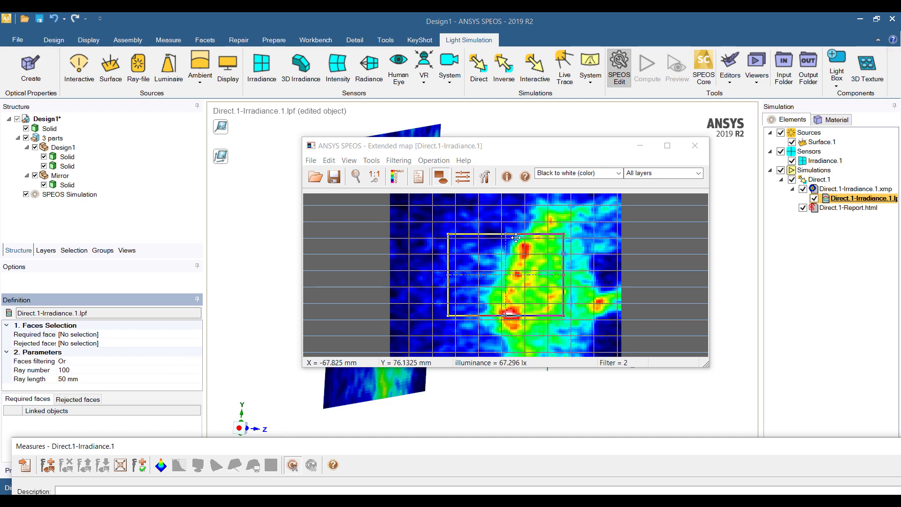
{"action": "mouse_move", "coordinate": [511, 233]}
{"action": "middle_mouse_down"}
{"action": "mouse_move", "coordinate": [528, 220]}
{"action": "mouse_move", "coordinate": [518, 224]}
{"action": "middle_mouse_up"}
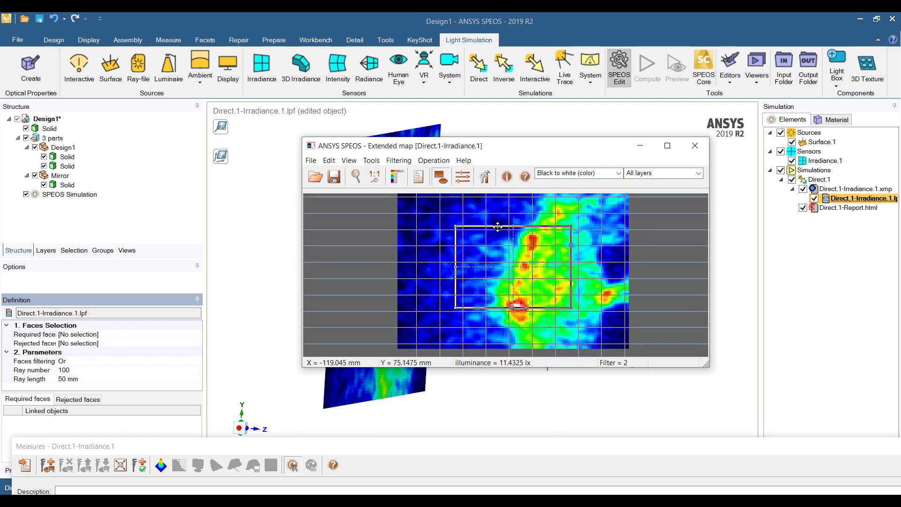
{"action": "left_click_drag", "start_coordinate": [496, 224], "coordinate": [499, 199]}
{"action": "left_click_drag", "start_coordinate": [539, 138], "coordinate": [770, 171]}
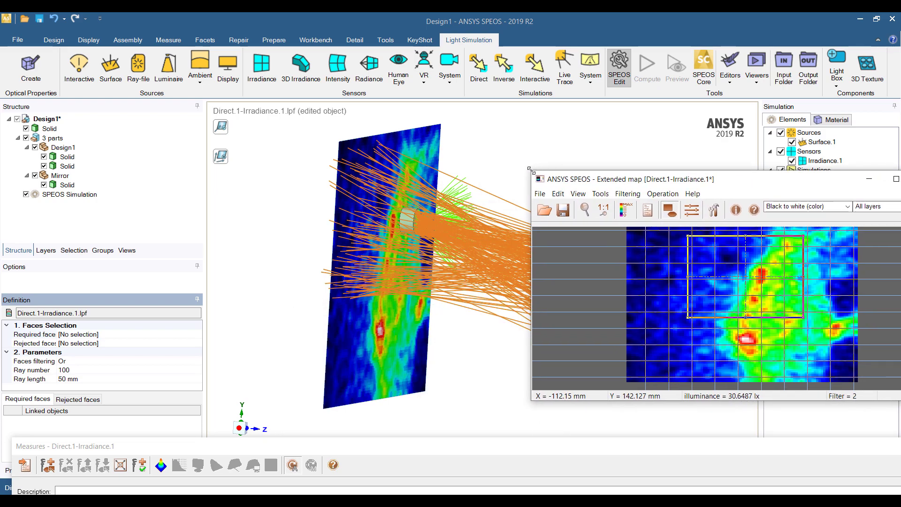
- Shrink the measurement area tightly around the map's brightest lower hotspot and examine the rays reaching it in the 3D model
{"action": "left_click_drag", "start_coordinate": [532, 172], "coordinate": [639, 220]}
{"action": "left_click_drag", "start_coordinate": [719, 228], "coordinate": [692, 207]}
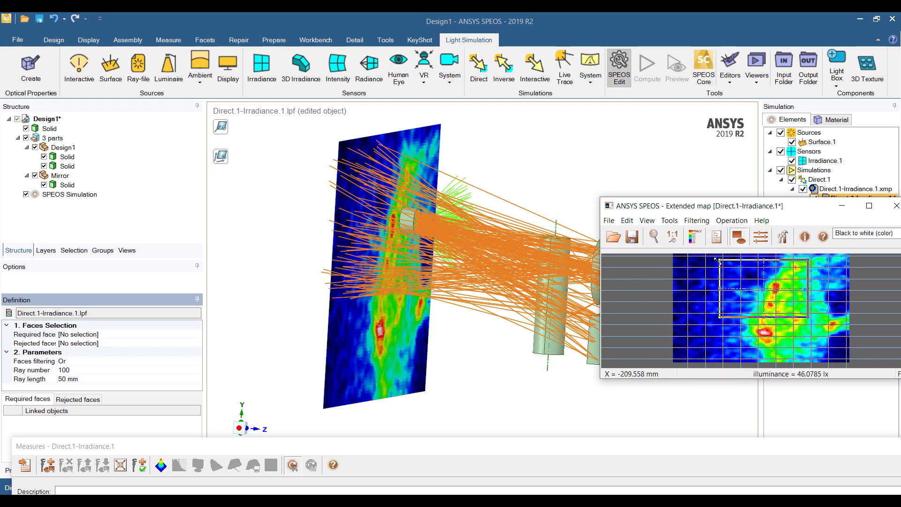
{"action": "left_click_drag", "start_coordinate": [722, 261], "coordinate": [765, 330]}
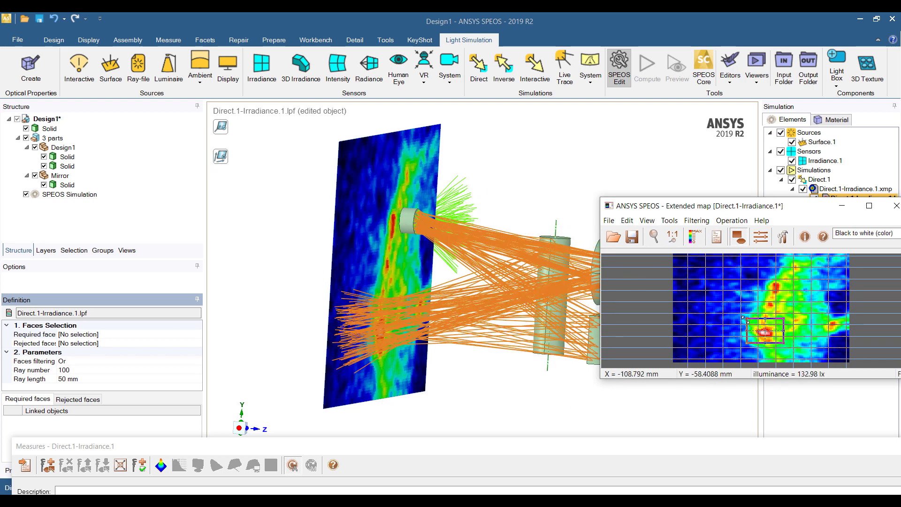
{"action": "left_click_drag", "start_coordinate": [746, 318], "coordinate": [754, 325]}
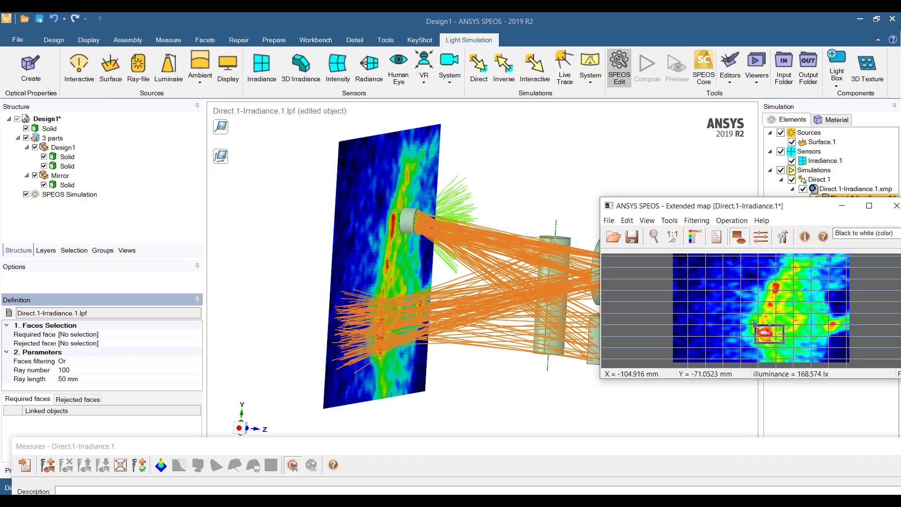
{"action": "middle_click_drag", "start_coordinate": [560, 254], "coordinate": [331, 240]}
{"action": "middle_click_drag", "start_coordinate": [464, 243], "coordinate": [469, 304]}
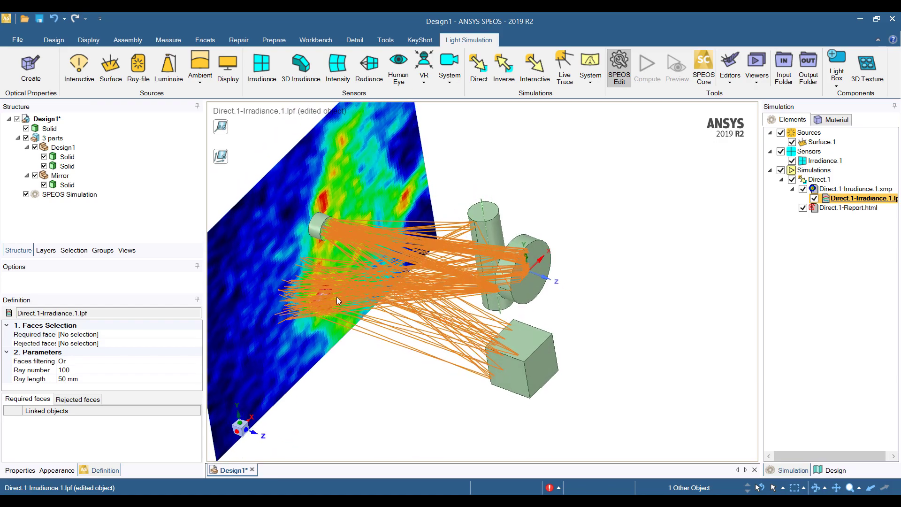
{"action": "middle_click_drag", "start_coordinate": [336, 296], "coordinate": [308, 288]}
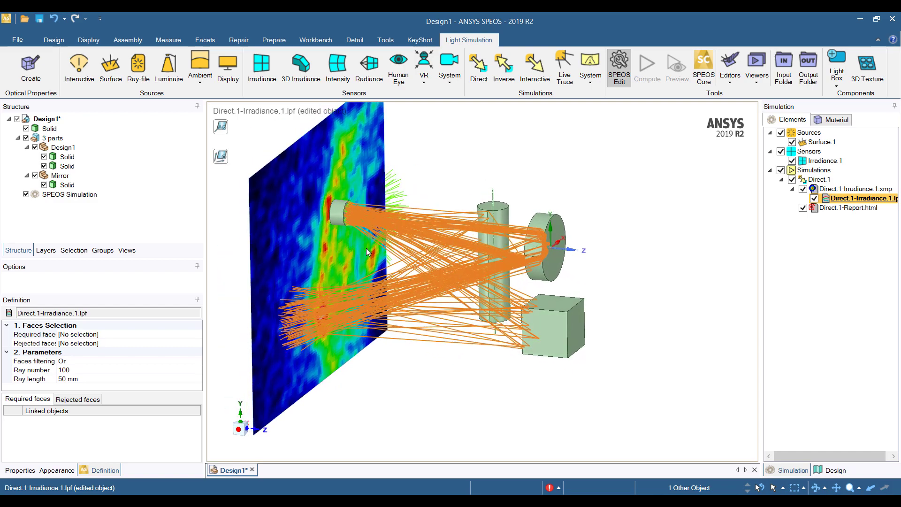
- Bring back the extended map and fit the measurement area over the small isolated hotspot near the map's right edge
{"action": "key", "text": "alt+Tab"}
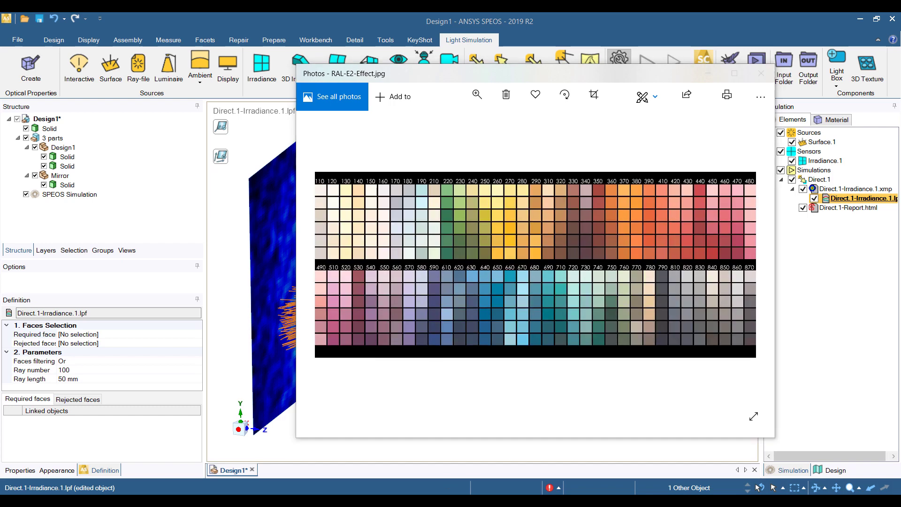
{"action": "left_click", "coordinate": [425, 471]}
{"action": "left_click", "coordinate": [264, 230]}
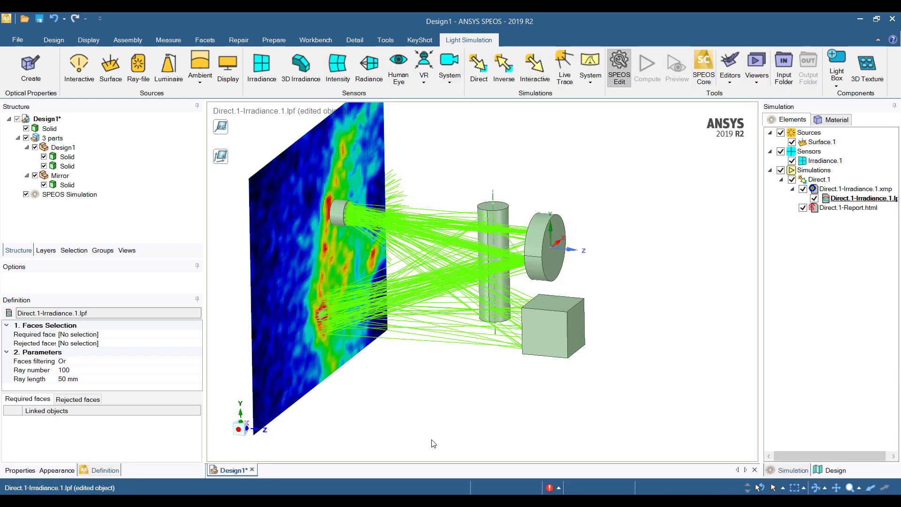
{"action": "left_click", "coordinate": [467, 460]}
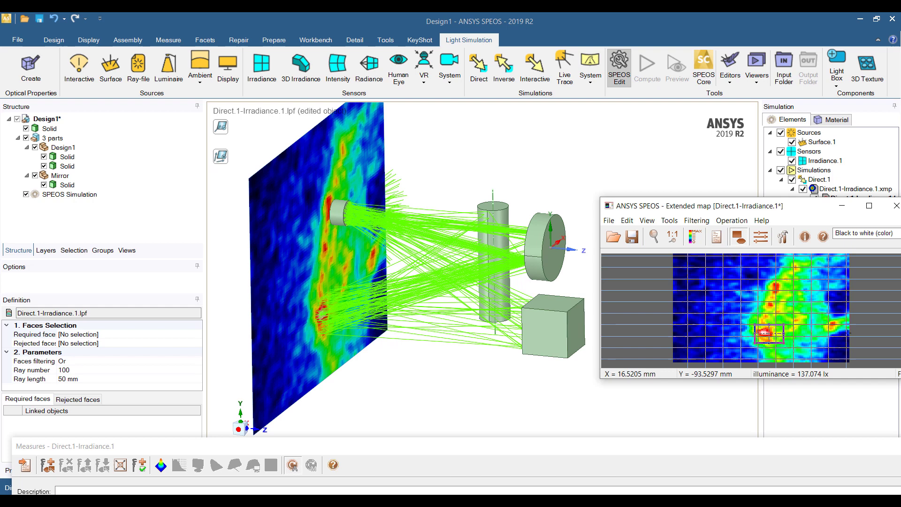
{"action": "left_click_drag", "start_coordinate": [768, 332], "coordinate": [845, 321]}
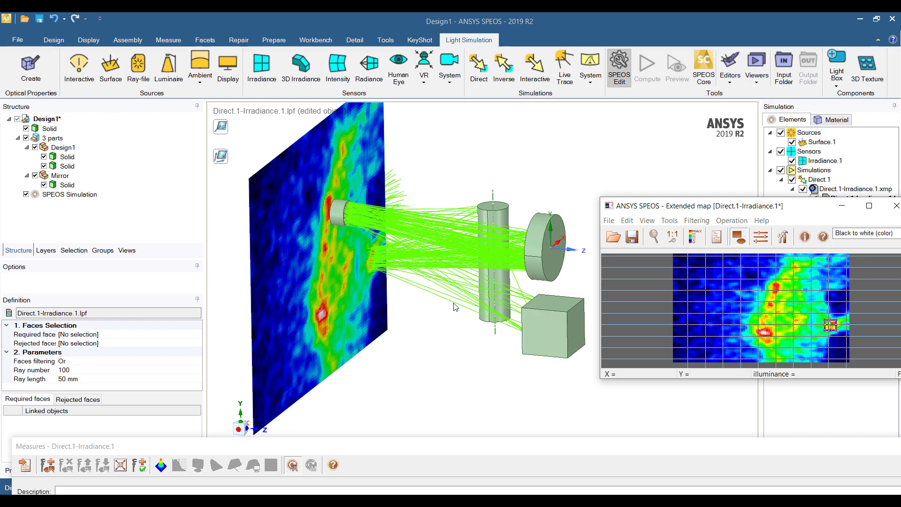
- Examine the ray paths from the emitter to the isolated hotspot, closely inspecting where they hit the curved mirror face
{"action": "middle_click_drag", "start_coordinate": [455, 306], "coordinate": [445, 364]}
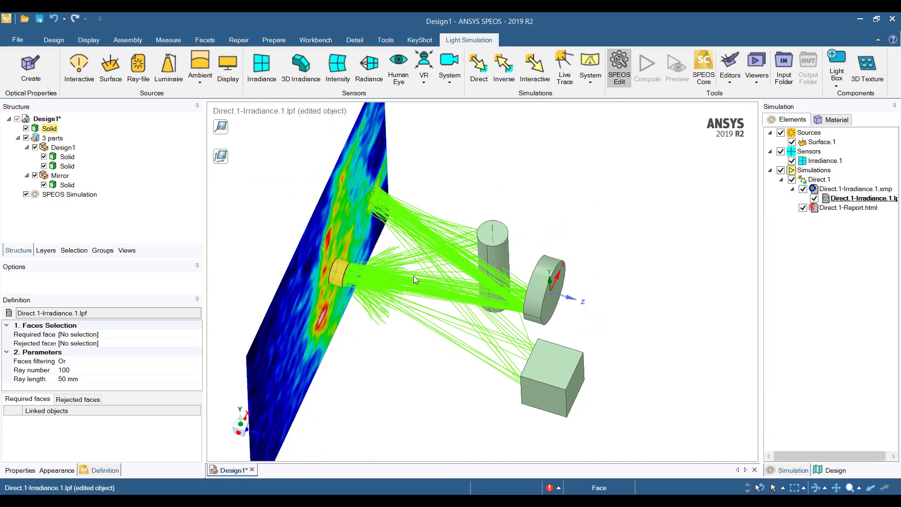
{"action": "left_click", "coordinate": [528, 292]}
{"action": "middle_click_drag", "start_coordinate": [527, 291], "coordinate": [511, 326]}
{"action": "scroll", "coordinate": [515, 300], "scroll_direction": "up", "scroll_amount": 3}
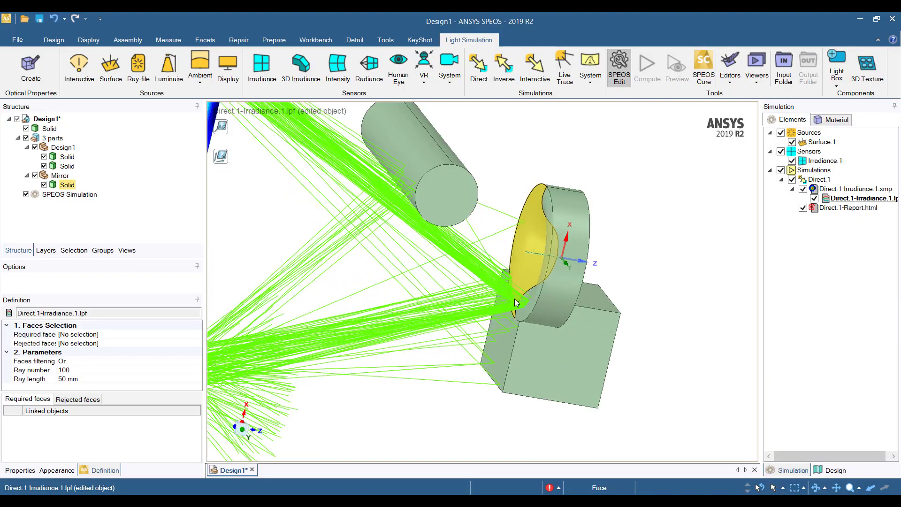
{"action": "scroll", "coordinate": [514, 298], "scroll_direction": "up", "scroll_amount": 5}
{"action": "middle_click_drag", "start_coordinate": [521, 291], "coordinate": [541, 315]}
{"action": "scroll", "coordinate": [512, 214], "scroll_direction": "up", "scroll_amount": 1}
{"action": "scroll", "coordinate": [512, 205], "scroll_direction": "down", "scroll_amount": 5}
{"action": "scroll", "coordinate": [541, 316], "scroll_direction": "down", "scroll_amount": 4}
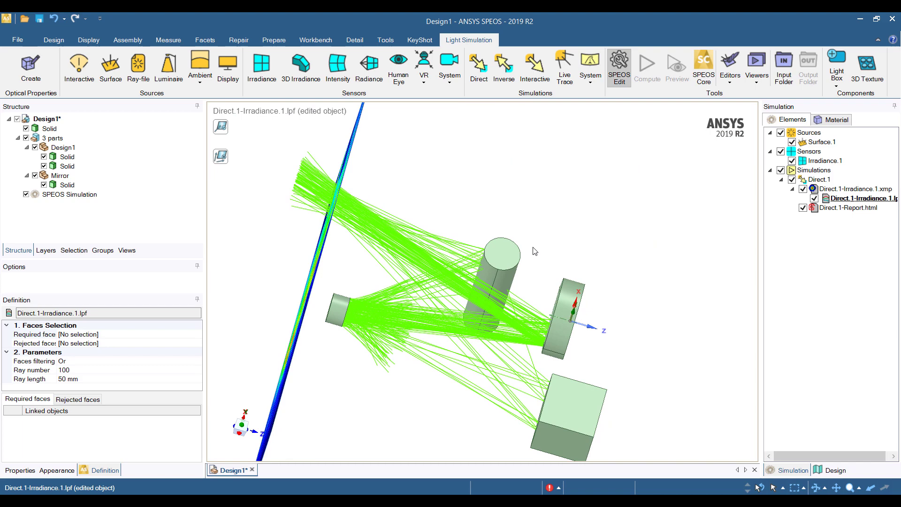
{"action": "middle_click_drag", "start_coordinate": [533, 250], "coordinate": [383, 253]}
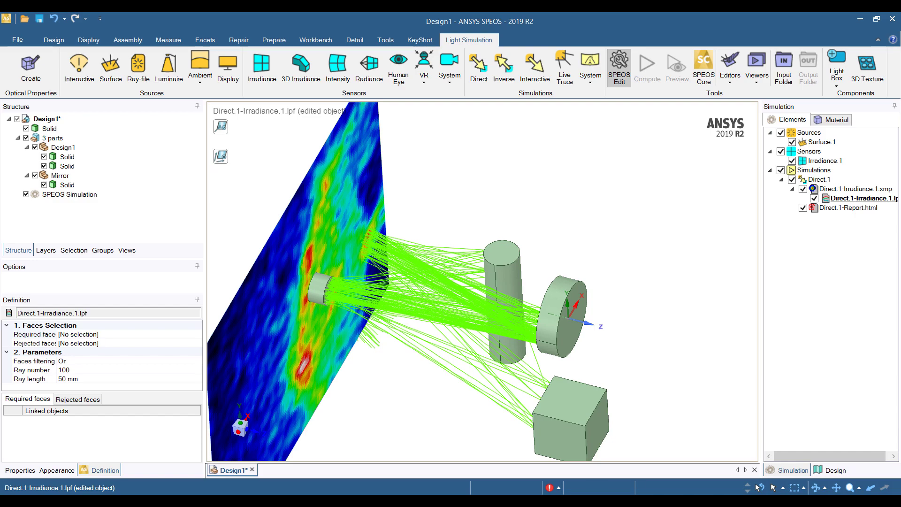
- Close the extended map without saving its changes and leave the Light Expert ray result
{"action": "mouse_move", "coordinate": [414, 481]}
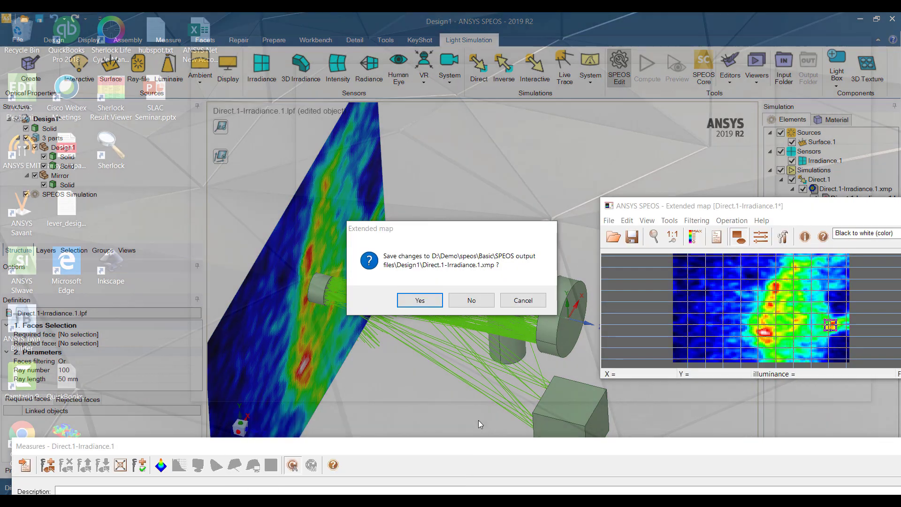
{"action": "left_click", "coordinate": [478, 421]}
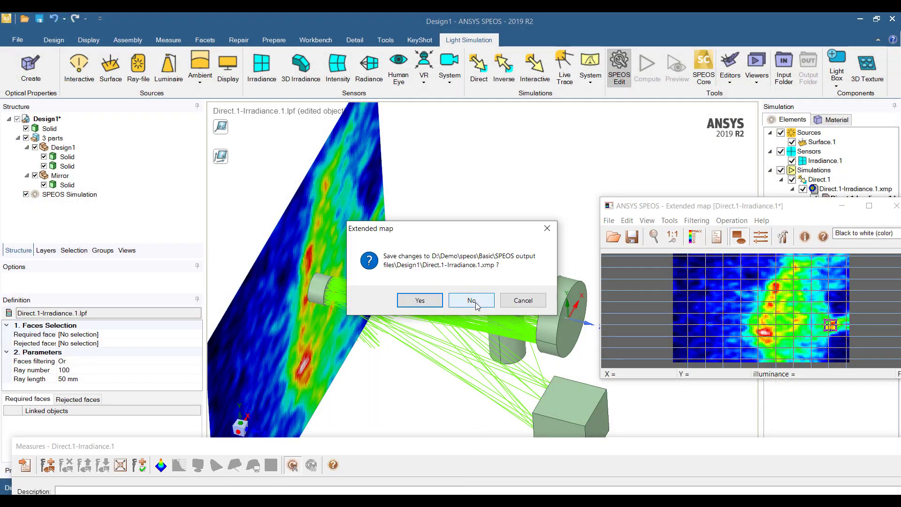
{"action": "left_click", "coordinate": [471, 301]}
{"action": "middle_click_drag", "start_coordinate": [437, 312], "coordinate": [464, 280]}
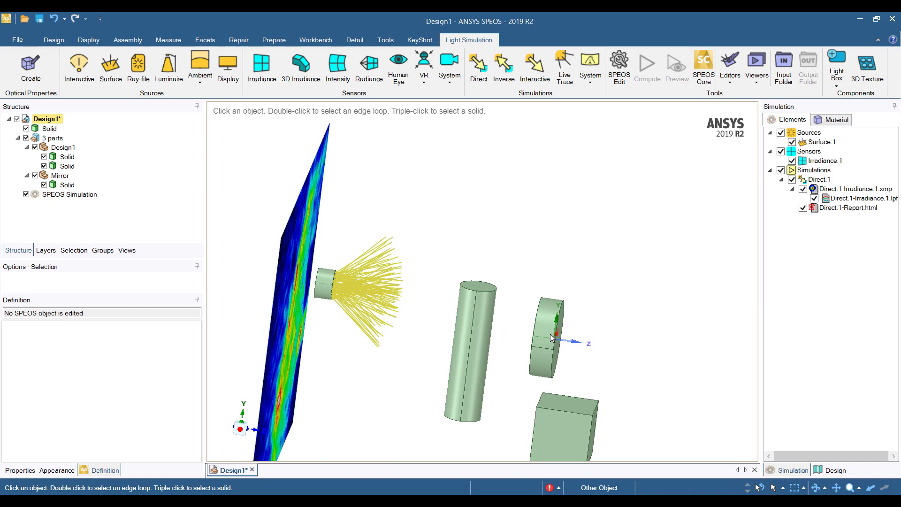
- Move the small emitting cylinder along its X direction up to the circular edge of the round mirror
{"action": "left_click", "coordinate": [324, 278]}
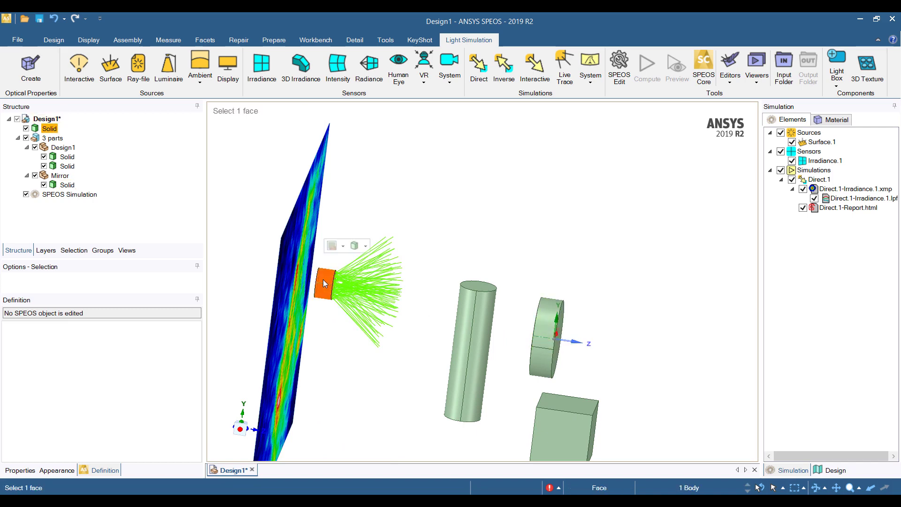
{"action": "left_click", "coordinate": [53, 40]}
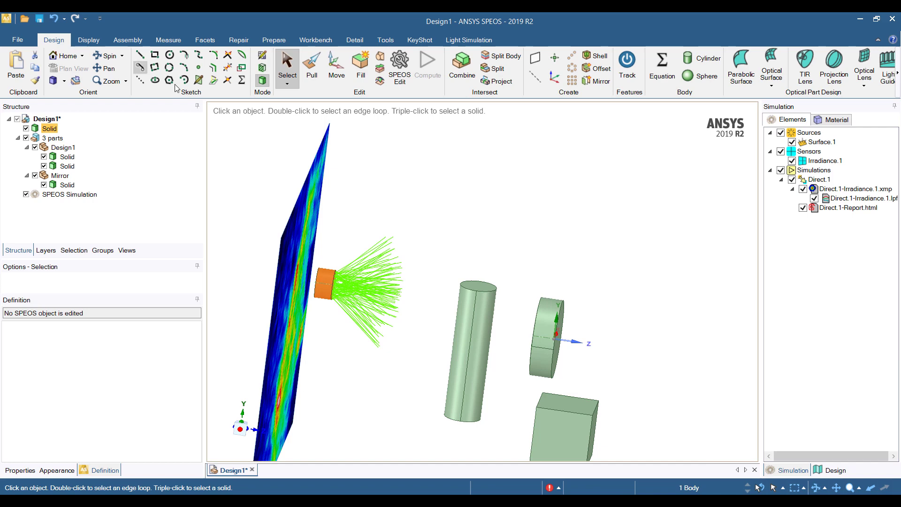
{"action": "left_click", "coordinate": [336, 66]}
{"action": "left_click_drag", "start_coordinate": [366, 300], "coordinate": [662, 327]}
{"action": "middle_click_drag", "start_coordinate": [650, 368], "coordinate": [515, 358]}
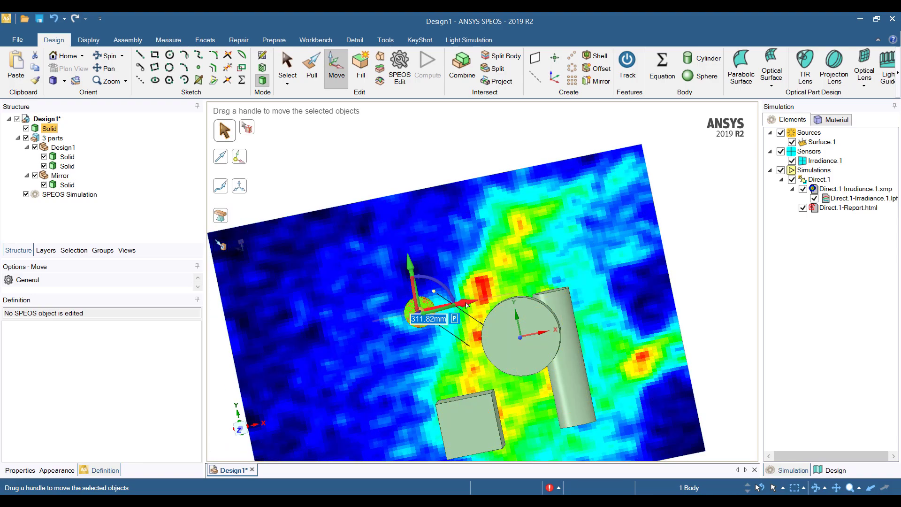
{"action": "left_click", "coordinate": [222, 248]}
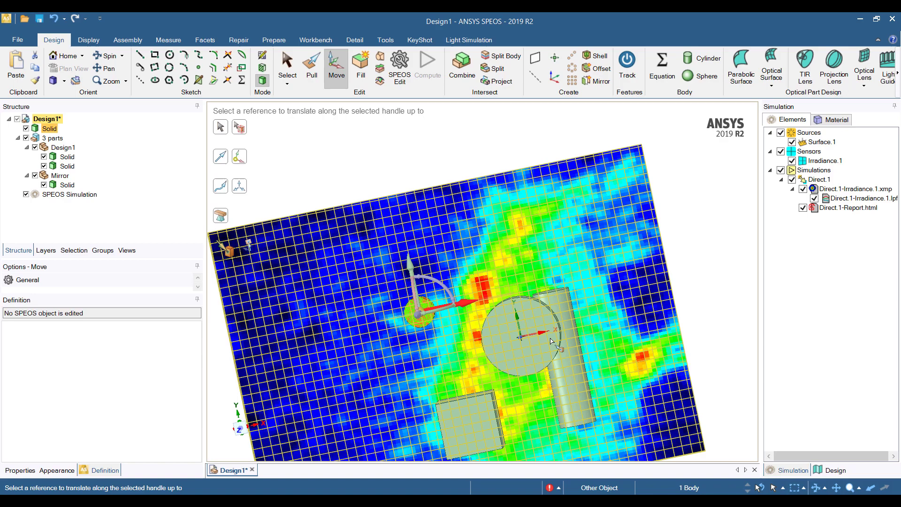
{"action": "left_click", "coordinate": [546, 367]}
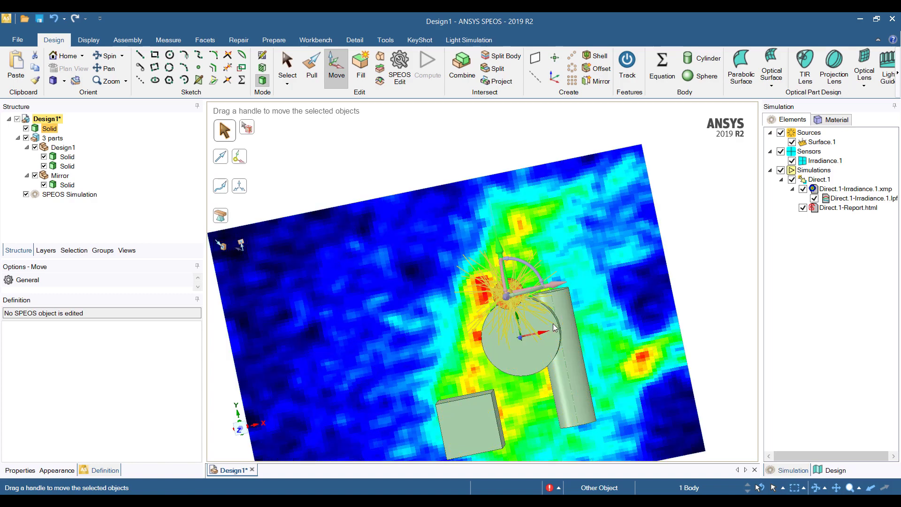
- Move the emitting cylinder down along Y to the centre of the round mirror and rotate it 180° to face the mirror
{"action": "middle_click_drag", "start_coordinate": [557, 331], "coordinate": [576, 330]}
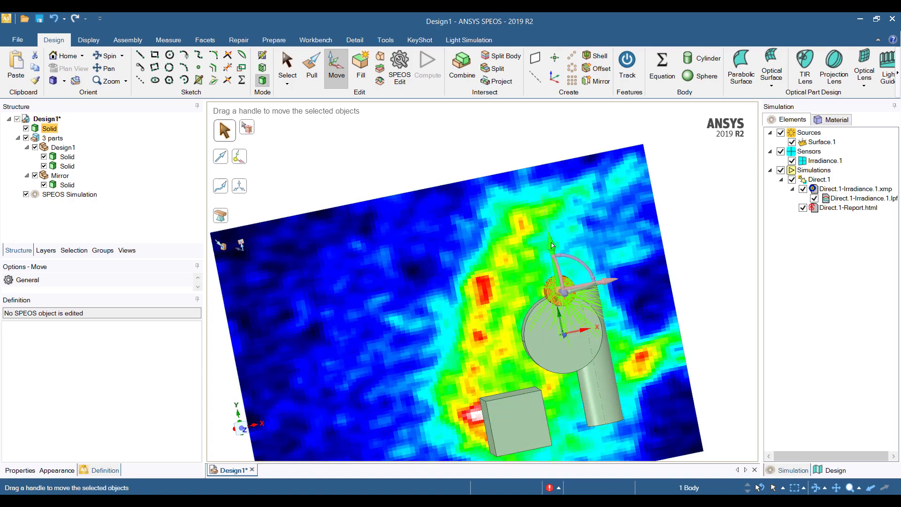
{"action": "left_click_drag", "start_coordinate": [552, 245], "coordinate": [561, 291]}
{"action": "middle_click_drag", "start_coordinate": [509, 283], "coordinate": [546, 276]}
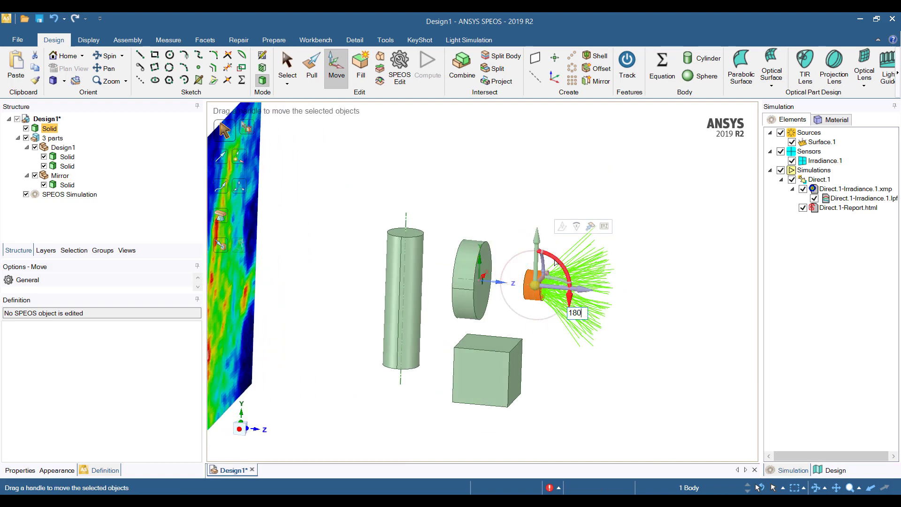
{"action": "key", "text": "Return"}
{"action": "middle_click_drag", "start_coordinate": [496, 240], "coordinate": [464, 277]}
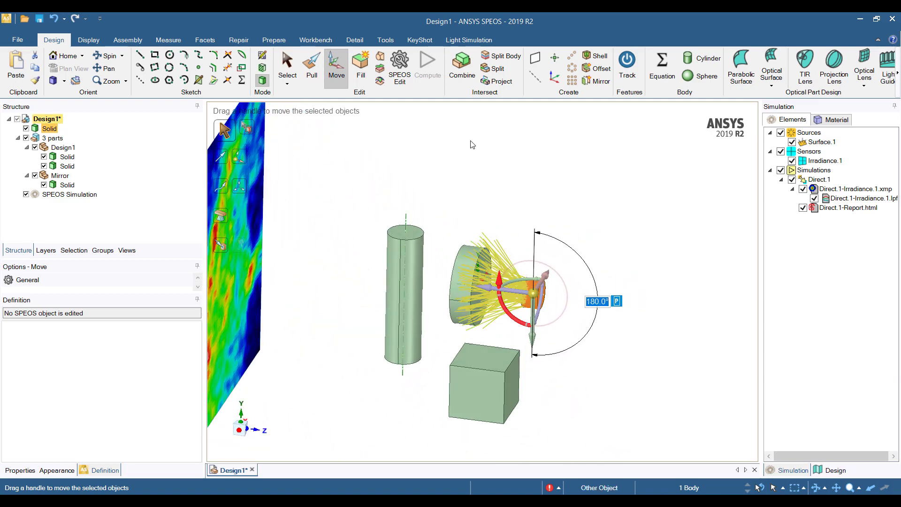
- Edit Material.1, assigned to the round mirror, and set its surface properties type to Optical Polished
{"action": "left_click", "coordinate": [832, 120]}
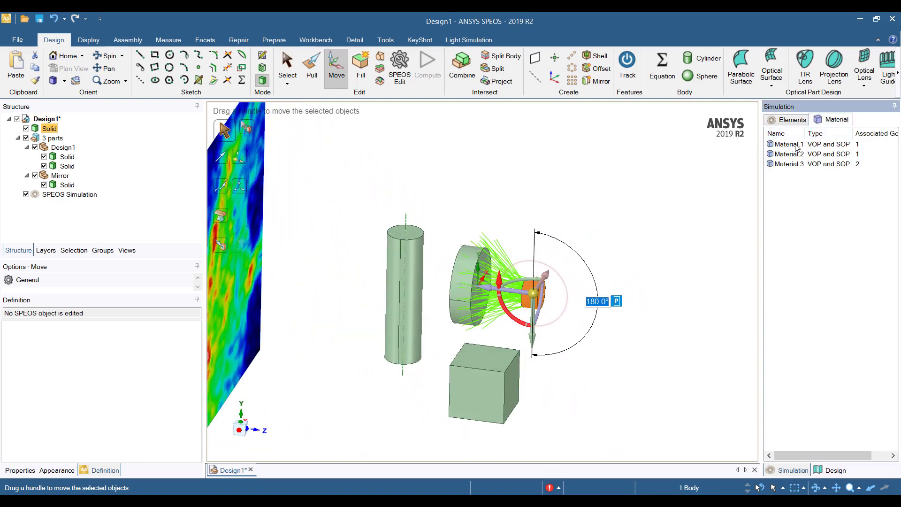
{"action": "left_click", "coordinate": [788, 144]}
{"action": "double_click", "coordinate": [793, 145]}
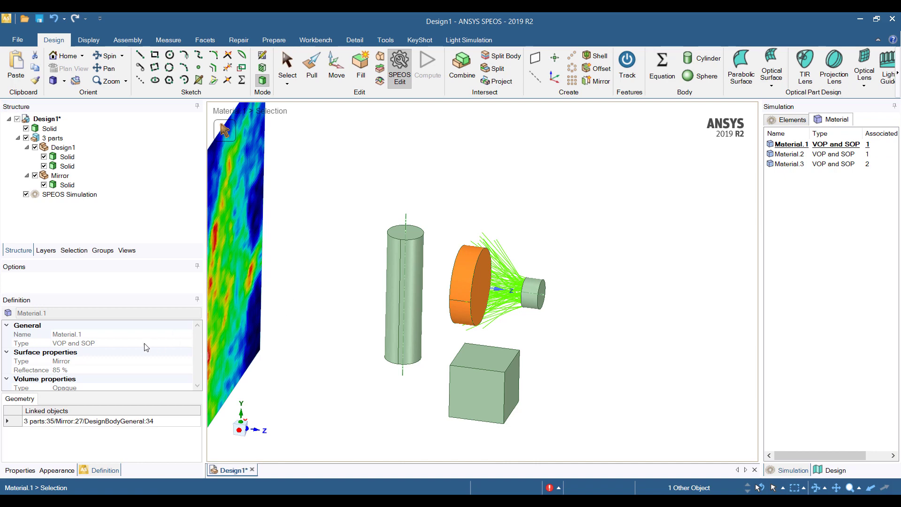
{"action": "left_click", "coordinate": [288, 398]}
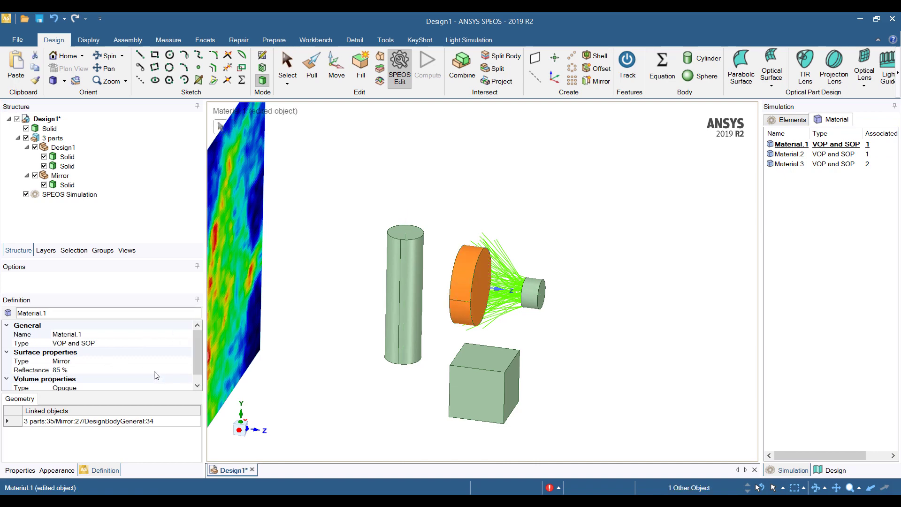
{"action": "left_click", "coordinate": [177, 361]}
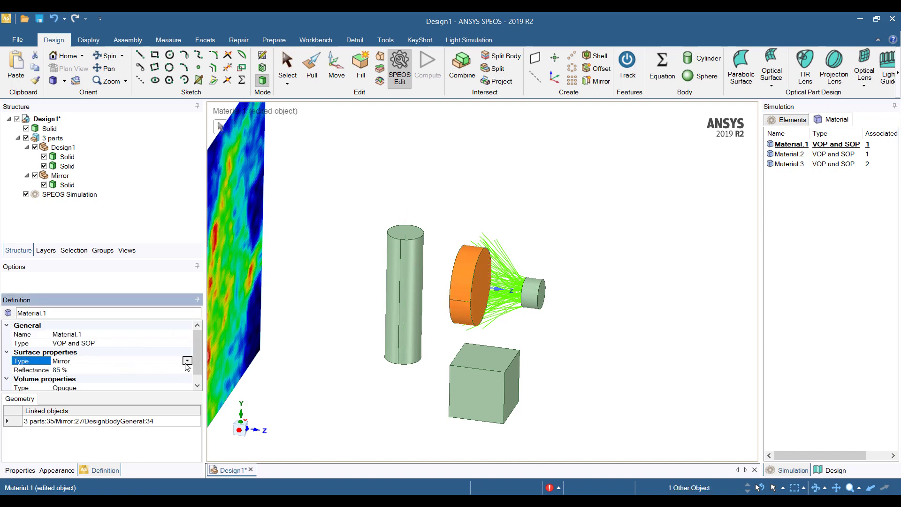
{"action": "left_click", "coordinate": [188, 361]}
{"action": "left_click", "coordinate": [123, 378]}
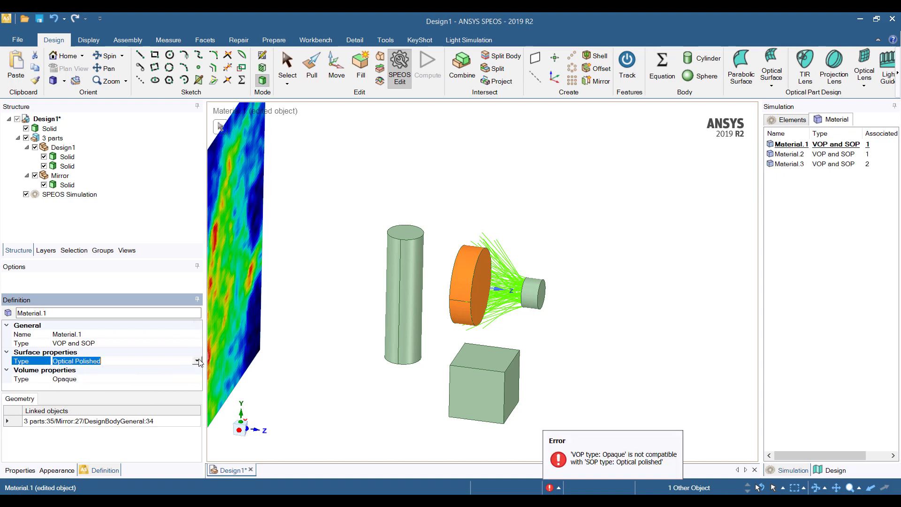
- Set the volume properties type of Material.1 to Library after trying Optic
{"action": "left_click", "coordinate": [184, 380]}
{"action": "left_click", "coordinate": [197, 380]}
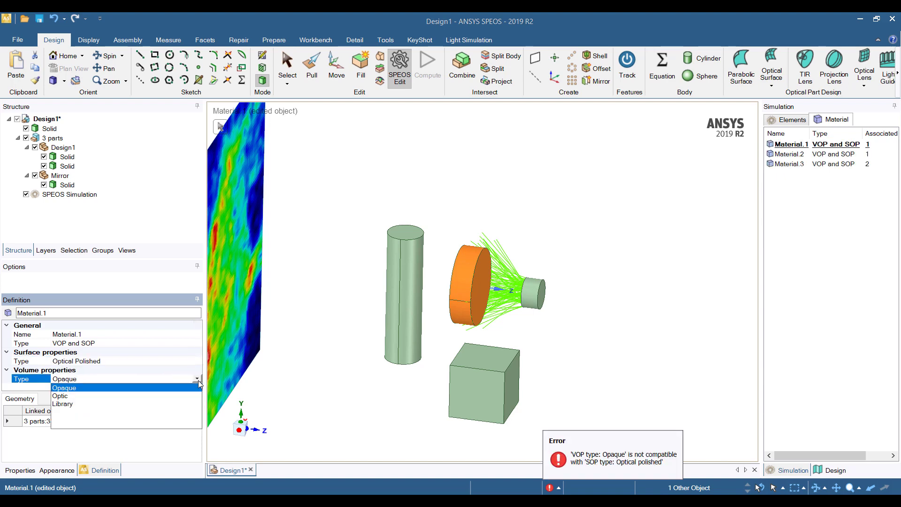
{"action": "left_click", "coordinate": [134, 404]}
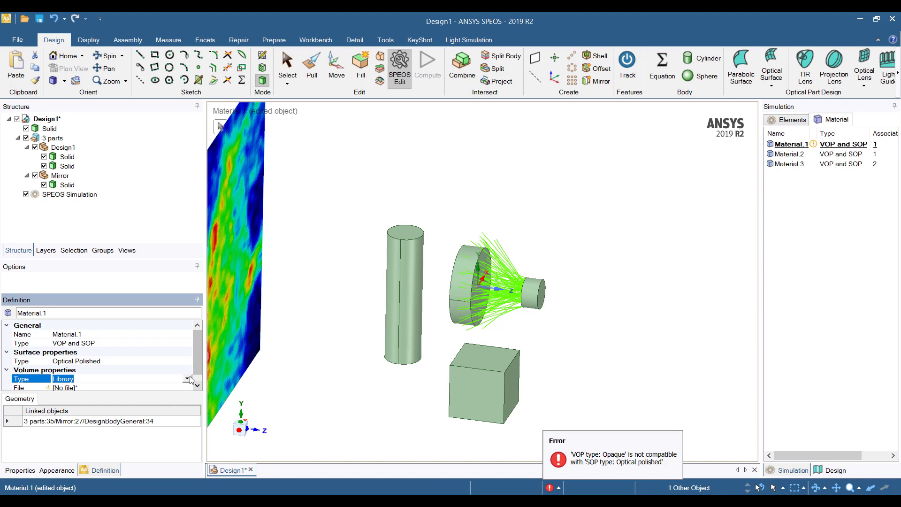
{"action": "left_click", "coordinate": [187, 380]}
{"action": "left_click", "coordinate": [75, 396]}
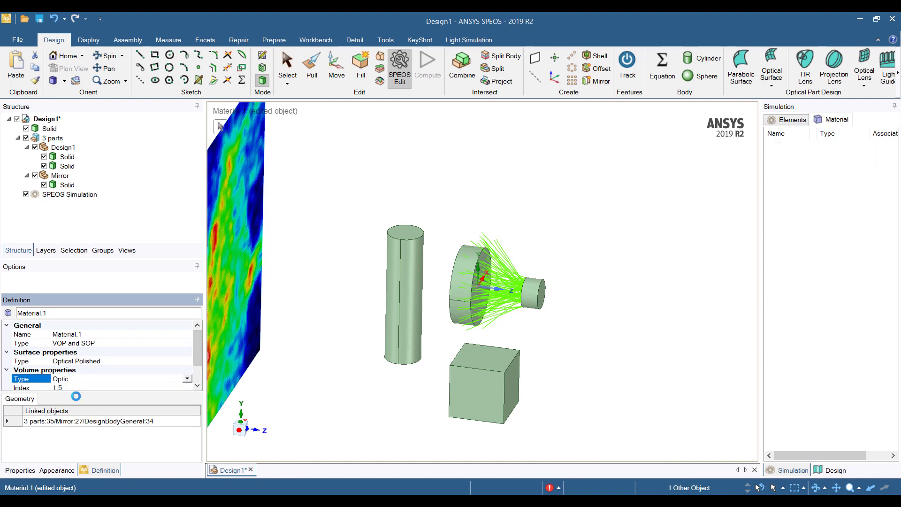
{"action": "left_click", "coordinate": [187, 379]}
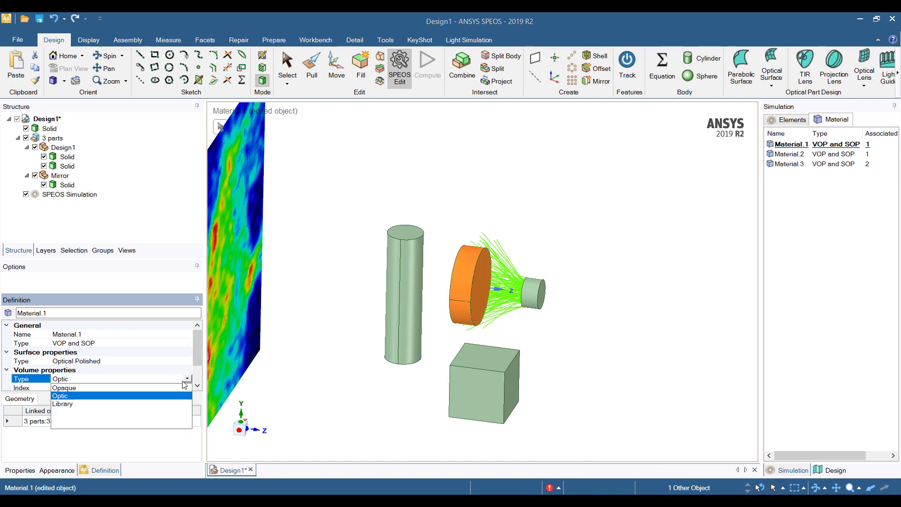
{"action": "left_click", "coordinate": [118, 404]}
- Load POLYCARBONATE.material from the 35236_SPS_Lib_MATERIAL_Basic-Samples folder as the volume file of Material.1
{"action": "left_click_drag", "start_coordinate": [196, 364], "coordinate": [196, 376]}
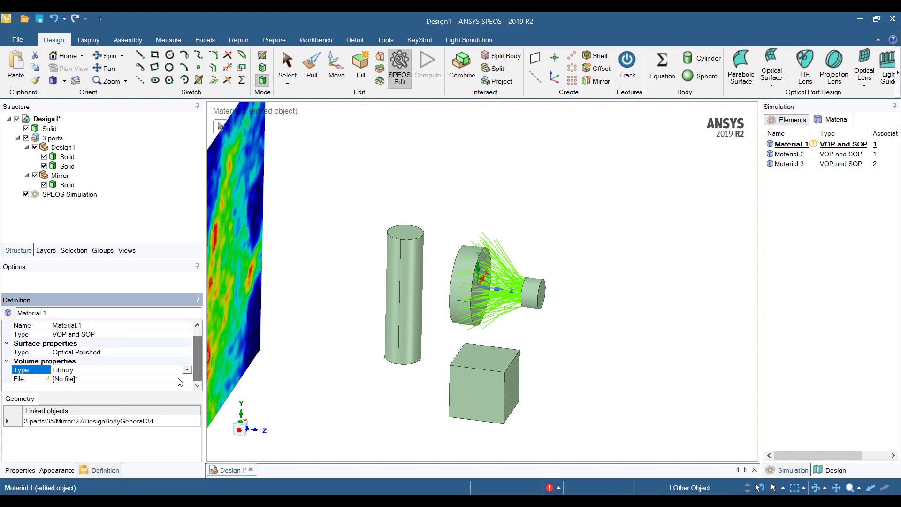
{"action": "left_click", "coordinate": [186, 379]}
{"action": "left_click", "coordinate": [121, 411]}
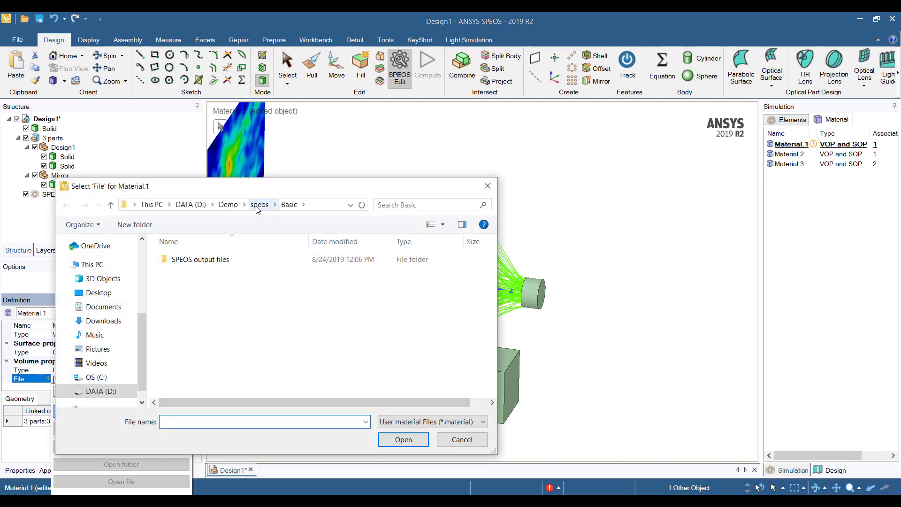
{"action": "left_click", "coordinate": [257, 209]}
{"action": "double_click", "coordinate": [187, 298]}
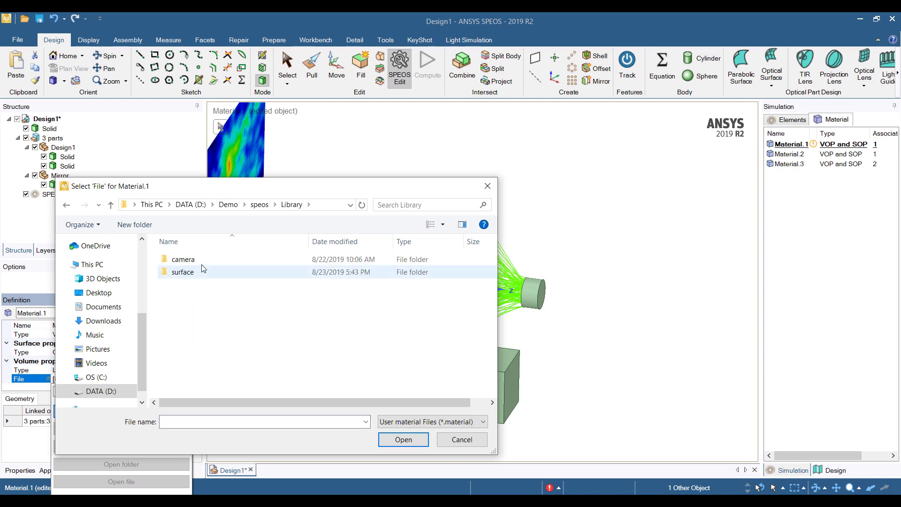
{"action": "double_click", "coordinate": [192, 273]}
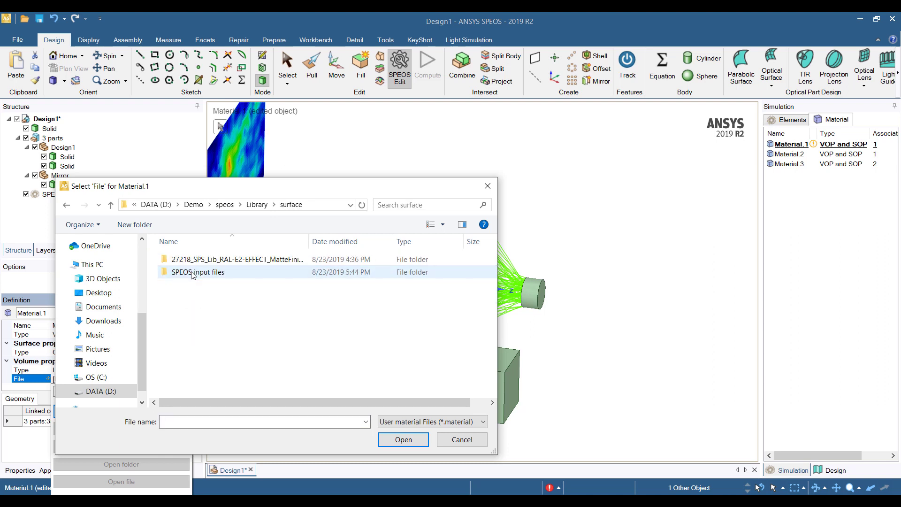
{"action": "left_click", "coordinate": [234, 208]}
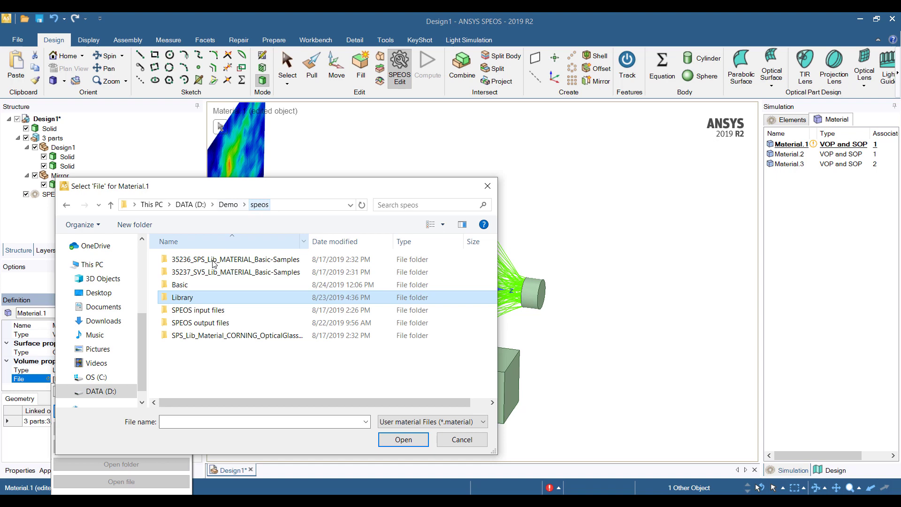
{"action": "double_click", "coordinate": [225, 260]}
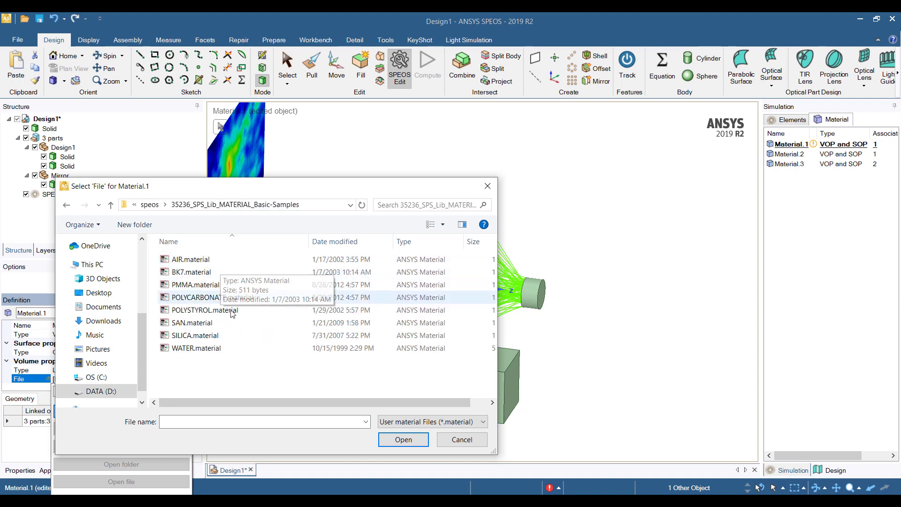
{"action": "double_click", "coordinate": [211, 297]}
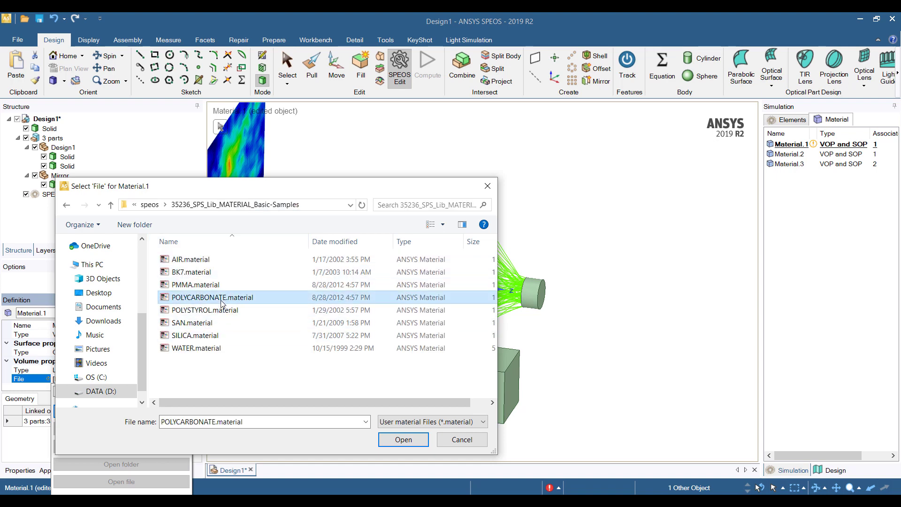
- Recompute the Direct.1 simulation and view the updated irradiance map beside the parts
{"action": "middle_click_drag", "start_coordinate": [358, 315], "coordinate": [441, 289]}
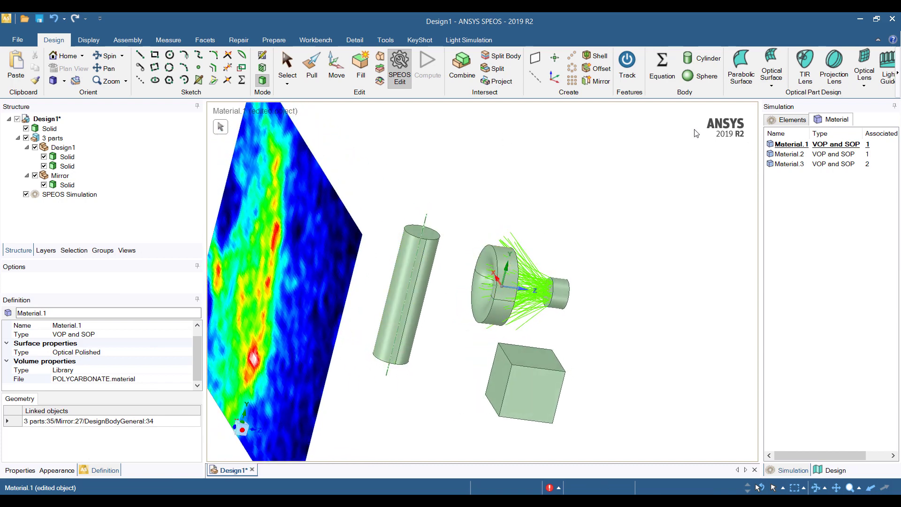
{"action": "left_click", "coordinate": [792, 120]}
{"action": "left_click", "coordinate": [819, 179]}
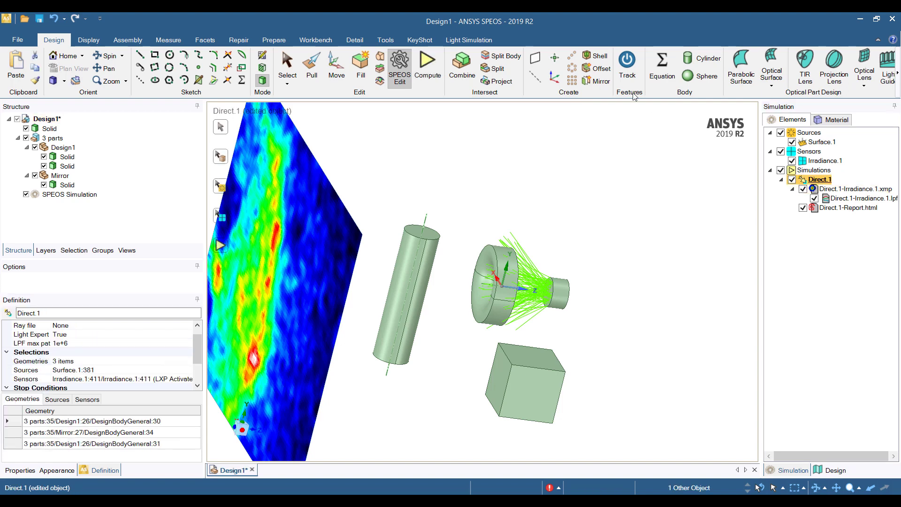
{"action": "left_click", "coordinate": [427, 66]}
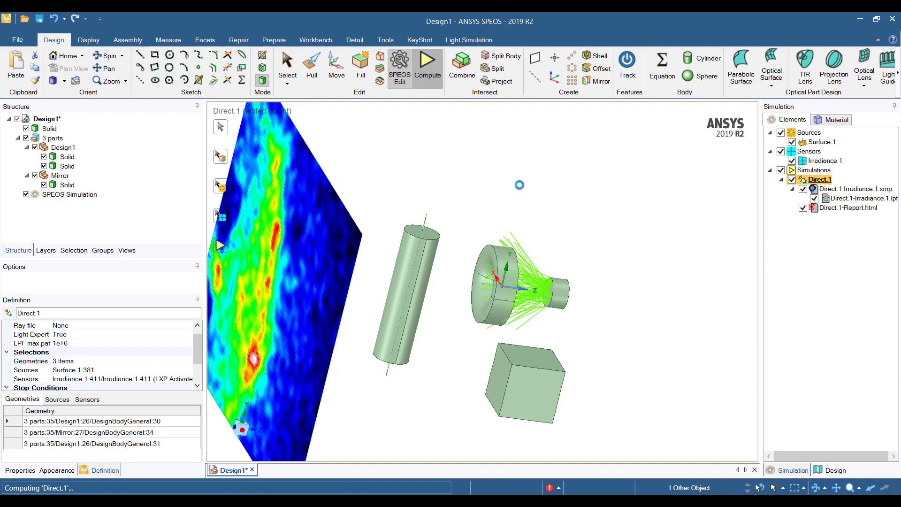
{"action": "middle_click_drag", "start_coordinate": [609, 224], "coordinate": [609, 280]}
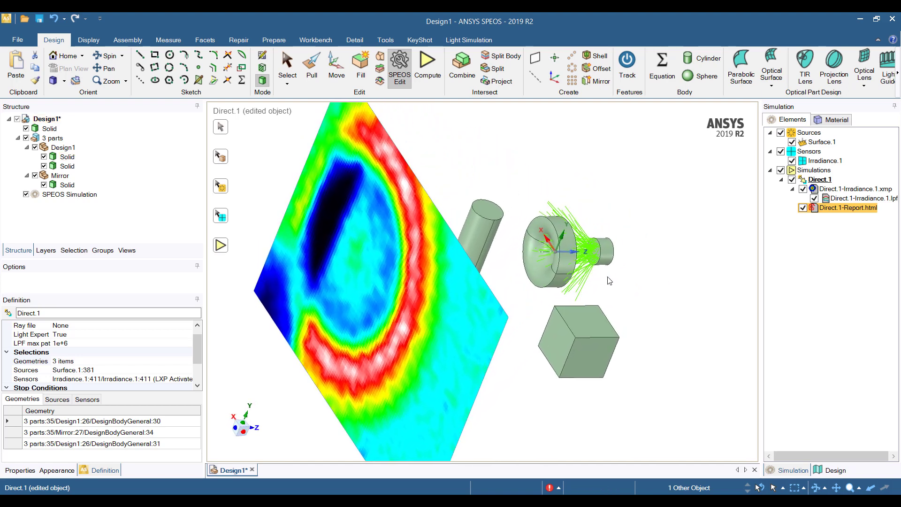
- Open the Direct.1-Irradiance.1.lpf ray result and show the measurement area on its extended map
{"action": "double_click", "coordinate": [841, 199]}
{"action": "double_click", "coordinate": [844, 199]}
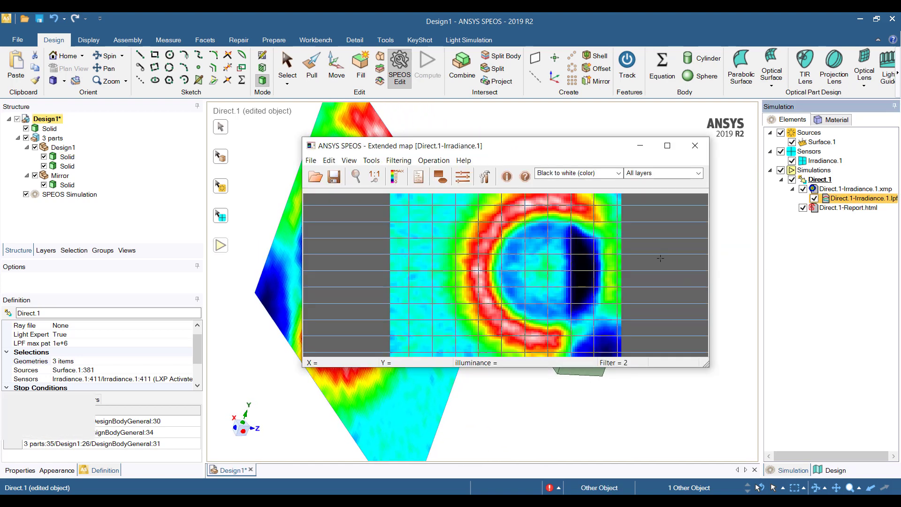
{"action": "left_click_drag", "start_coordinate": [536, 149], "coordinate": [735, 207]}
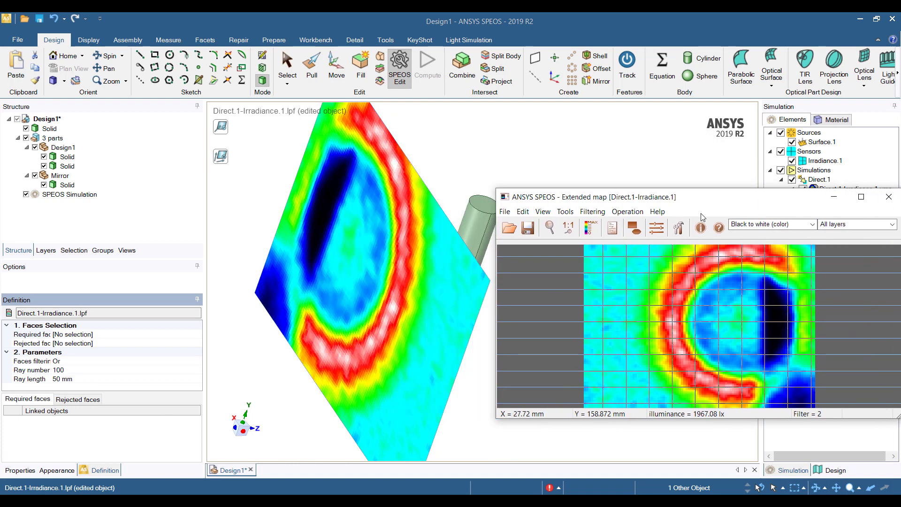
{"action": "left_click", "coordinate": [634, 228]}
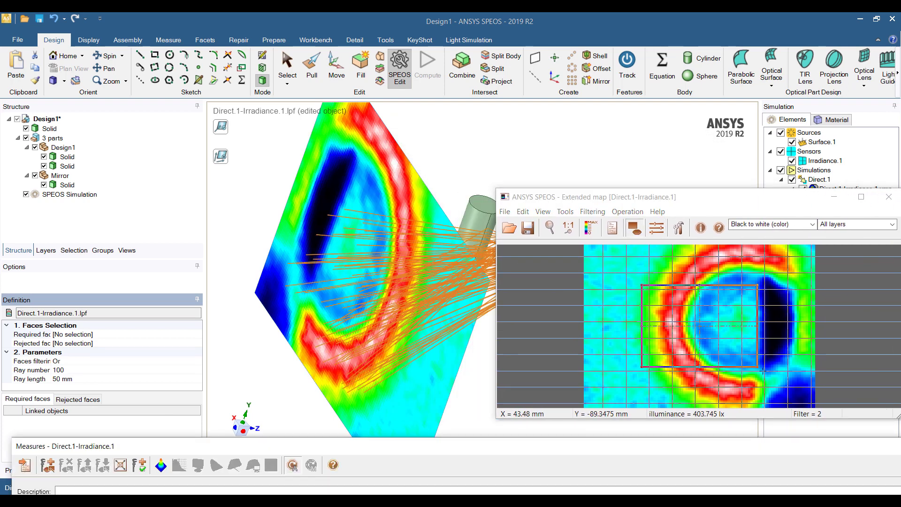
- Shrink the measurement area to a small rectangle over the left side of the bright ring
{"action": "left_click_drag", "start_coordinate": [755, 364], "coordinate": [676, 304]}
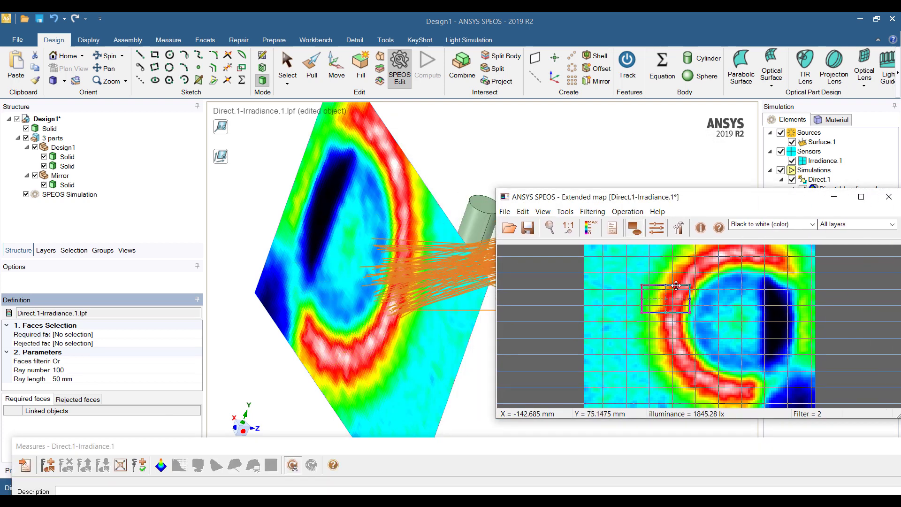
{"action": "mouse_move", "coordinate": [673, 285]}
{"action": "middle_mouse_down"}
{"action": "mouse_move", "coordinate": [681, 284]}
{"action": "mouse_move", "coordinate": [661, 294]}
{"action": "middle_mouse_up"}
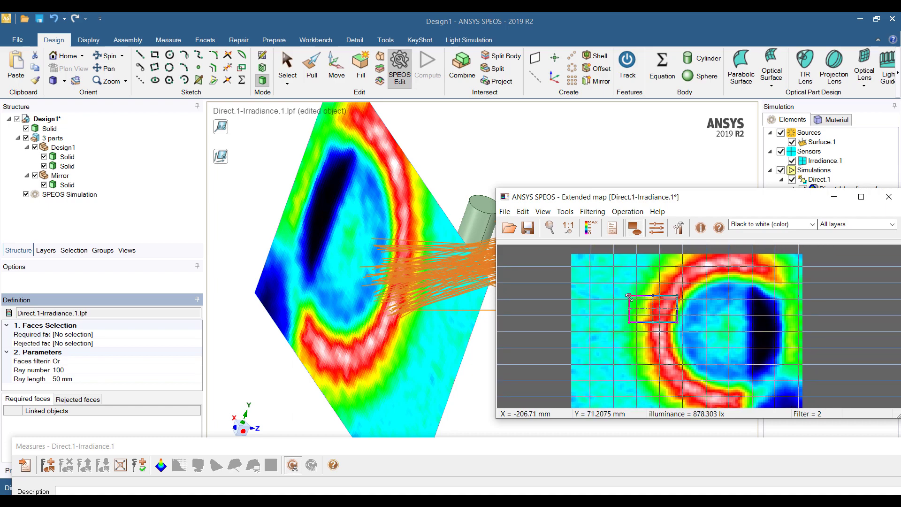
{"action": "left_click_drag", "start_coordinate": [646, 300], "coordinate": [650, 302]}
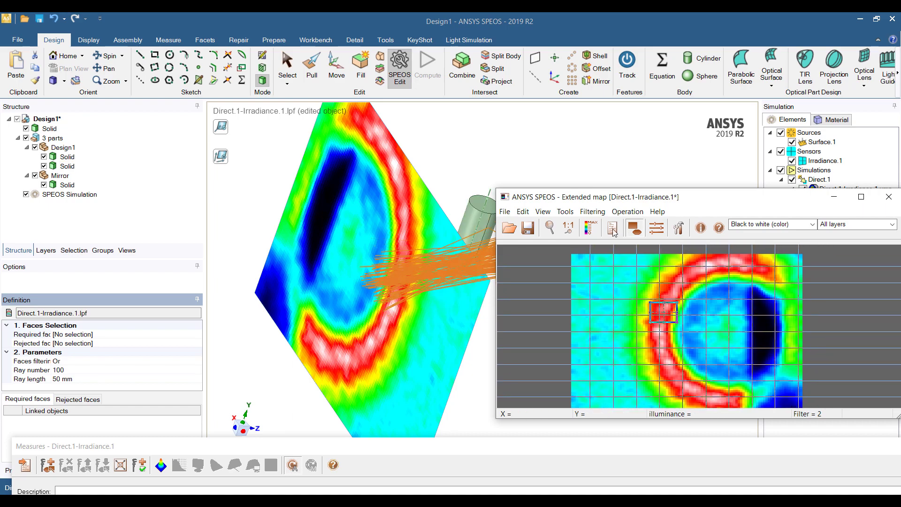
- Move the extended map aside and examine the ray paths from the emitter through the polycarbonate part to the bright ring
{"action": "left_click_drag", "start_coordinate": [623, 201], "coordinate": [742, 188]}
{"action": "middle_click_drag", "start_coordinate": [532, 213], "coordinate": [612, 237]}
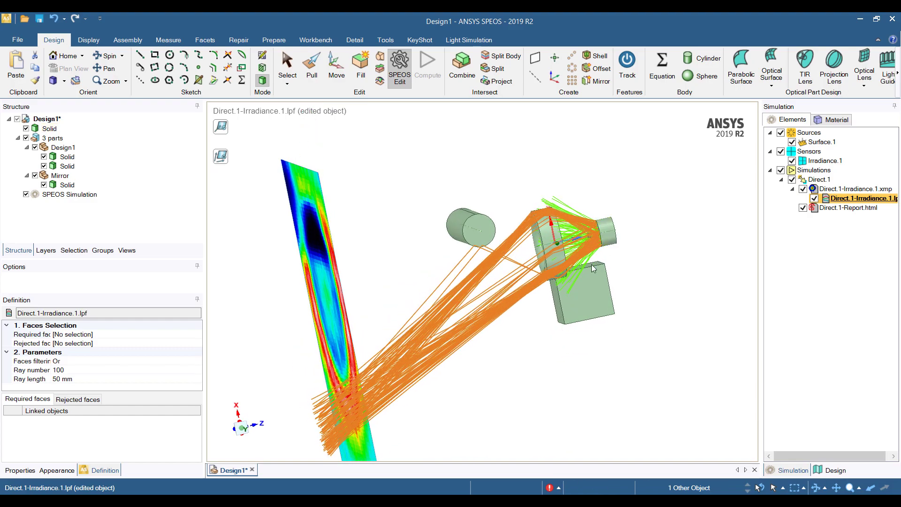
{"action": "scroll", "coordinate": [592, 267], "scroll_direction": "down", "scroll_amount": 4}
{"action": "scroll", "coordinate": [594, 266], "scroll_direction": "up", "scroll_amount": 8}
{"action": "middle_click_drag", "start_coordinate": [594, 265], "coordinate": [568, 242]}
{"action": "middle_click_drag", "start_coordinate": [459, 192], "coordinate": [444, 164]}
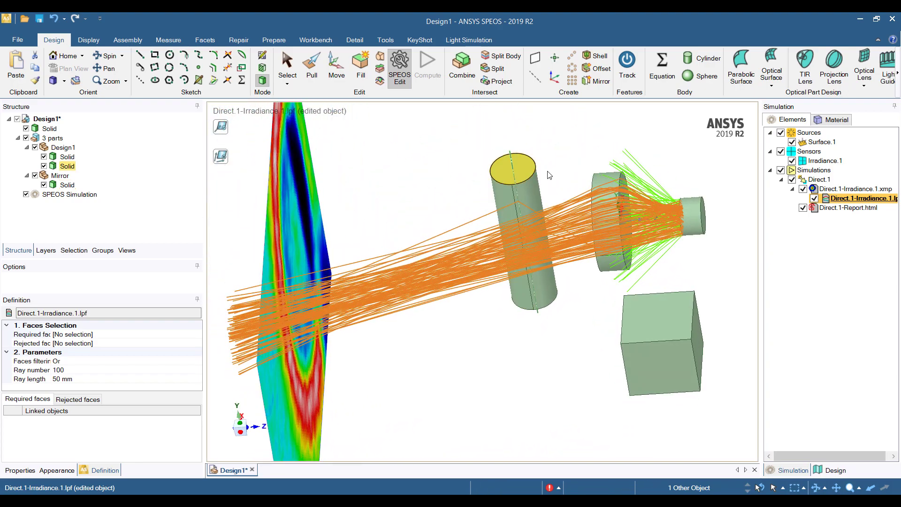
{"action": "middle_click_drag", "start_coordinate": [549, 248], "coordinate": [542, 241]}
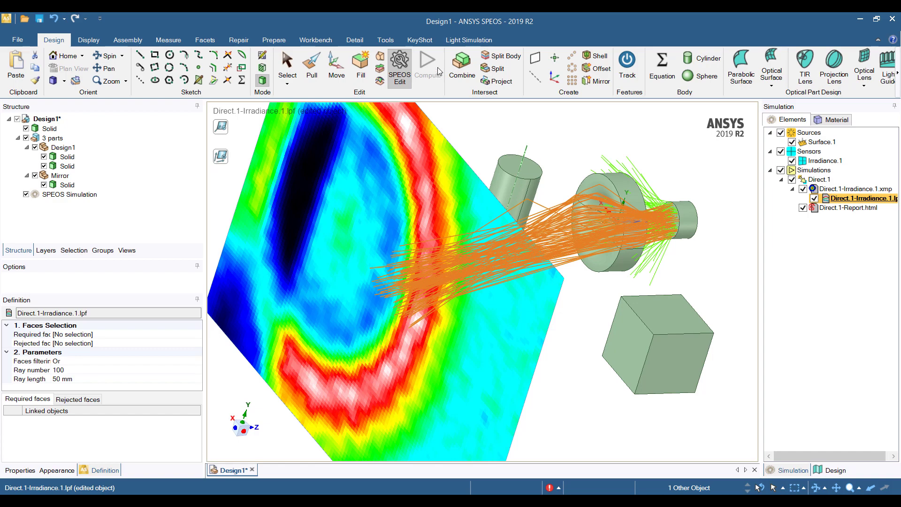
{"action": "left_click", "coordinate": [455, 41]}
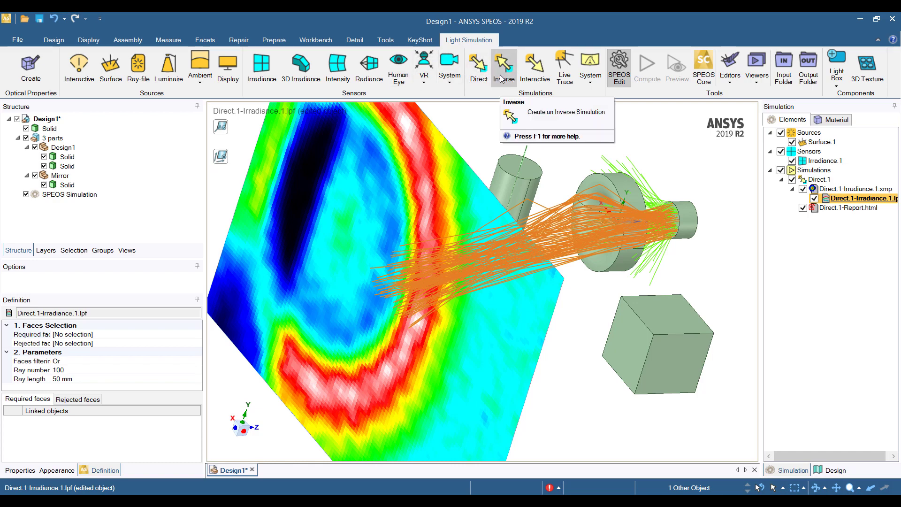
{"action": "left_click", "coordinate": [501, 61]}
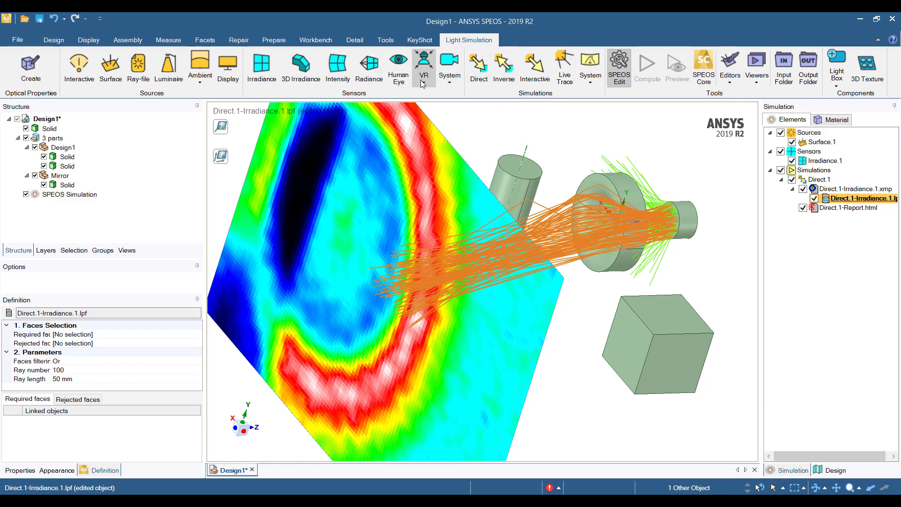
{"action": "left_click", "coordinate": [446, 84]}
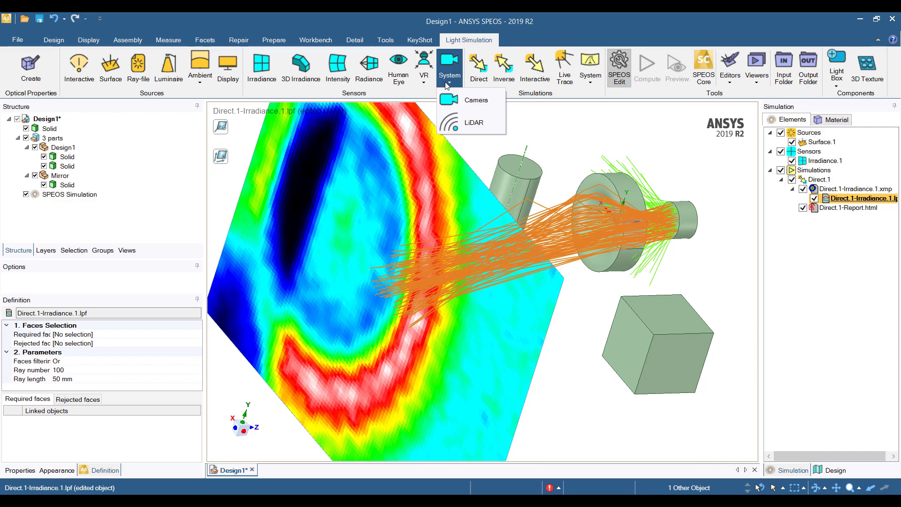
{"action": "left_click", "coordinate": [580, 23]}
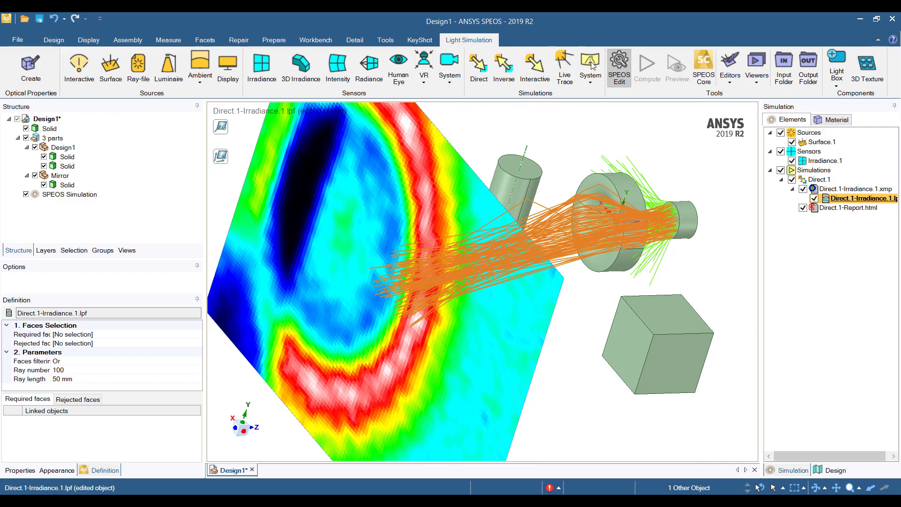